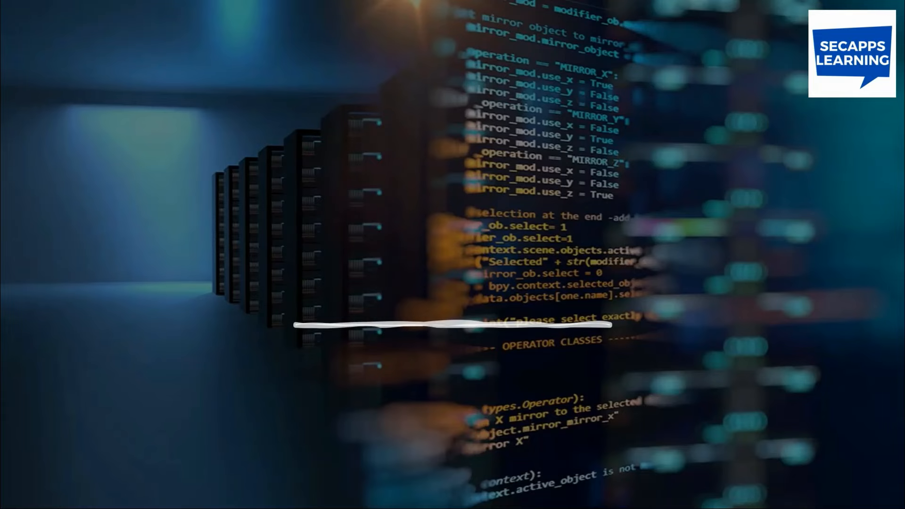
Switch to the VMware Workstation window running the Domain Server virtual machine.
key("alt+Tab")
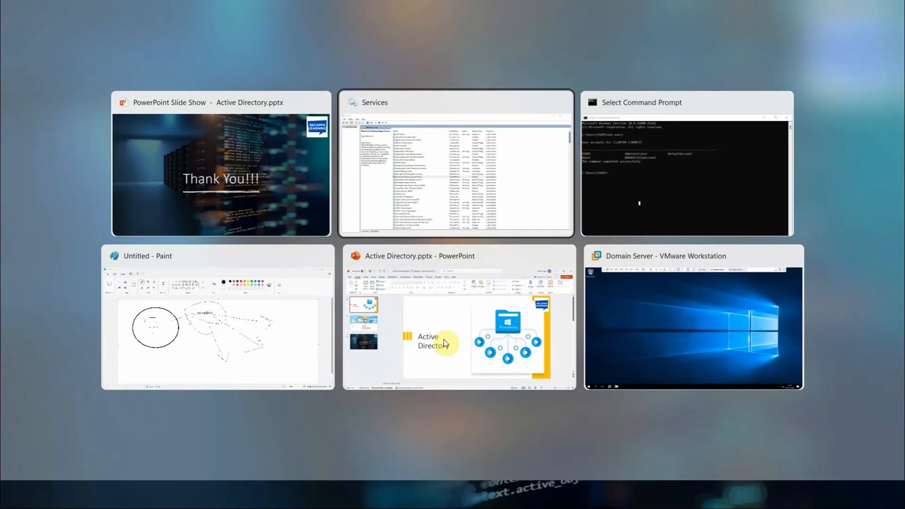
key("alt+Tab")
key("alt+Tab")
key("alt+Tab")
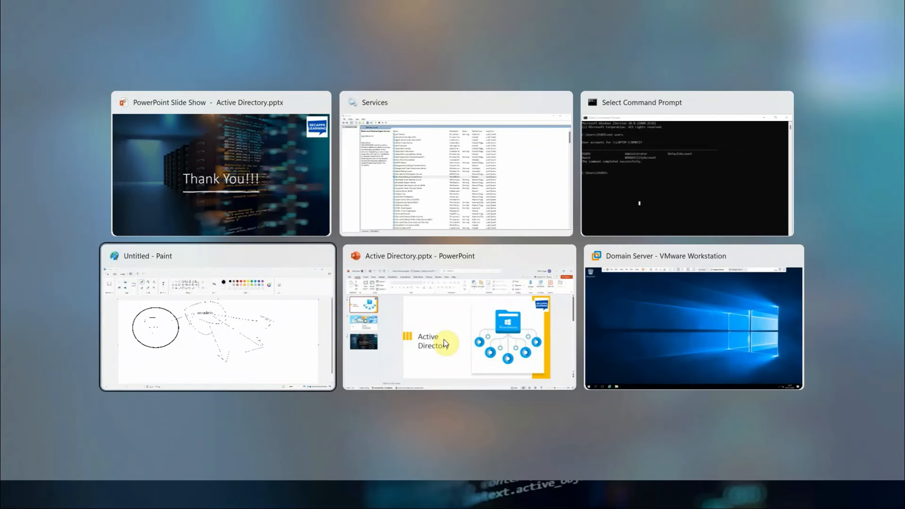
key("alt+Tab")
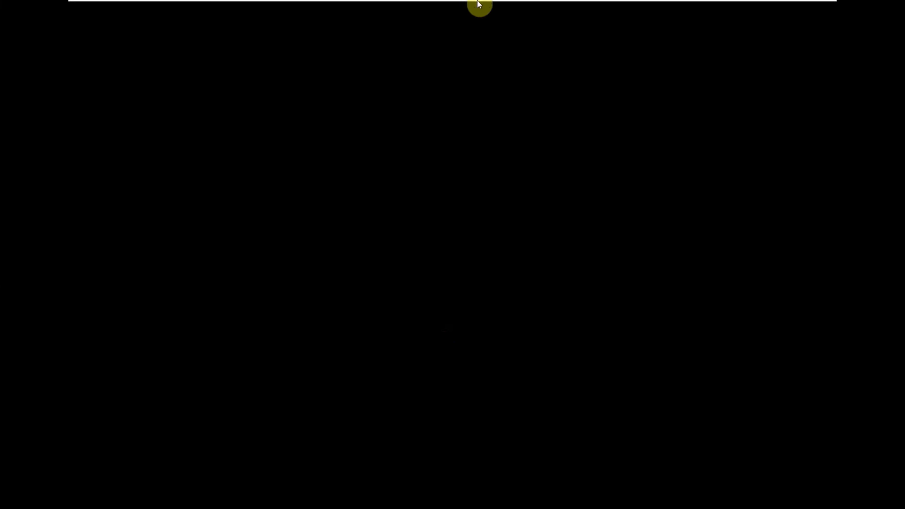
Wake the Domain Server VM by sending Ctrl+Alt+Del to it and cancelling the security screen.
mouse_move(479, 4)
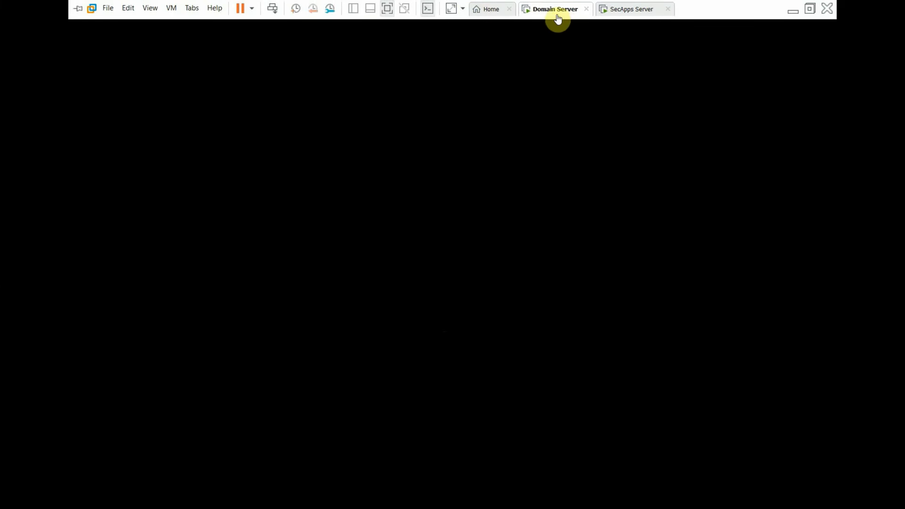
left_click(277, 14)
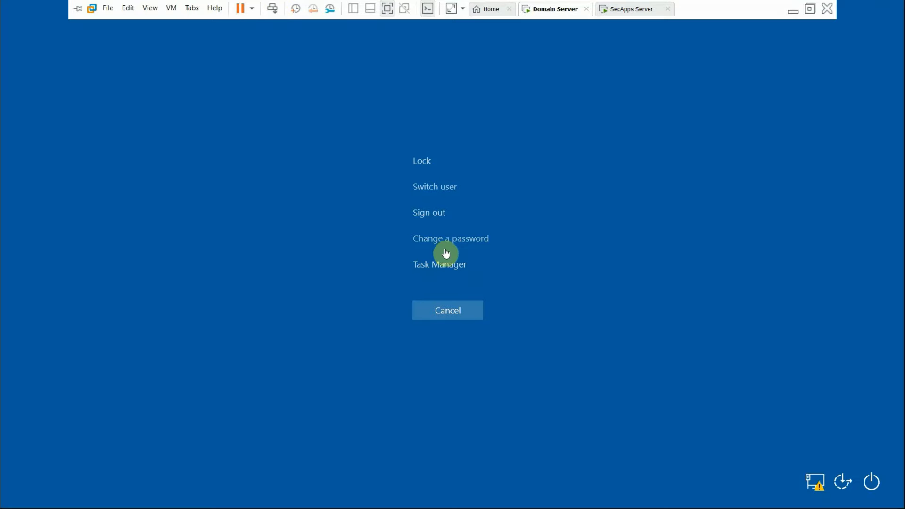
left_click(442, 316)
Switch to the SecApps Server VM and wake it by sending Ctrl+Alt+Del and cancelling.
mouse_move(432, 3)
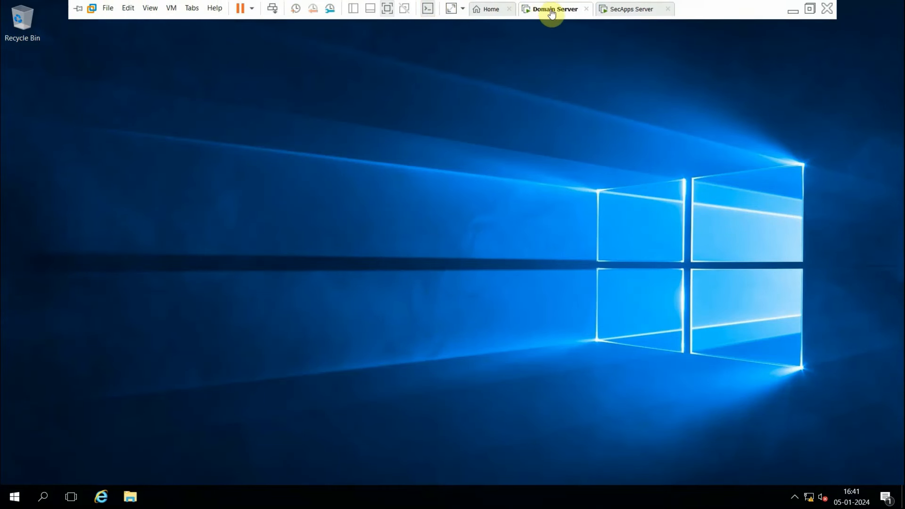
left_click(620, 10)
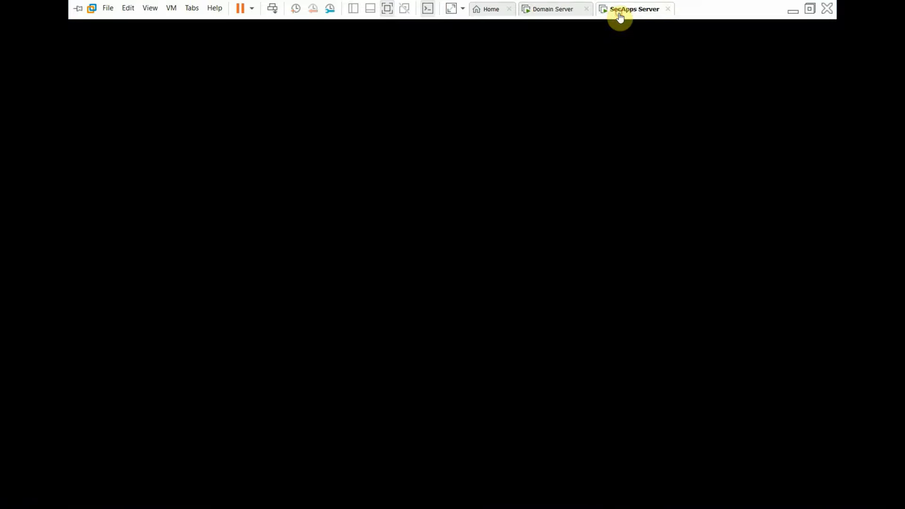
left_click(272, 8)
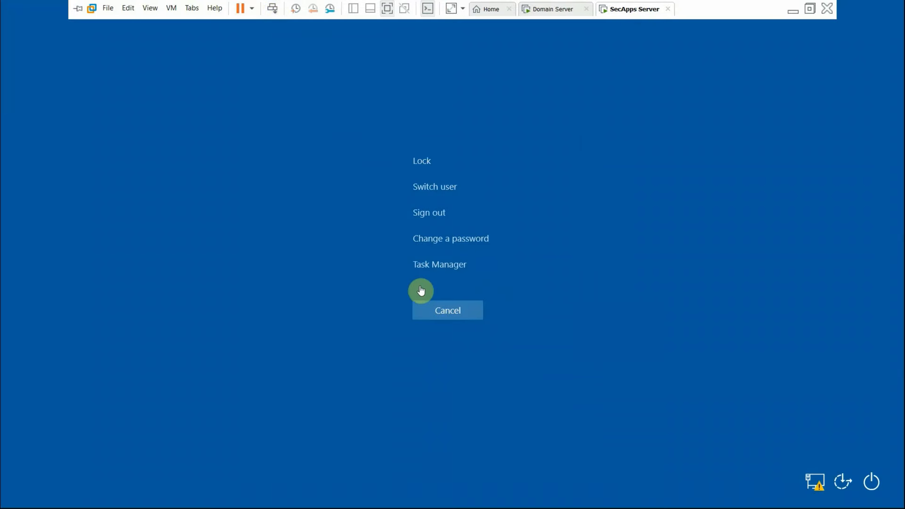
left_click(434, 314)
mouse_move(504, 2)
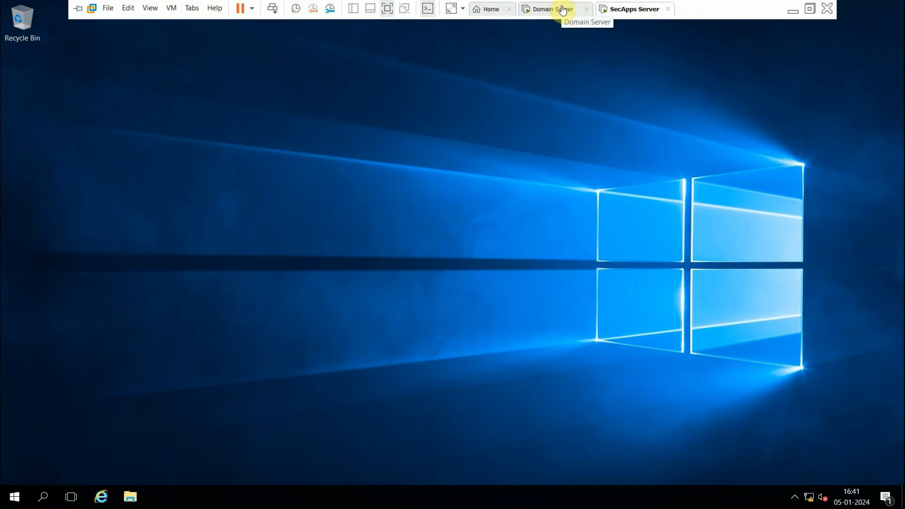
left_click(554, 8)
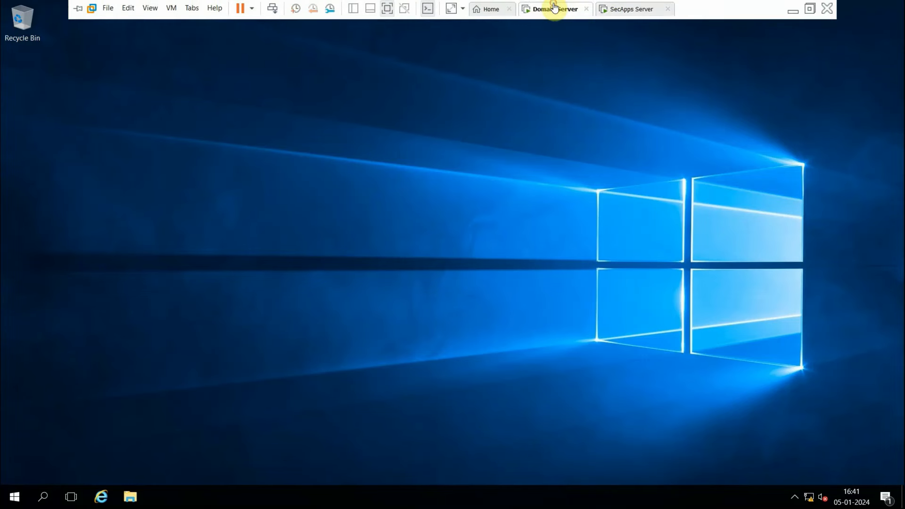
left_click(618, 8)
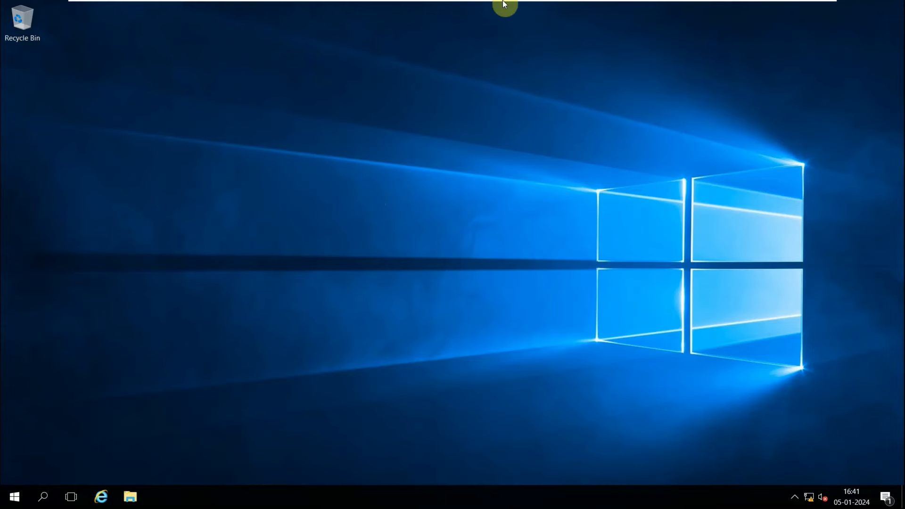
On the Domain Server, run ipconfig in a Command Prompt, highlight the IPv4 address, and close the window.
mouse_move(504, 6)
left_click(554, 11)
left_click(43, 498)
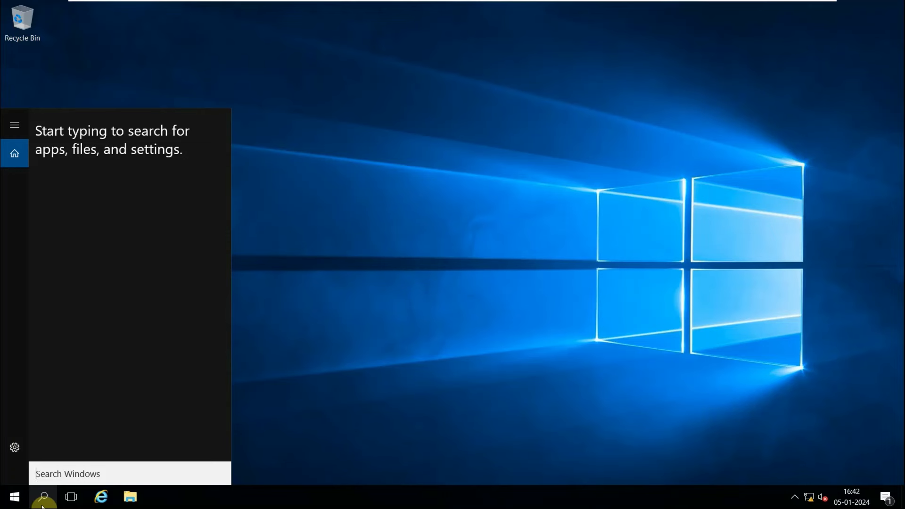
type("cmd")
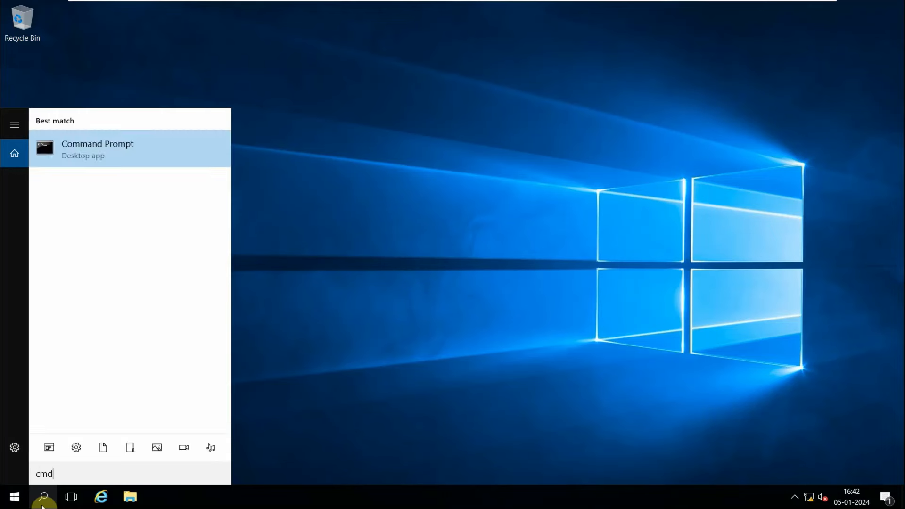
key("Return")
type("ipconfig")
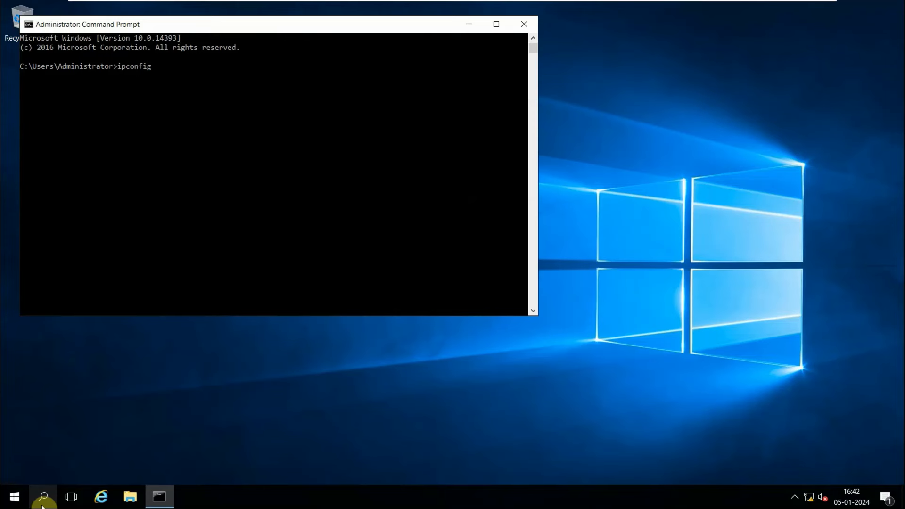
key("Return")
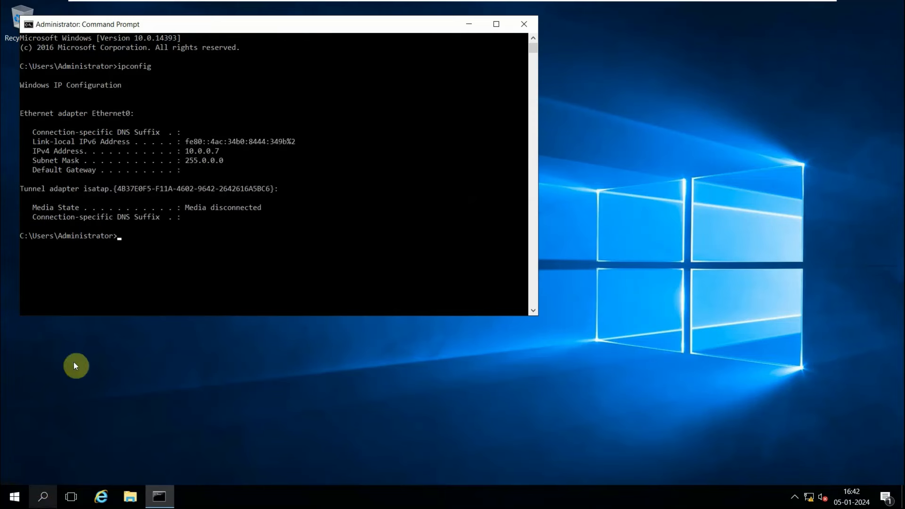
left_click(186, 152)
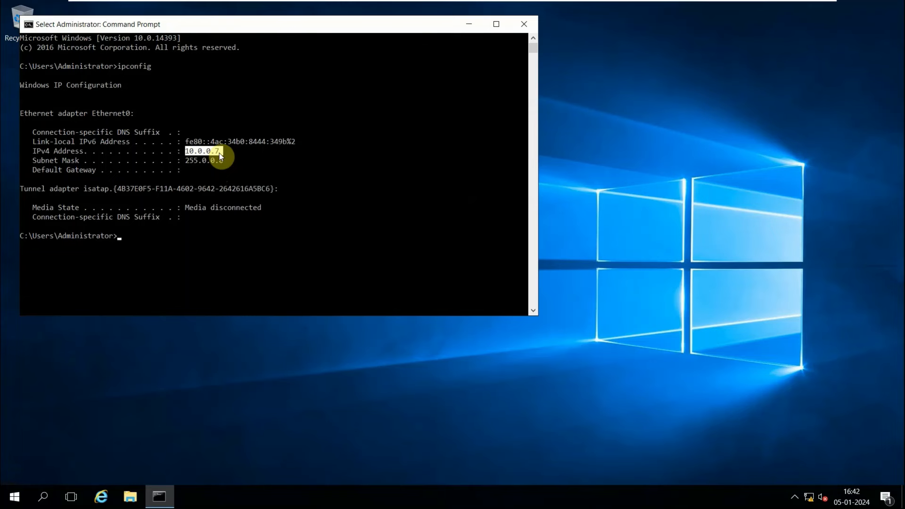
left_click(523, 24)
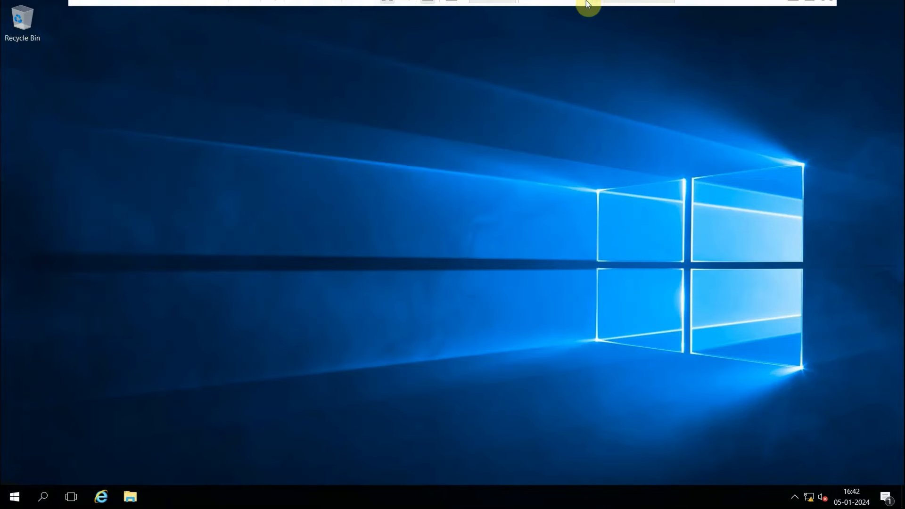
left_click(36, 504)
type("m")
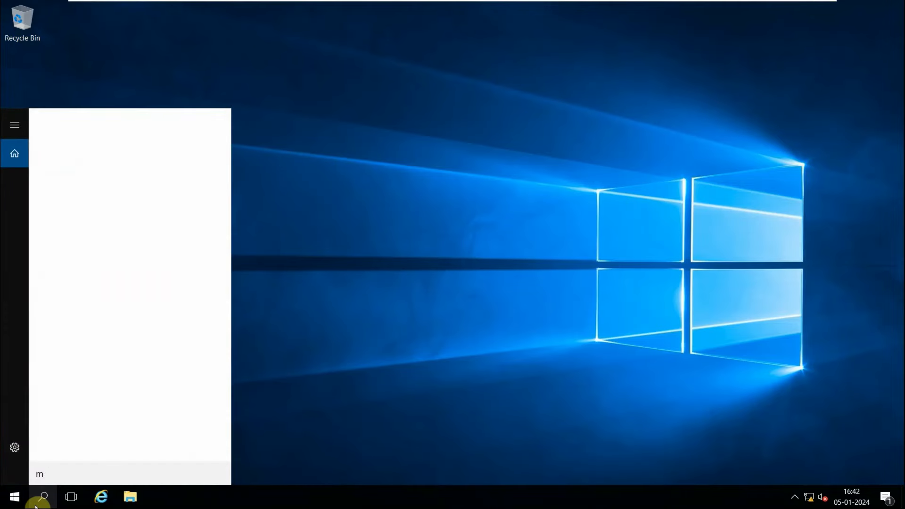
left_click(35, 506)
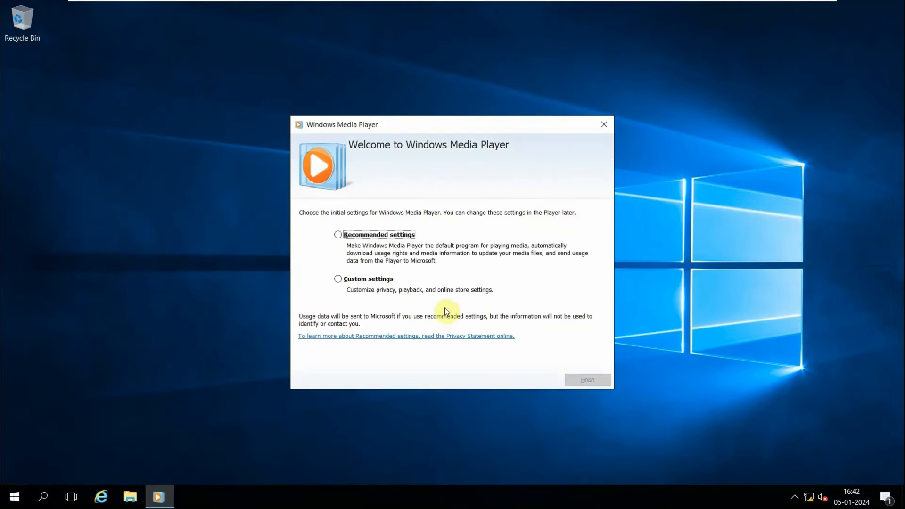
left_click(605, 126)
On the SecApps Server, run ipconfig in a Command Prompt, highlight the IPv4 address, and close the window.
left_click(47, 499)
type("cmd")
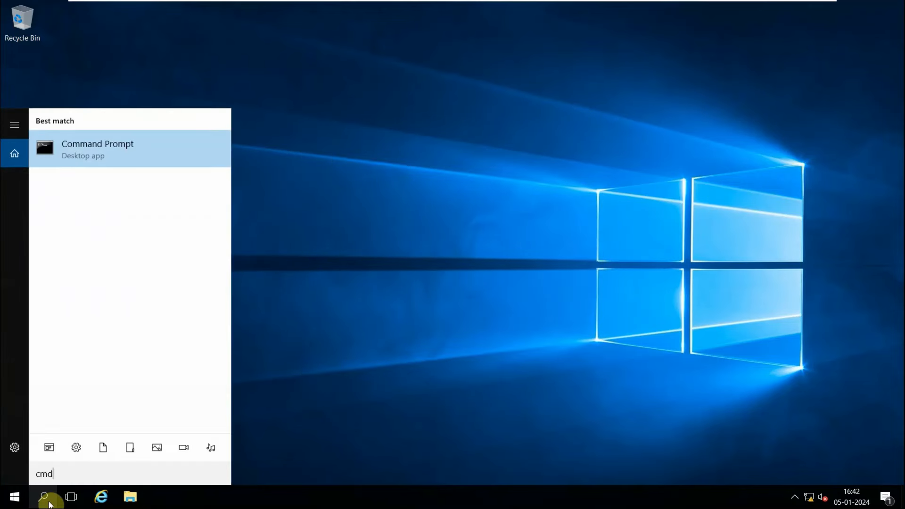
key("Return")
type("ipconfig")
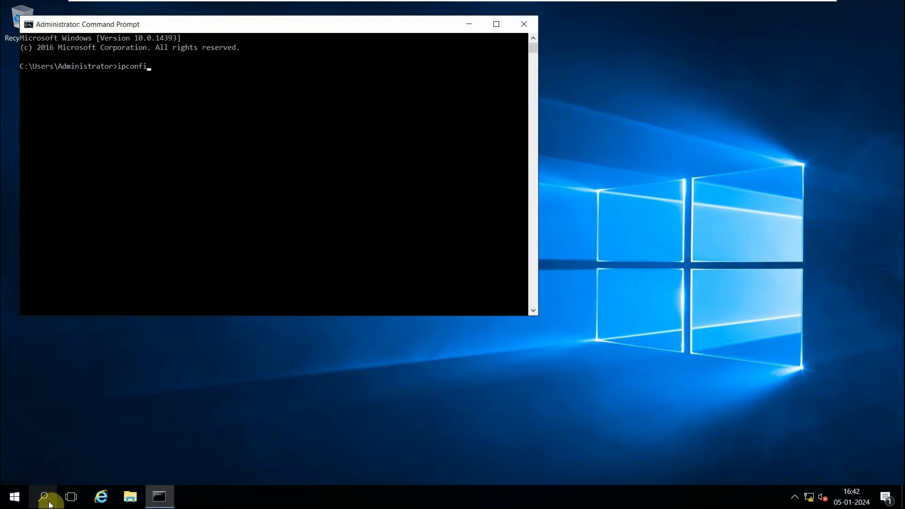
key("Return")
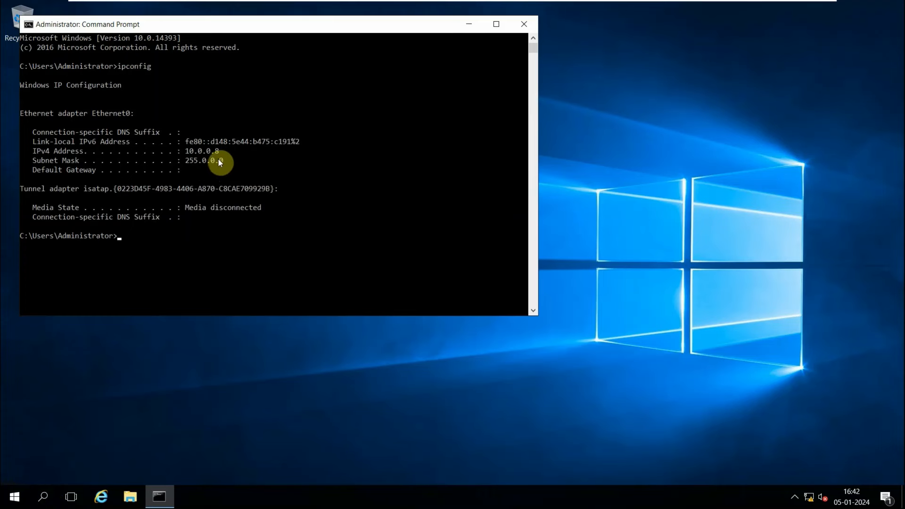
left_click_drag(222, 152, 183, 151)
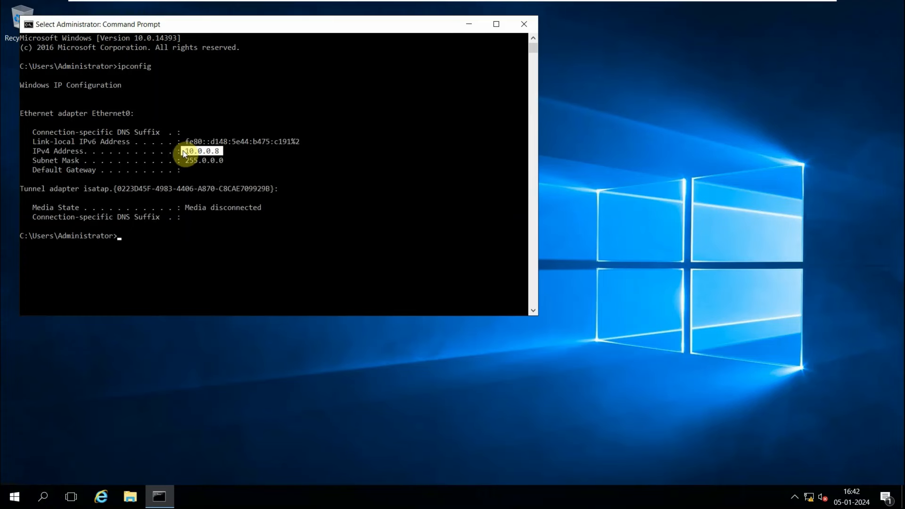
left_click(521, 26)
Switch to the Domain Server VM and lock it via the Ctrl+Alt+Del security screen.
mouse_move(485, 4)
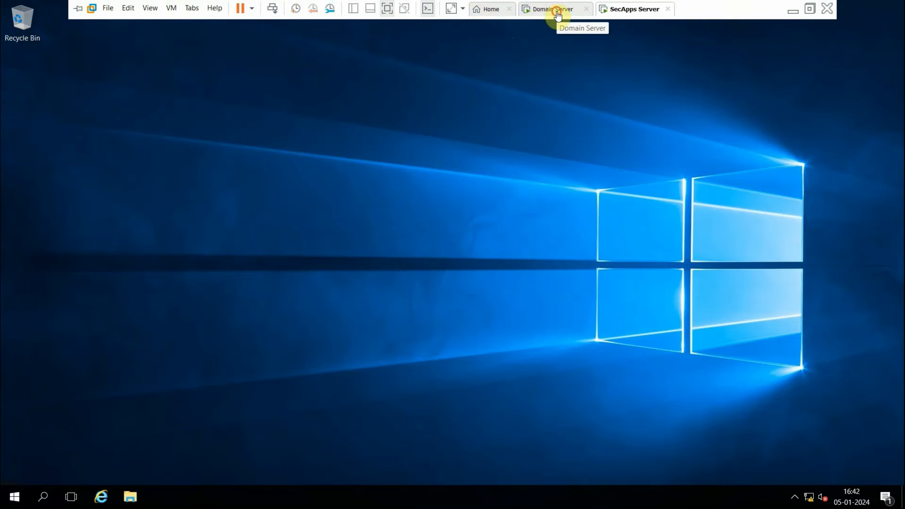
left_click(557, 16)
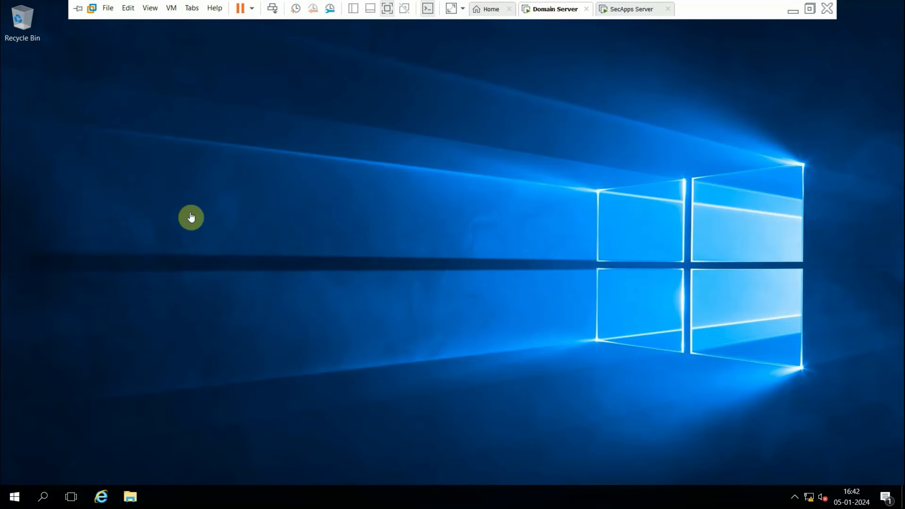
mouse_move(323, 1)
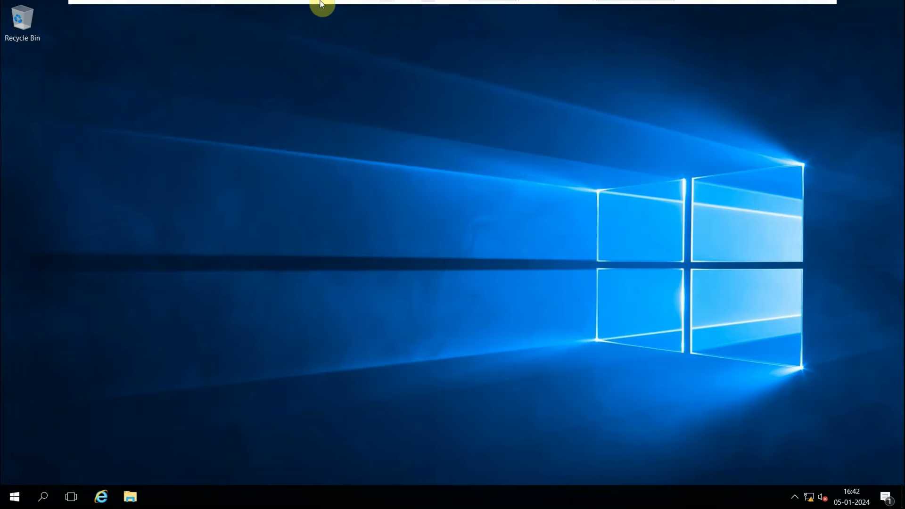
left_click(273, 8)
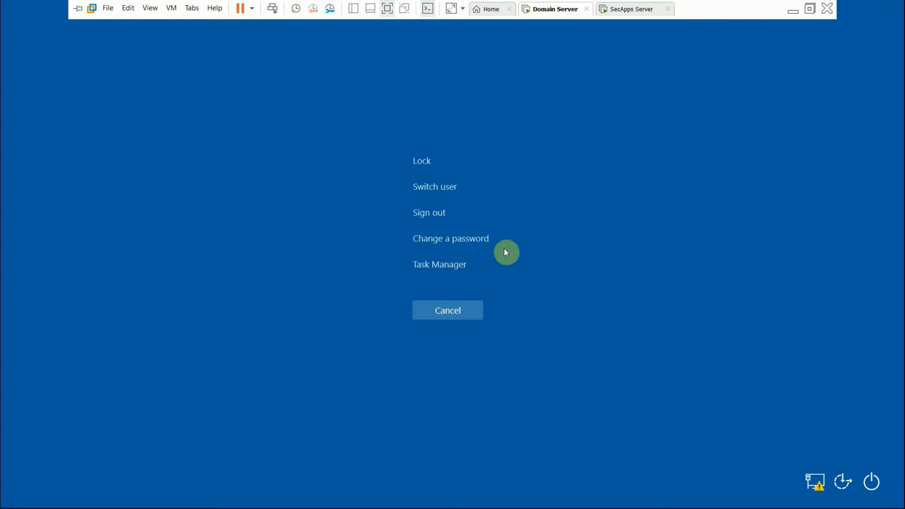
left_click(424, 215)
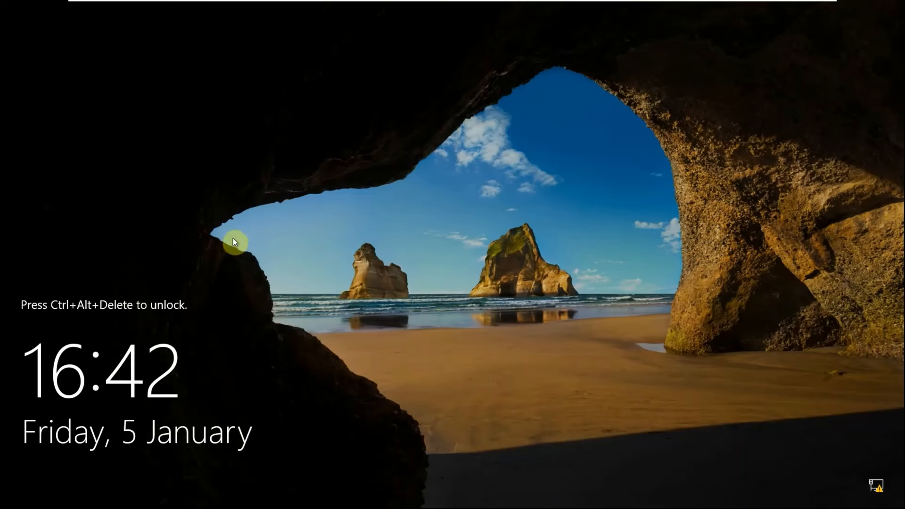
Unlock the Domain Server by sending Ctrl+Alt+Del and entering the Administrator account password.
mouse_move(248, 2)
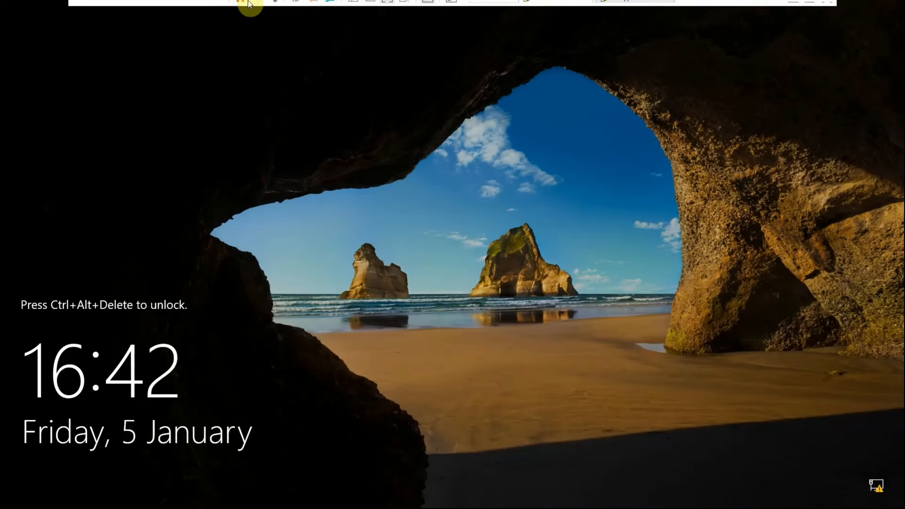
left_click(274, 8)
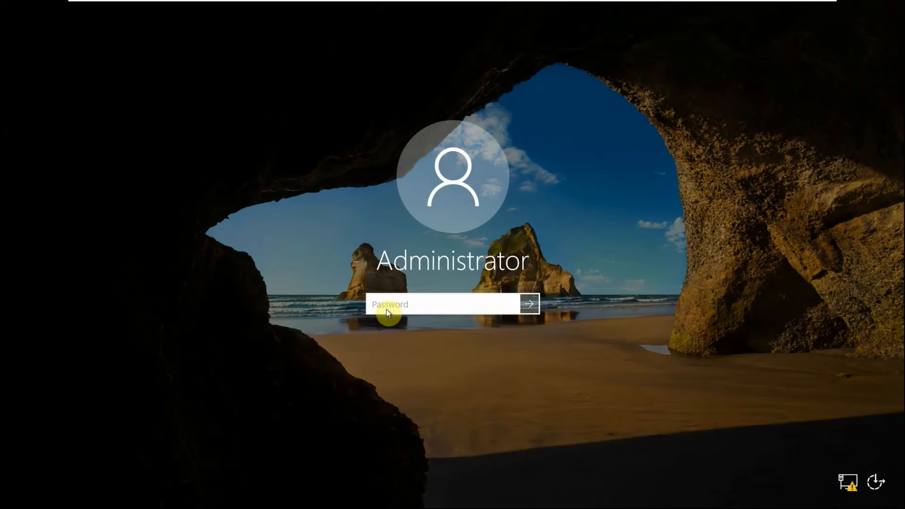
type("••••••••••")
key("Return")
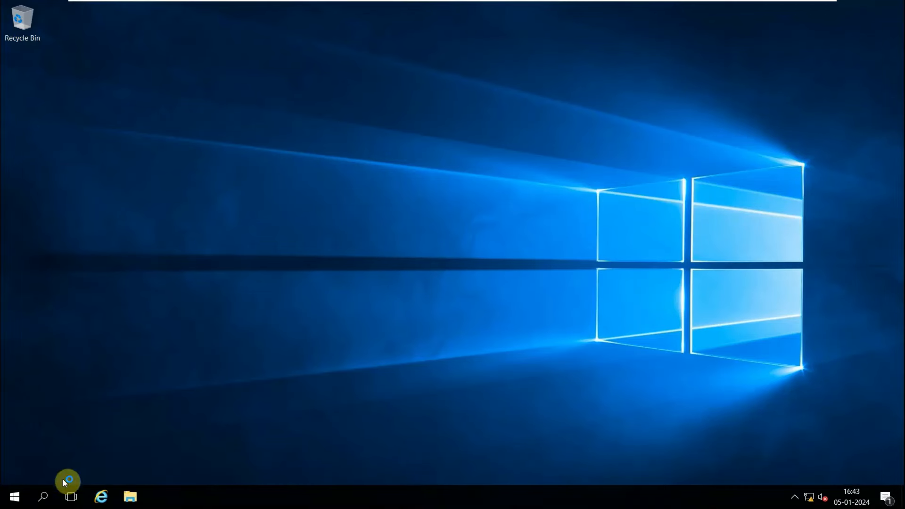
Open a Command Prompt and run lusrmgr.msc to launch Local Users and Groups.
left_click(42, 500)
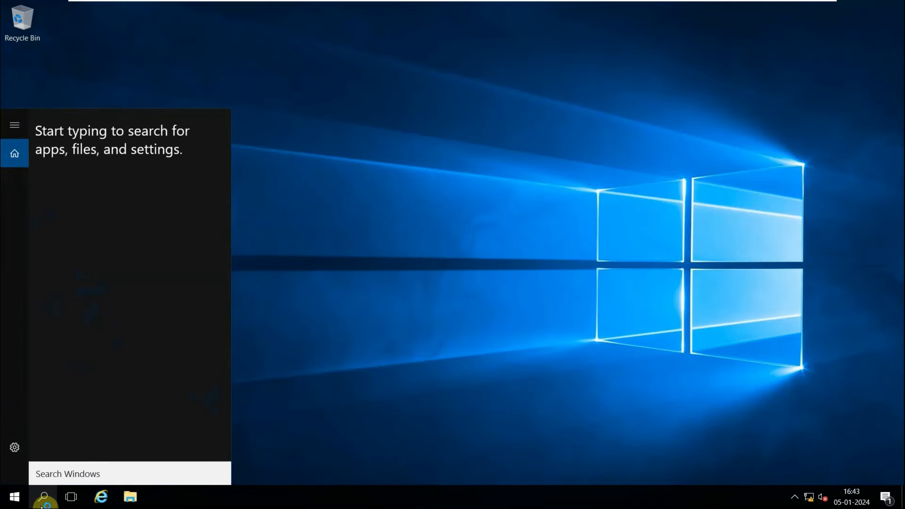
type("cmd")
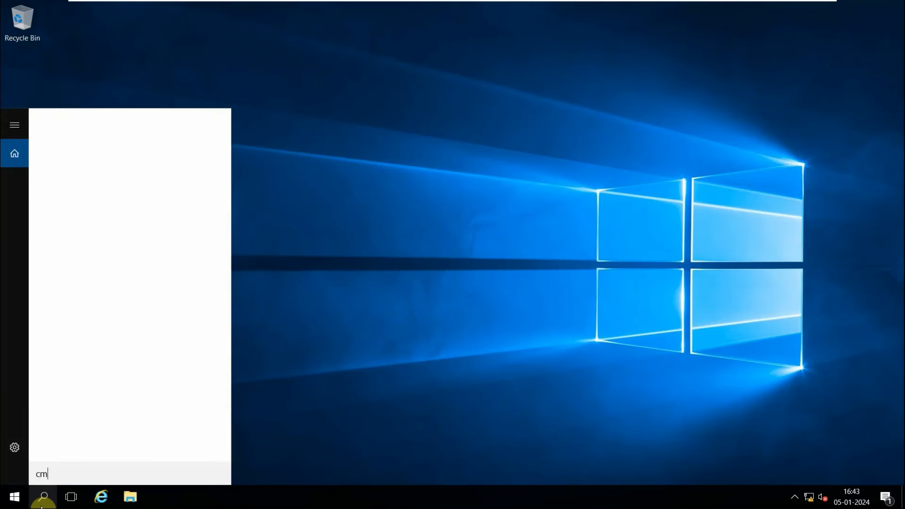
key("Return")
type("lusrmg")
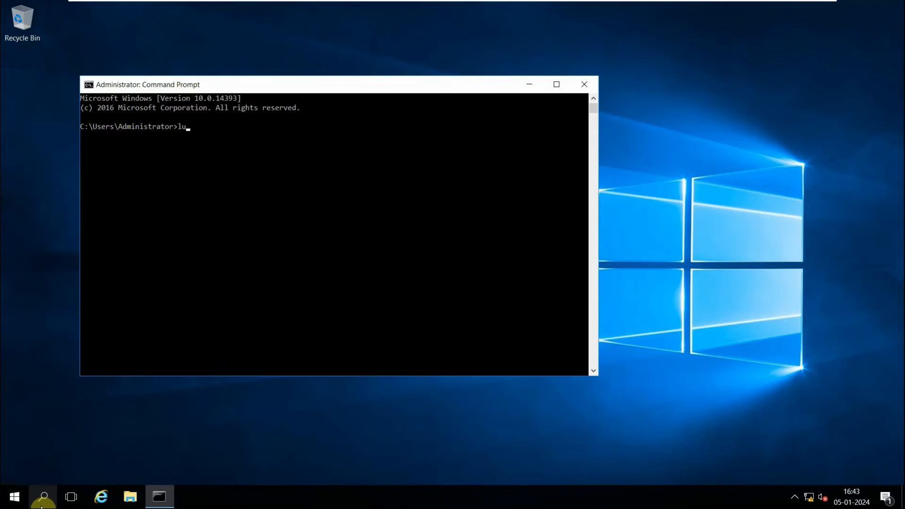
type("r.msc")
key("Return")
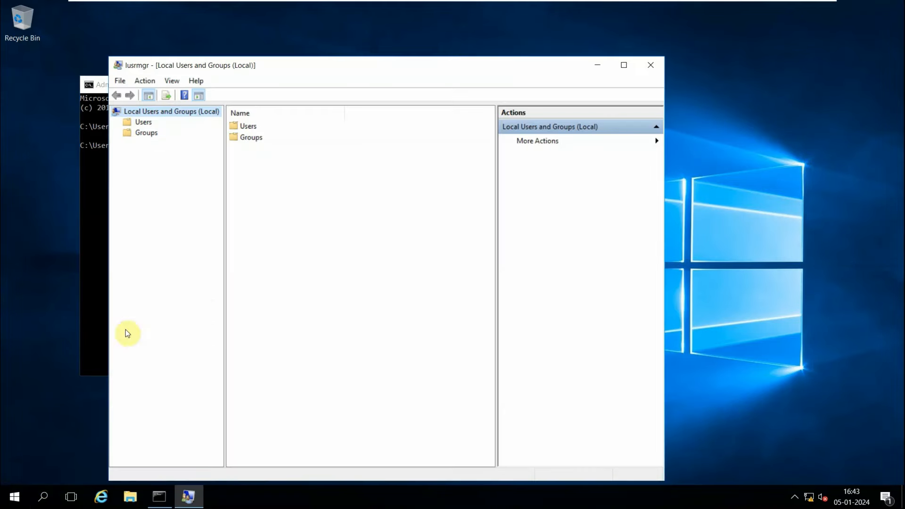
Maximize the Local Users and Groups window, open the Users folder and widen the Name column.
left_click_drag(474, 69, 442, 201)
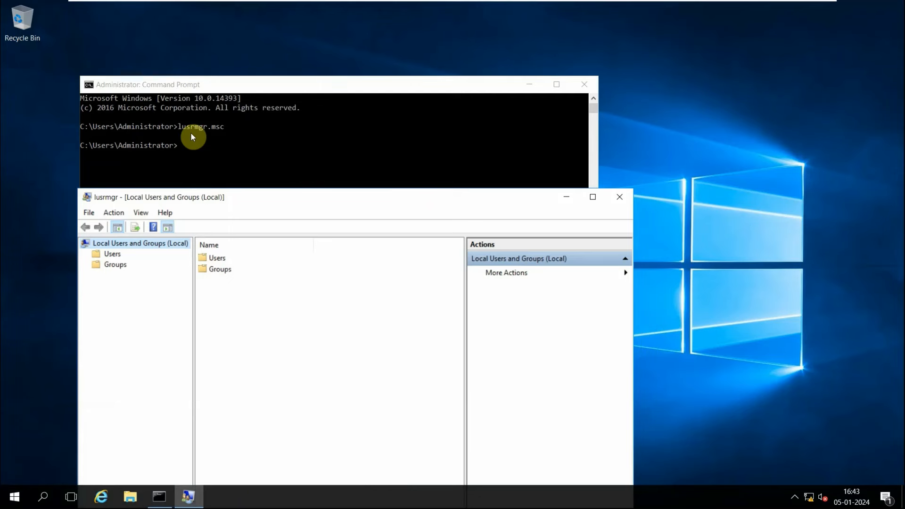
left_click(592, 197)
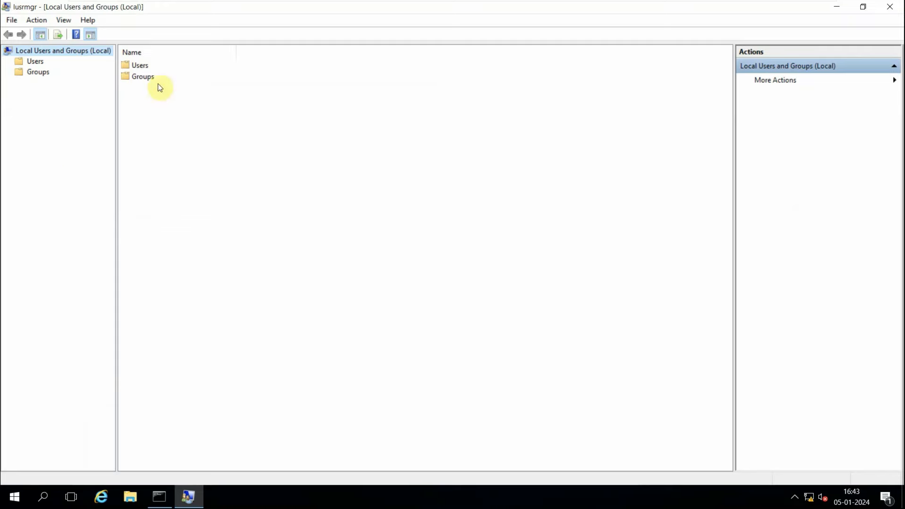
double_click(142, 65)
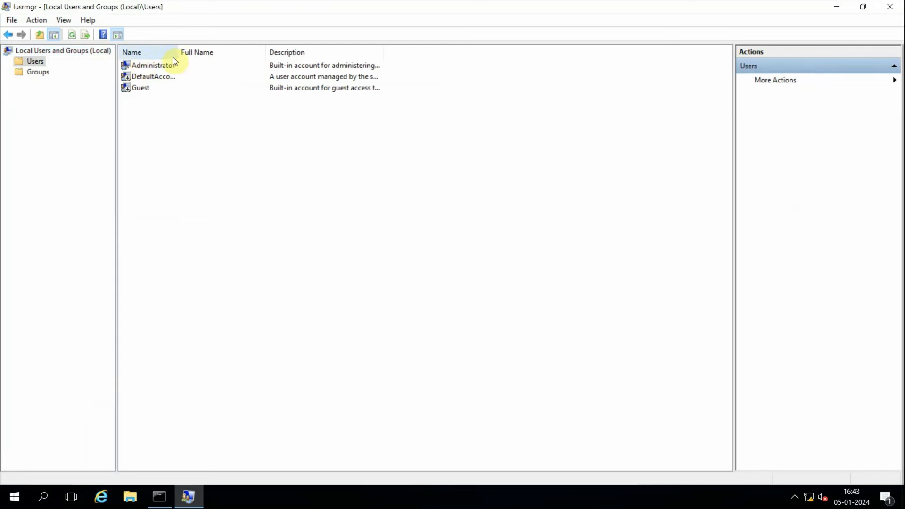
left_click_drag(176, 56, 291, 56)
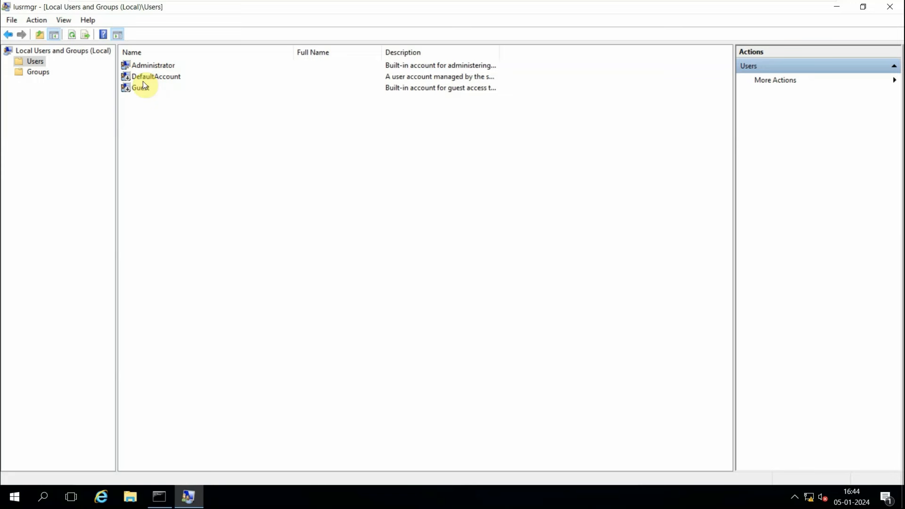
left_click(157, 66)
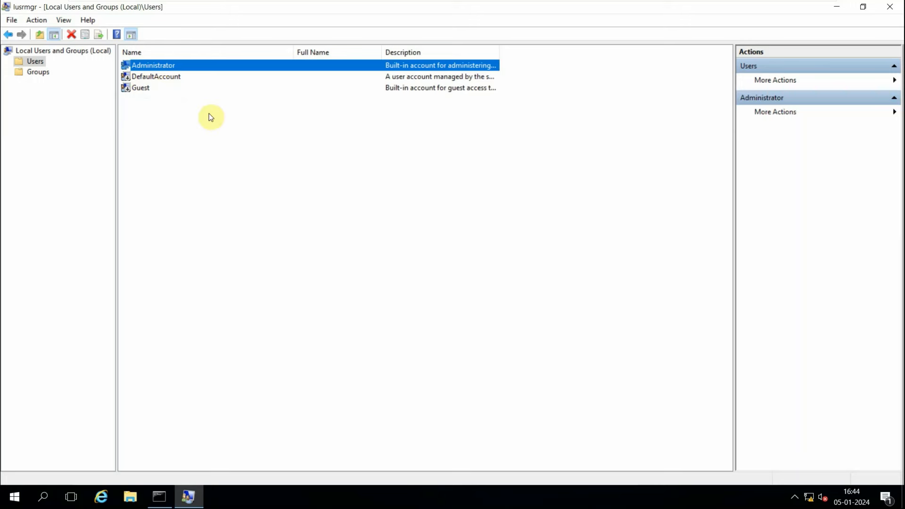
Start a new local user named neer, clearing must-change-at-next-logon and enabling Password never expires.
left_click(168, 142)
right_click(169, 142)
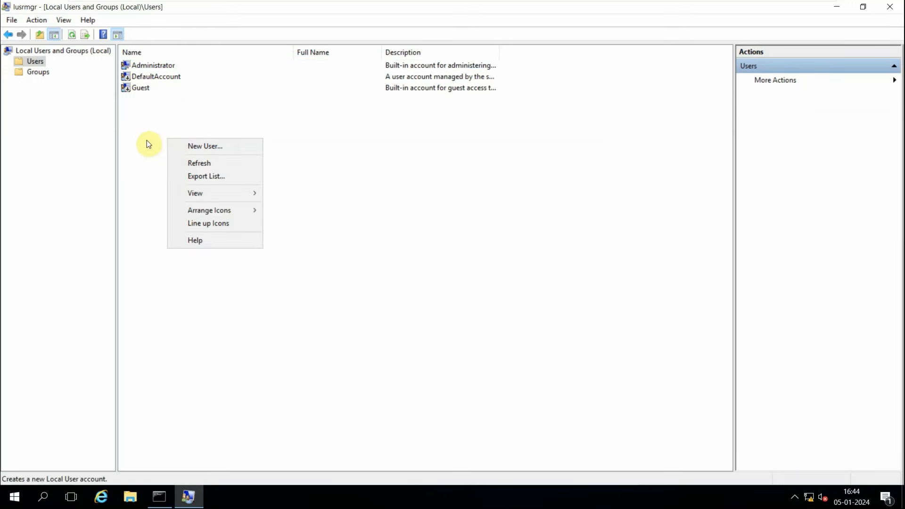
left_click(204, 147)
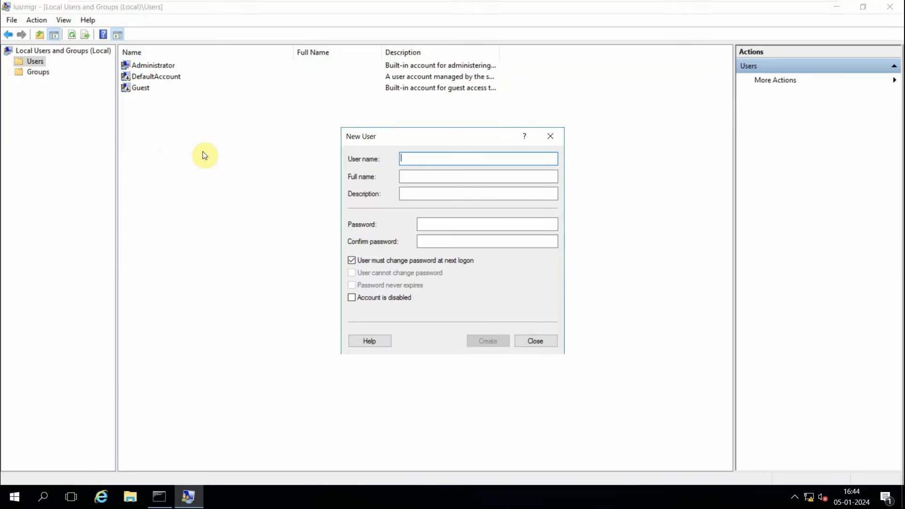
type("neer")
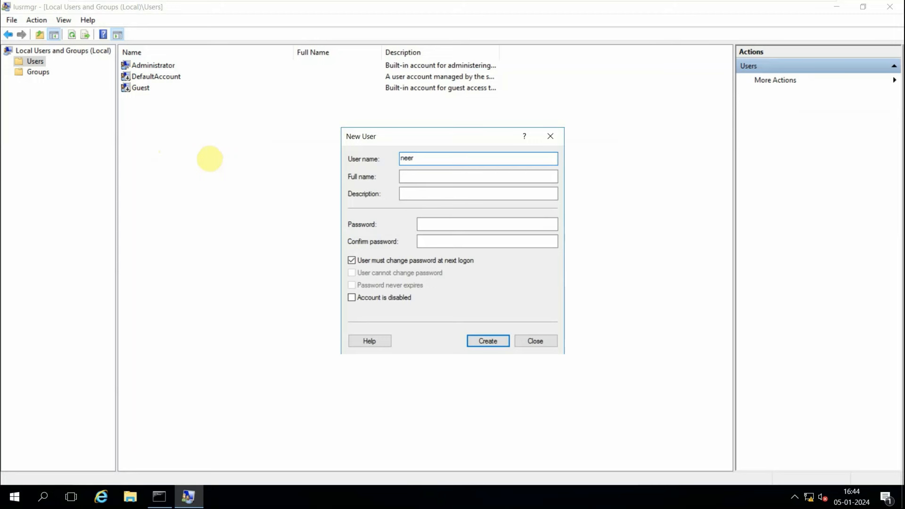
left_click(353, 263)
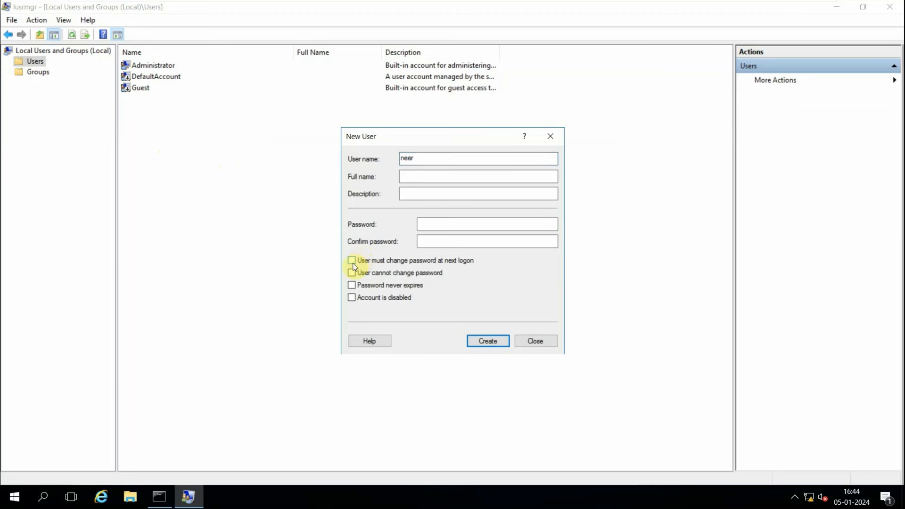
left_click(352, 285)
left_click(440, 226)
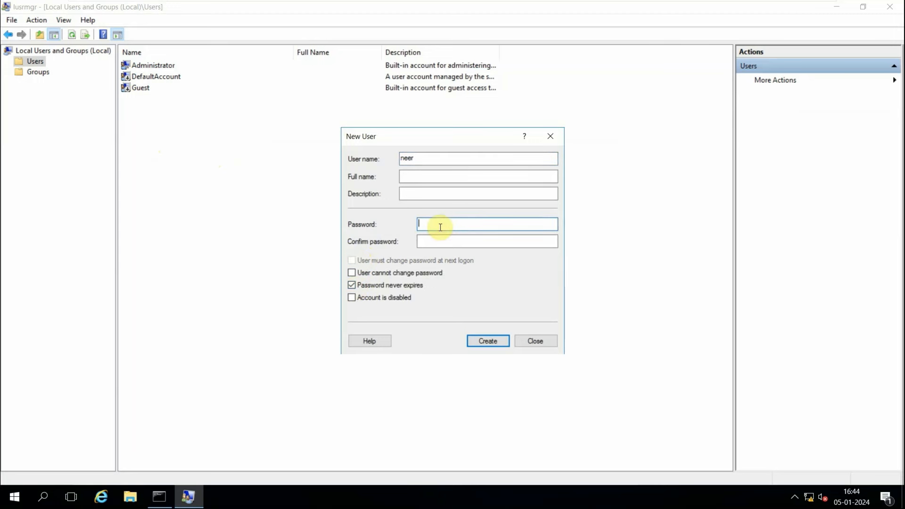
Enter and confirm the password for neer, create the account and close the New User dialog.
type("***********")
key("Tab")
type("*****")
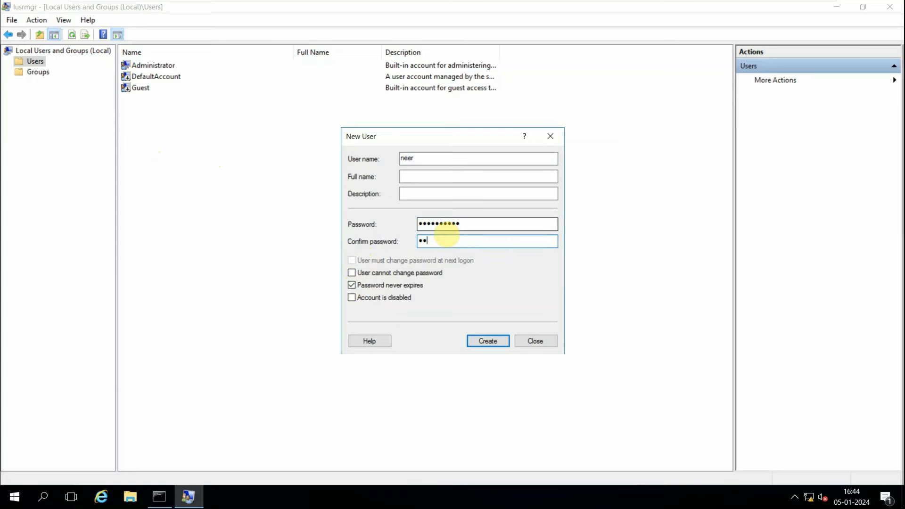
type("******")
key("Return")
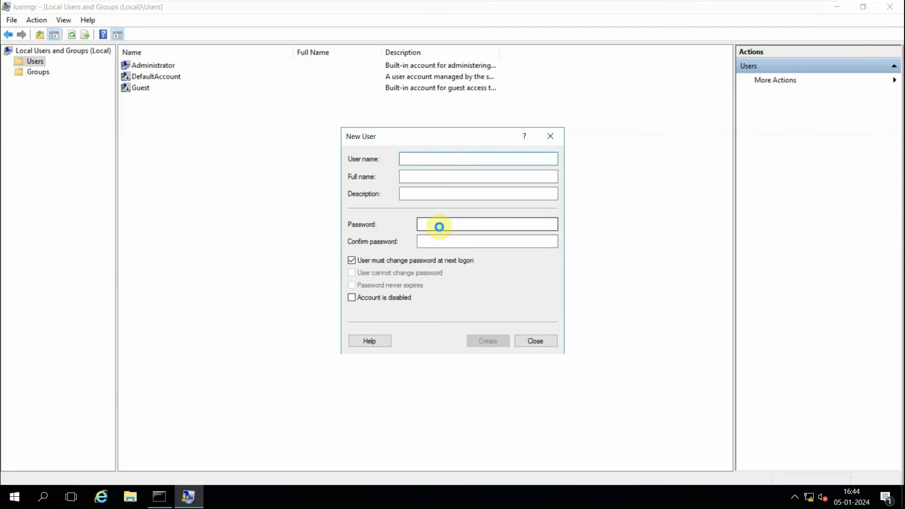
left_click(529, 339)
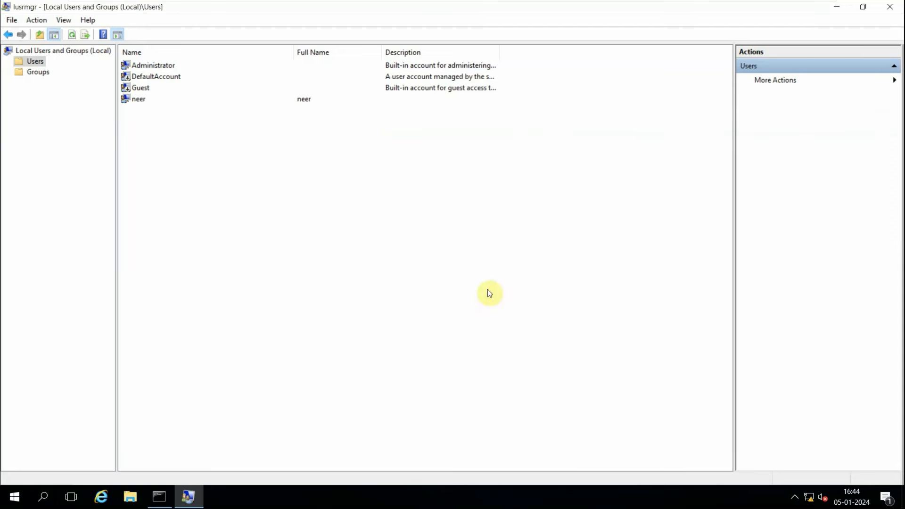
Switch to the SecApps Server VM and choose Switch user from the Ctrl+Alt+Del security screen.
left_click(151, 105)
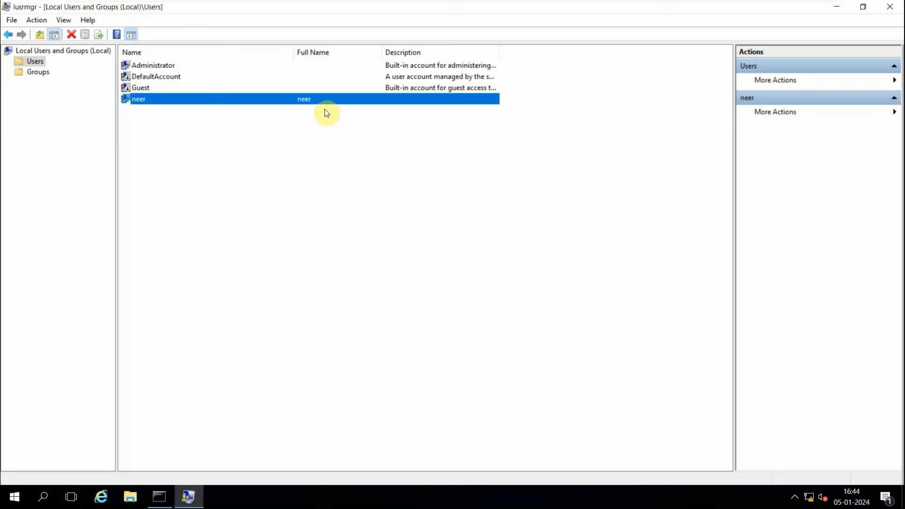
mouse_move(589, 6)
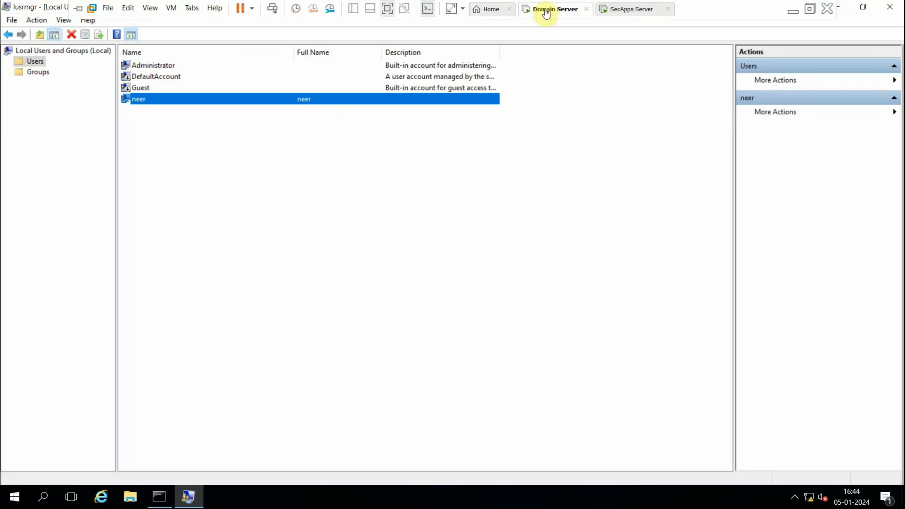
left_click(630, 8)
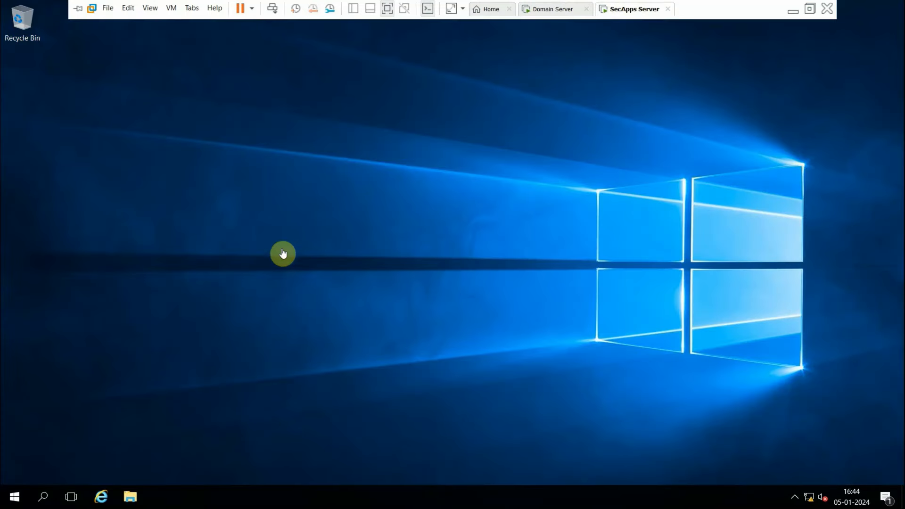
left_click(273, 8)
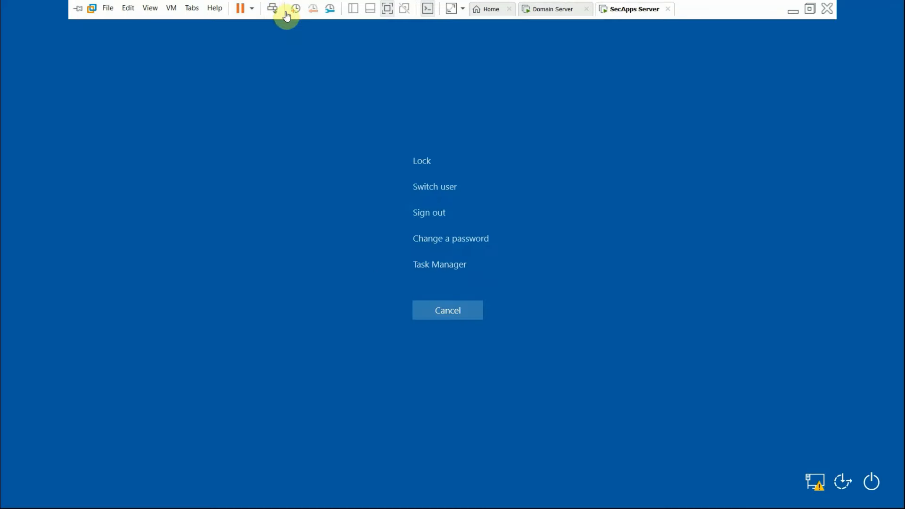
left_click(437, 185)
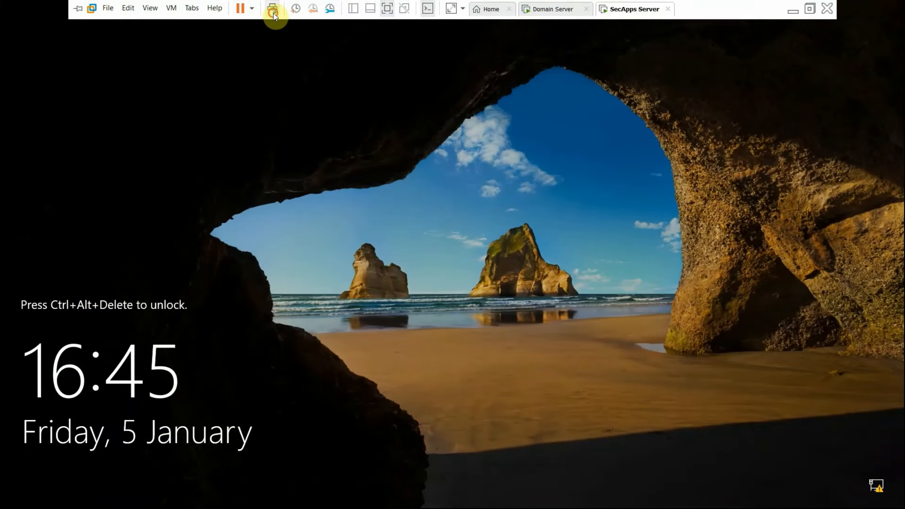
Send Ctrl+Alt+Del to the SecApps Server and sign in with the Administrator account password.
left_click(273, 14)
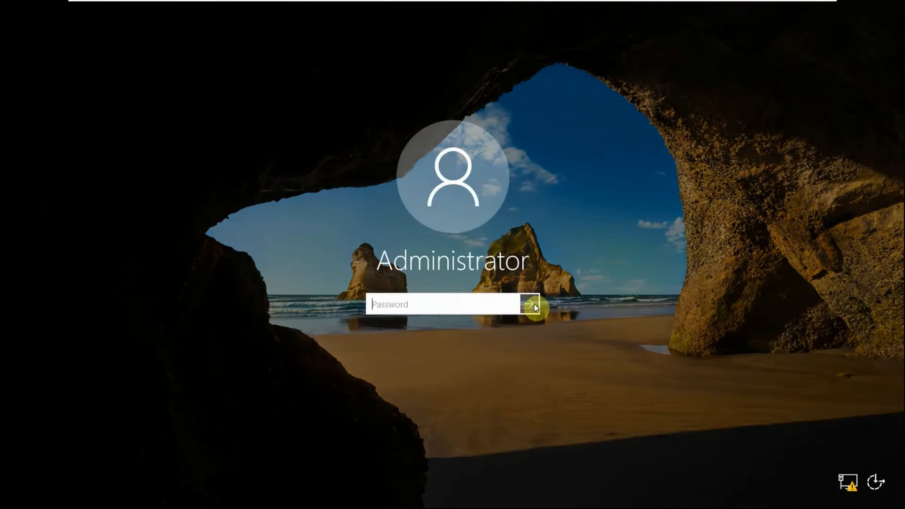
left_click(534, 306)
left_click(454, 318)
type("••••••••••")
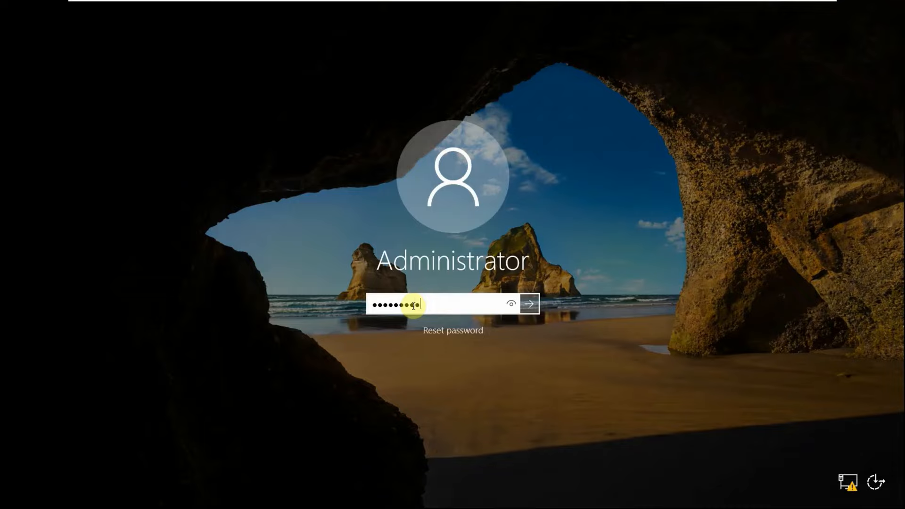
key("Return")
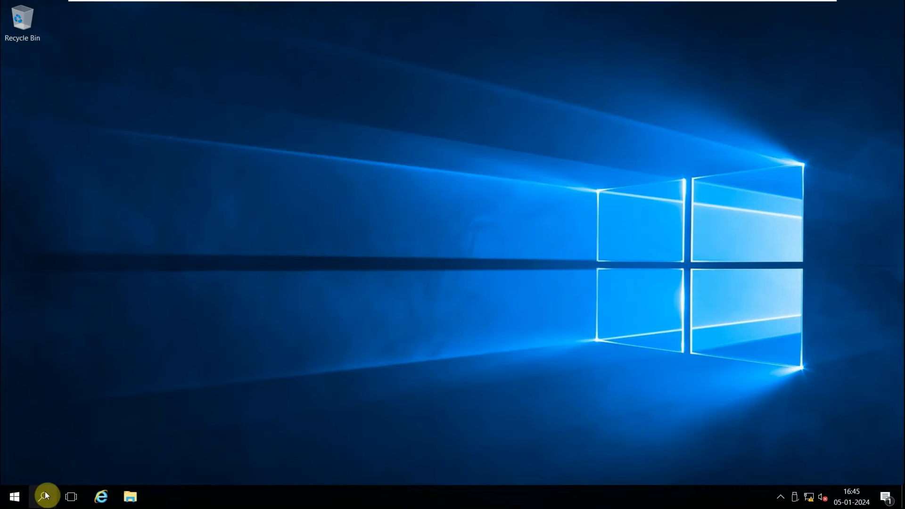
Open a Command Prompt from the search box and run lusrmgr.msc.
left_click(44, 492)
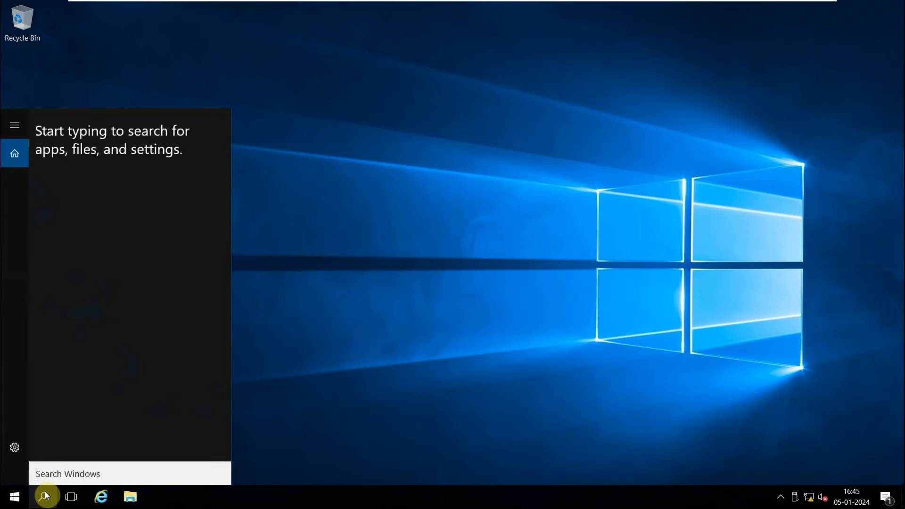
type("cmd")
key("Return")
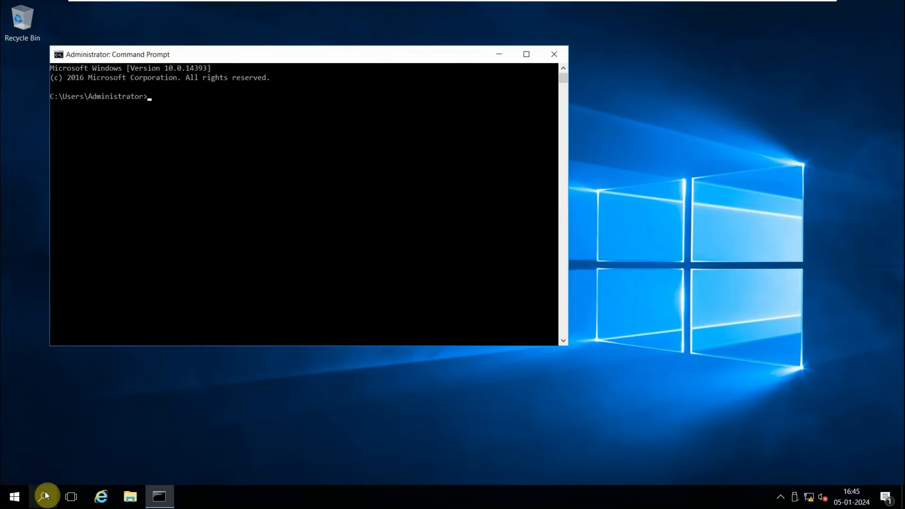
type("luisrmgr")
key("BackSpace")
key("BackSpace")
key("BackSpace")
key("BackSpace")
key("BackSpace")
key("BackSpace")
type("srmgr.msc")
key("Return")
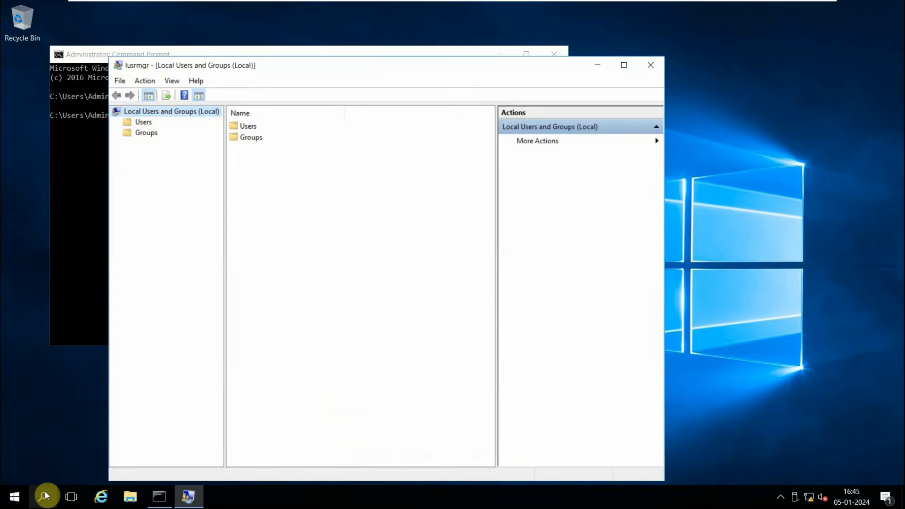
Open the Users folder and start a new user named singh with Password never expires enabled.
left_click(244, 134)
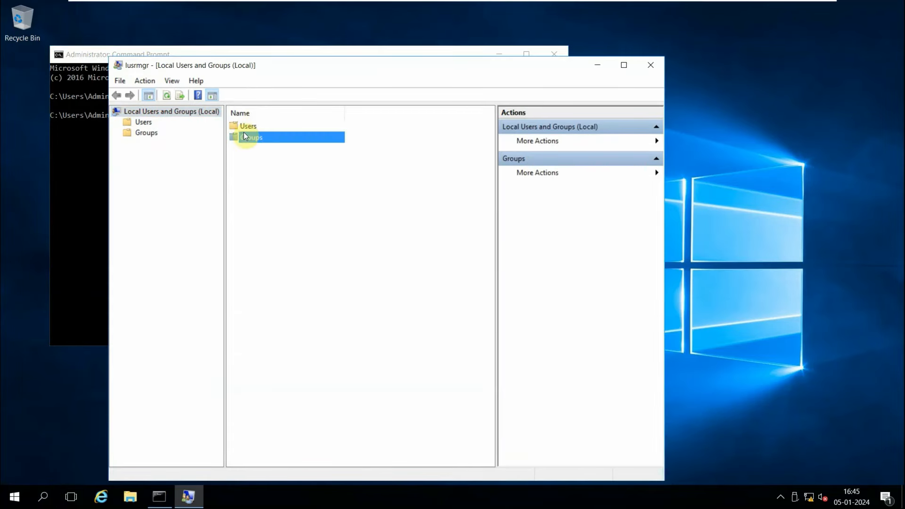
left_click(244, 130)
double_click(244, 131)
right_click(271, 201)
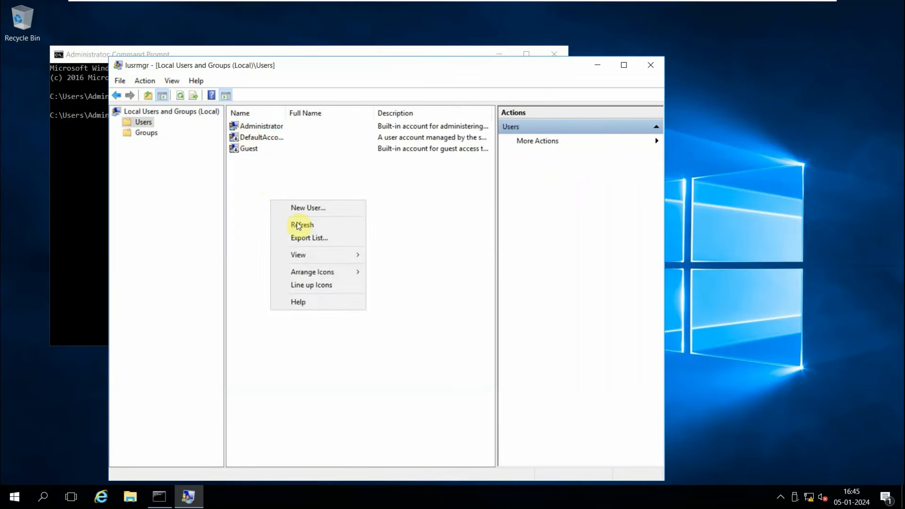
left_click(316, 209)
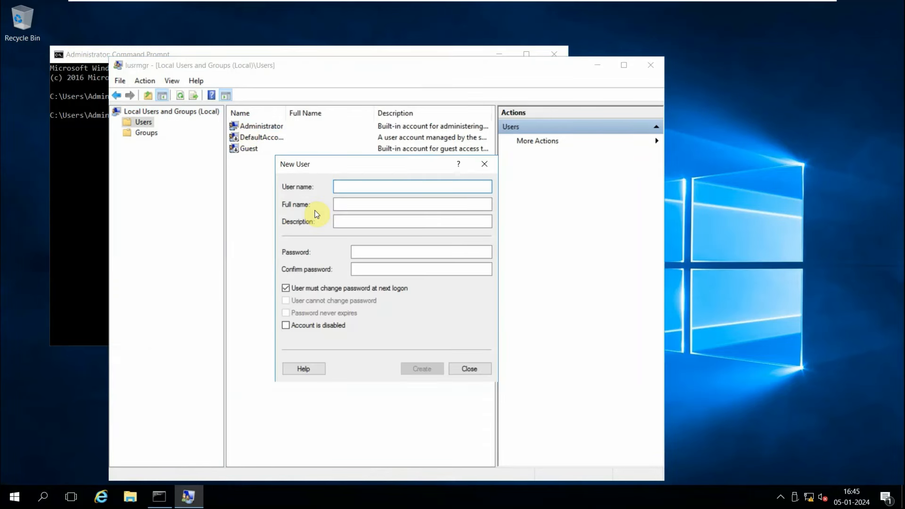
type("neer")
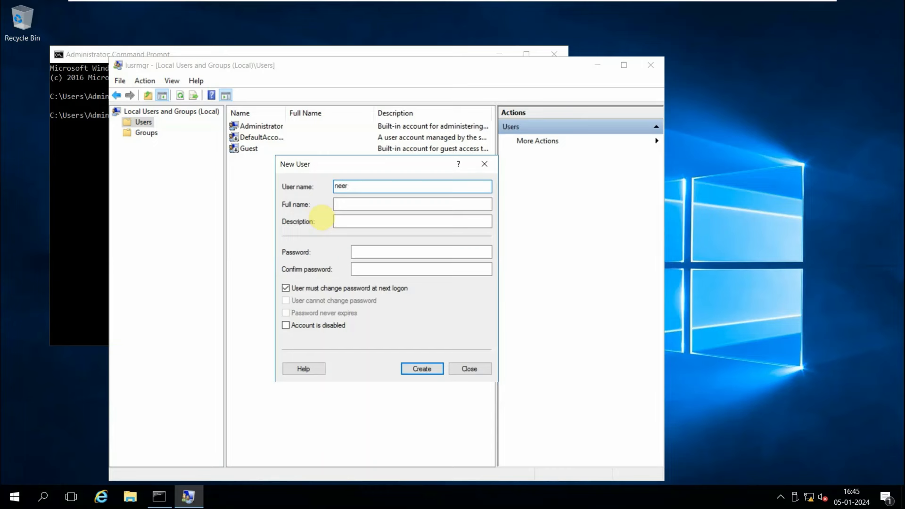
key("BackSpace")
key("BackSpace")
key("BackSpace")
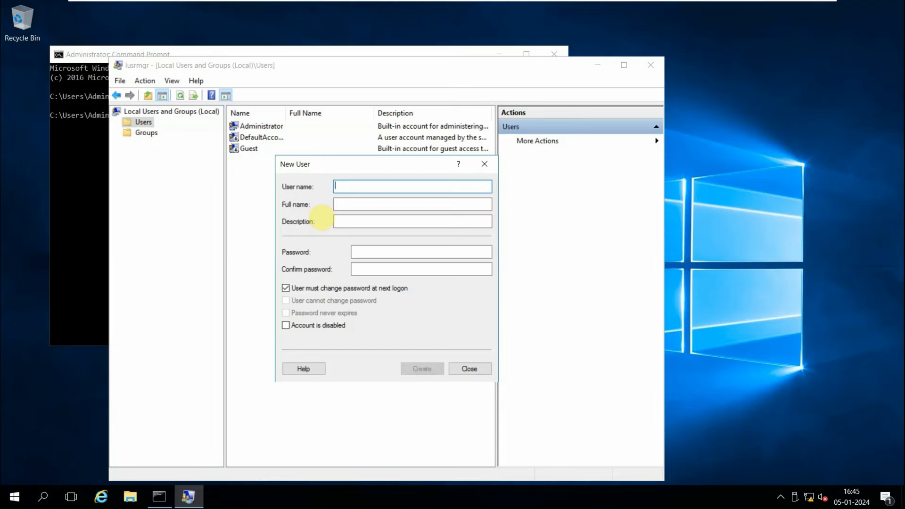
type("singh")
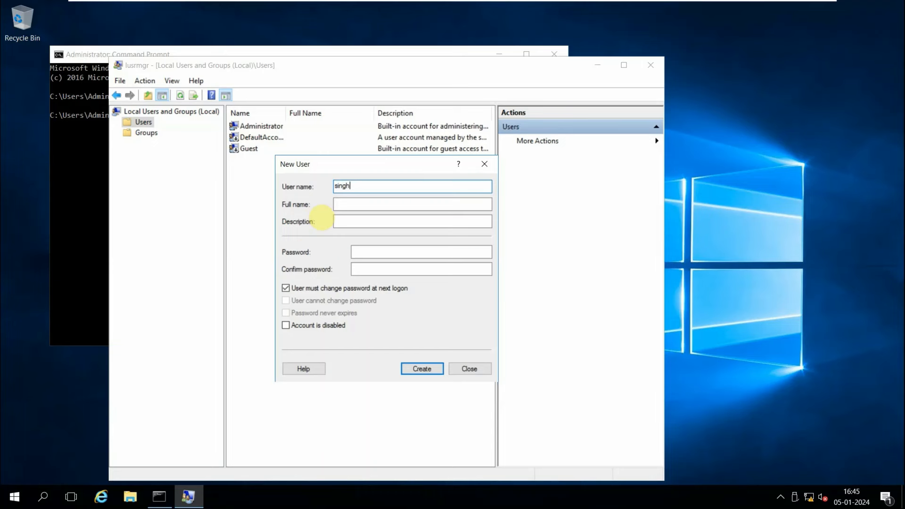
left_click(287, 289)
left_click(286, 313)
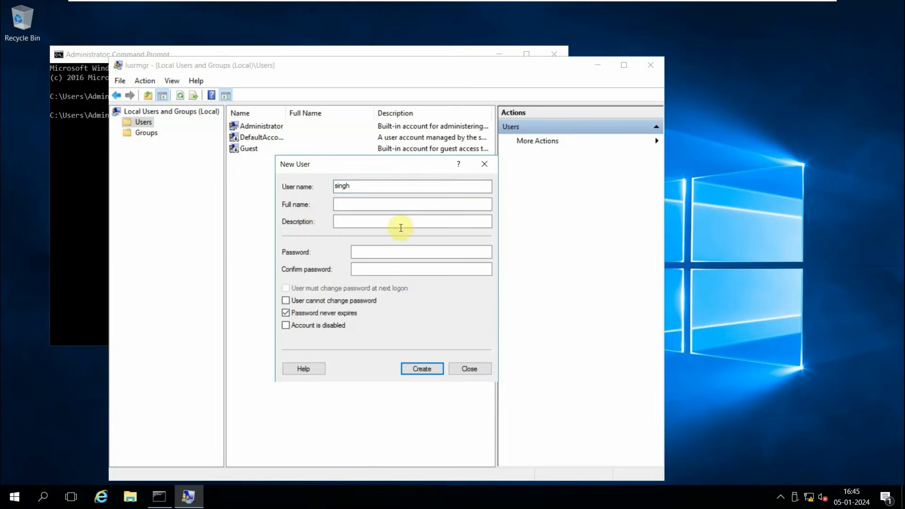
Enter and confirm the password for singh, create the account and close the New User dialog.
left_click(377, 248)
type("•••••••••••")
key("Tab")
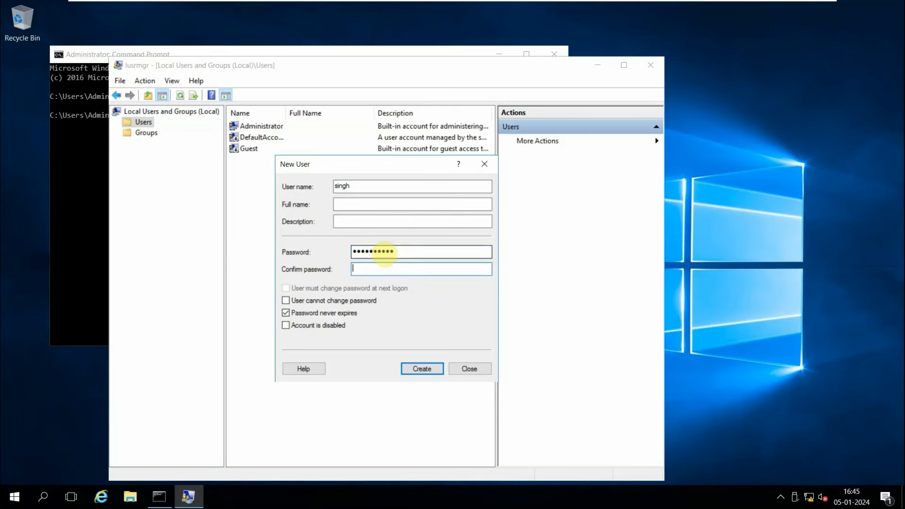
type("••••••••••")
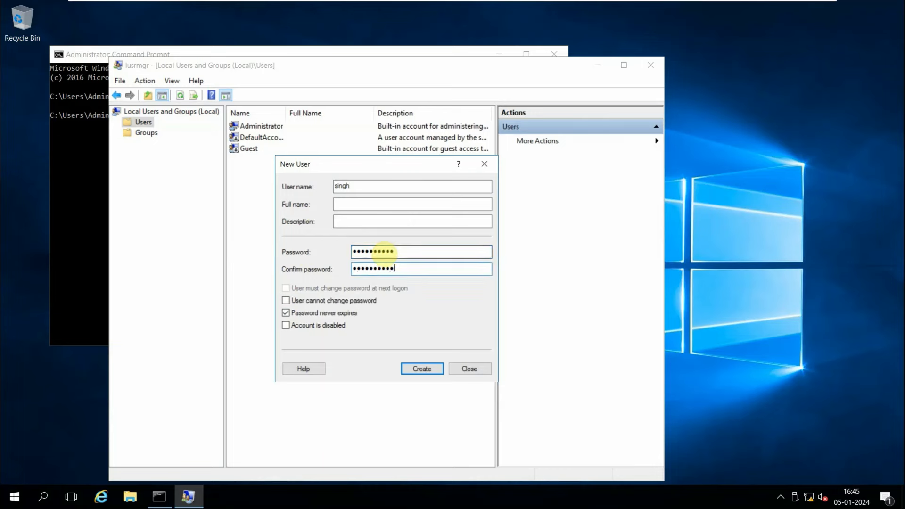
left_click(411, 372)
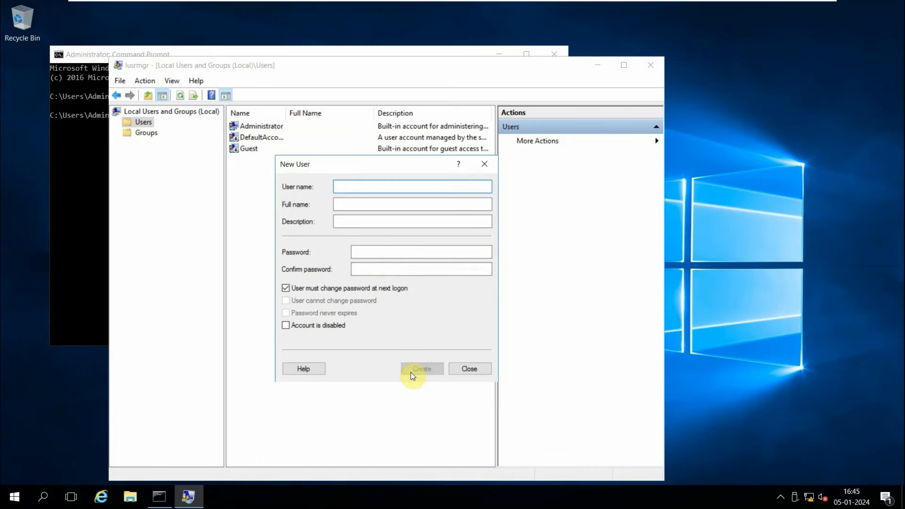
left_click(452, 369)
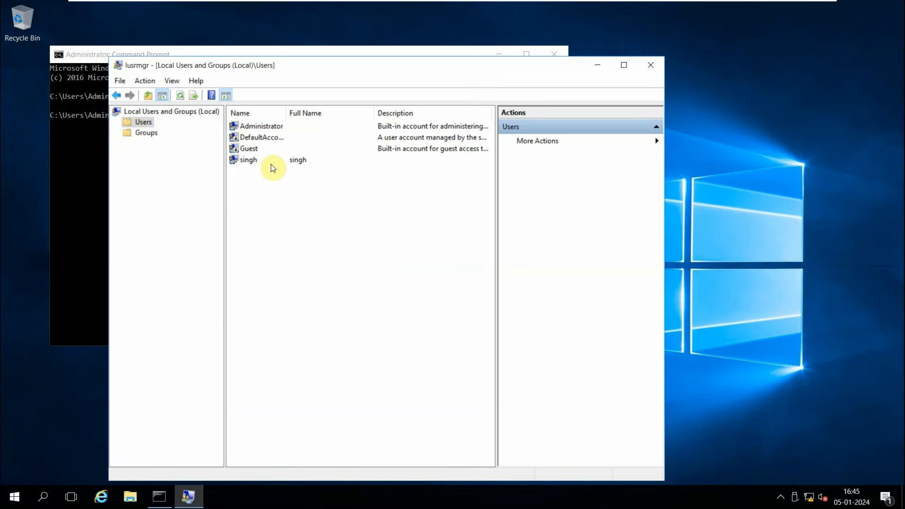
Send Ctrl+Alt+Del to the SecApps Server and switch user to reach its sign-in screen.
mouse_move(358, 2)
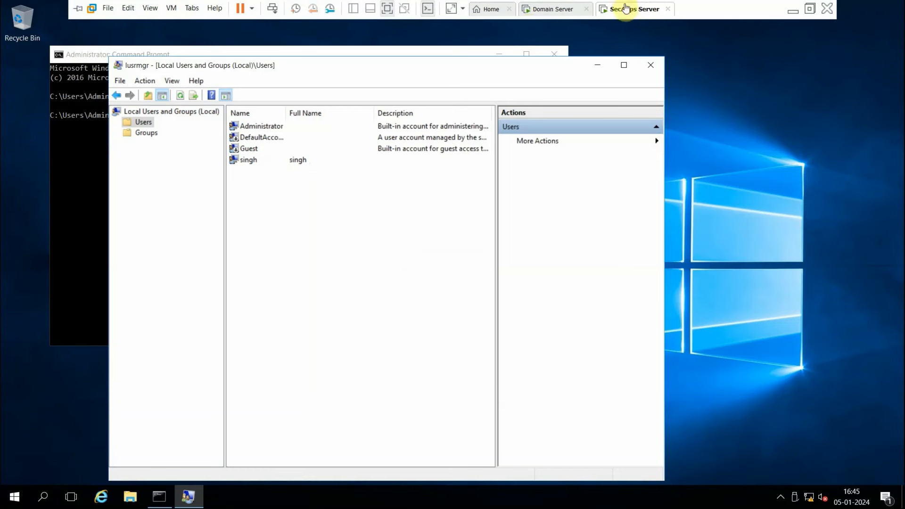
left_click(272, 11)
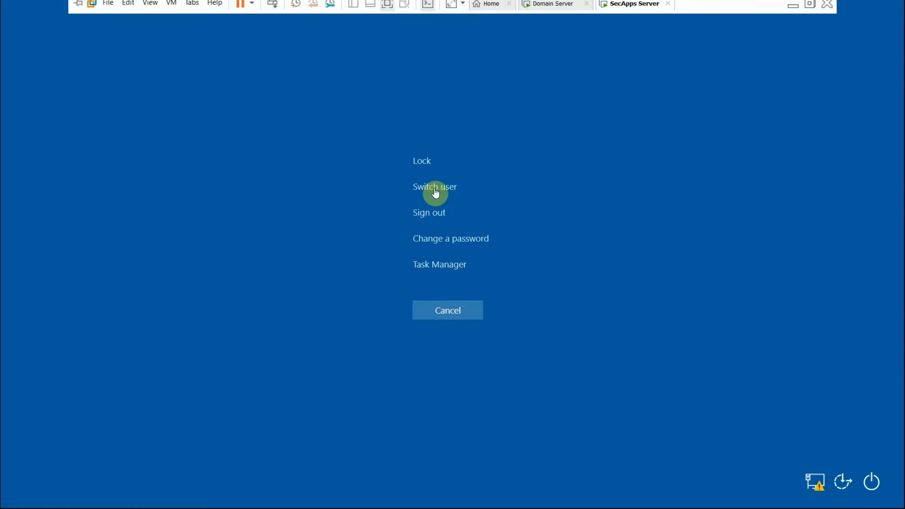
left_click(437, 191)
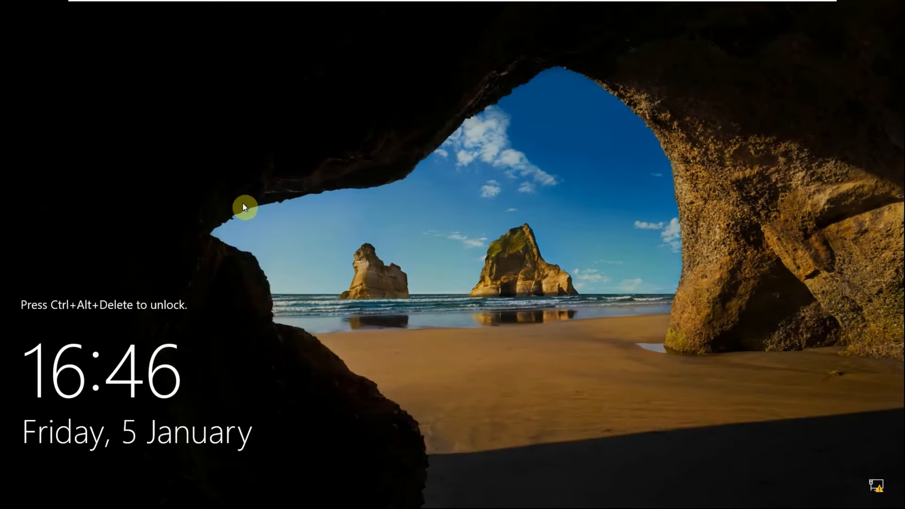
left_click(272, 8)
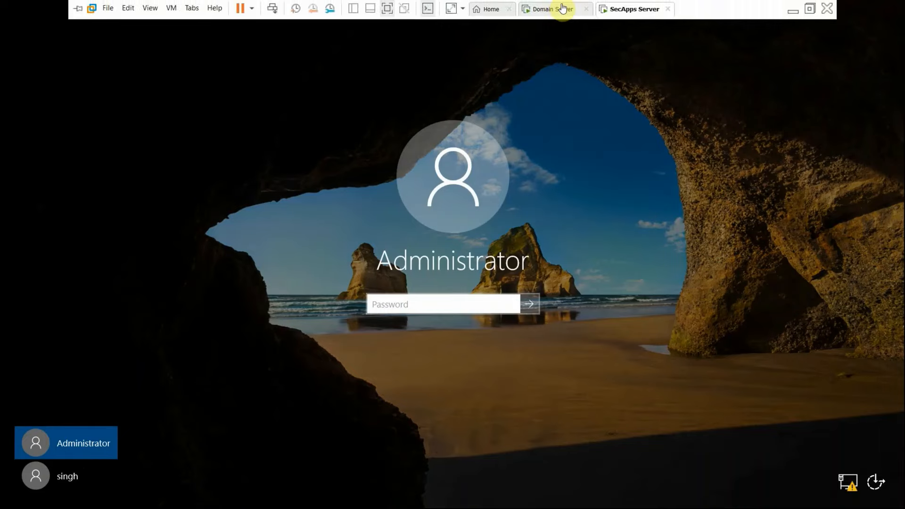
Switch to the Domain Server VM and close the Local Users and Groups window.
left_click(560, 8)
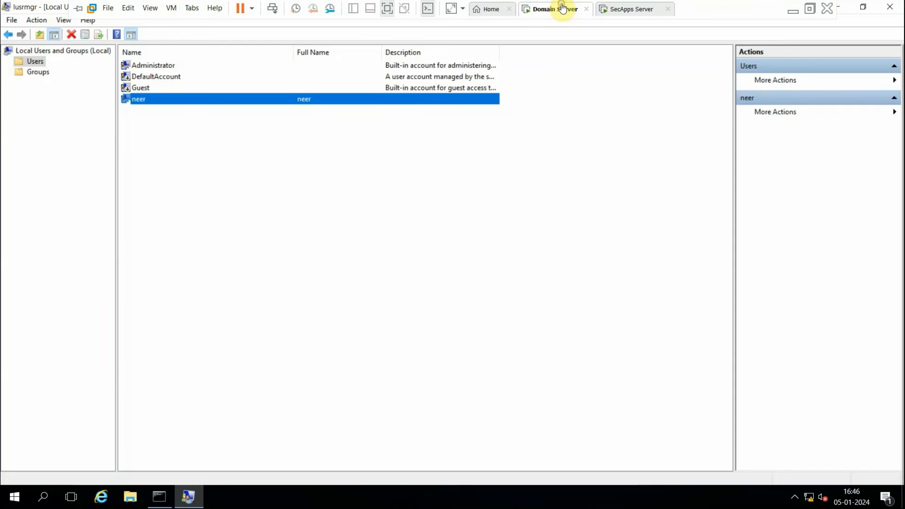
left_click(892, 6)
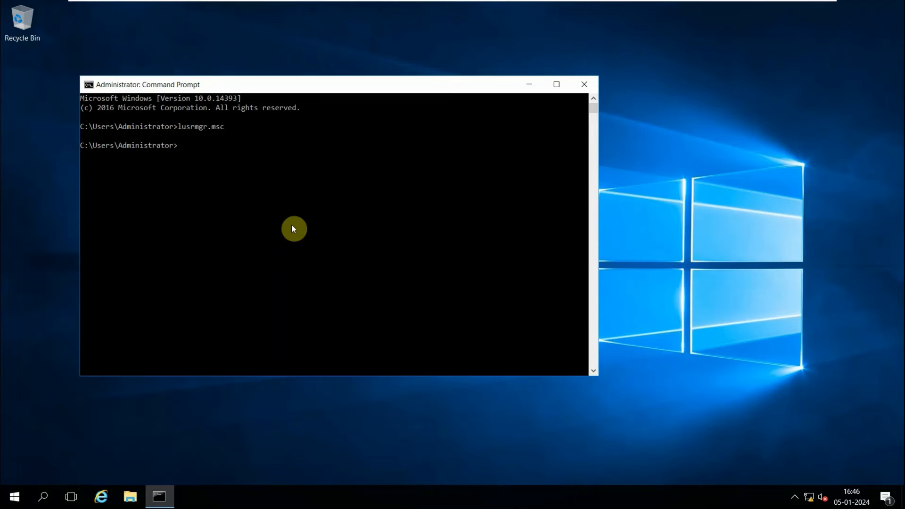
Run mstsc from the Command Prompt to open Remote Desktop Connection.
type("mstsc")
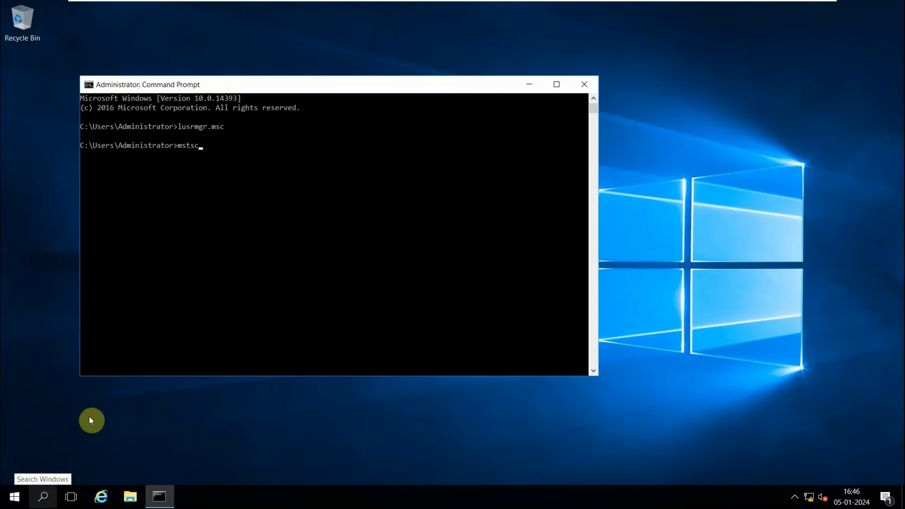
key("Return")
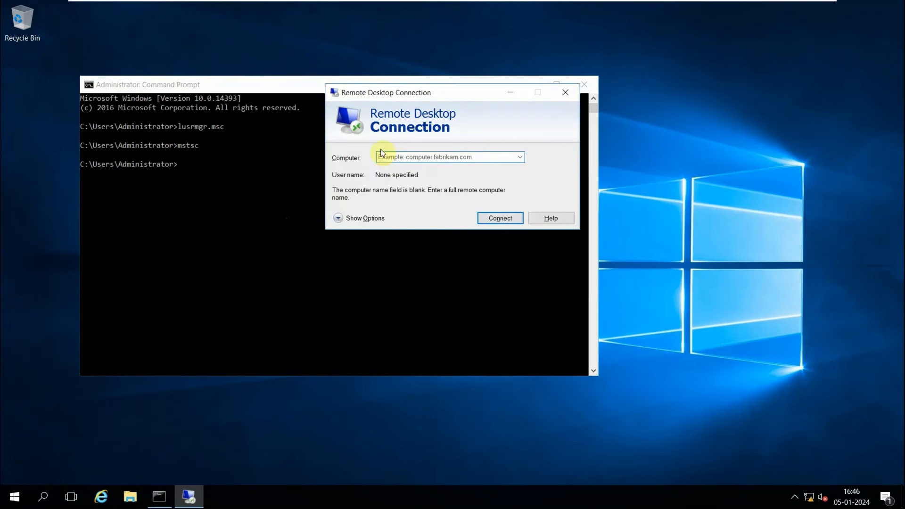
left_click(232, 216)
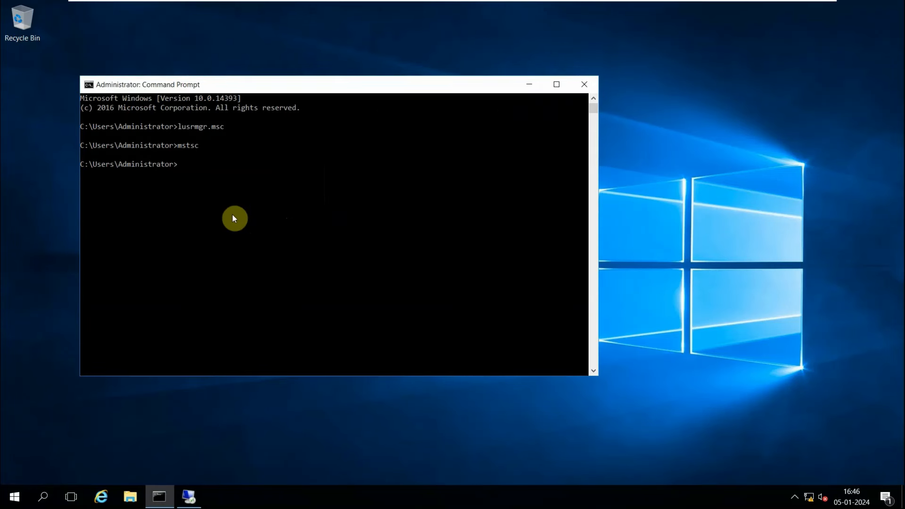
Run ipconfig in the Command Prompt to check the Domain Server's IP address.
type("ipcnfig")
key("Return")
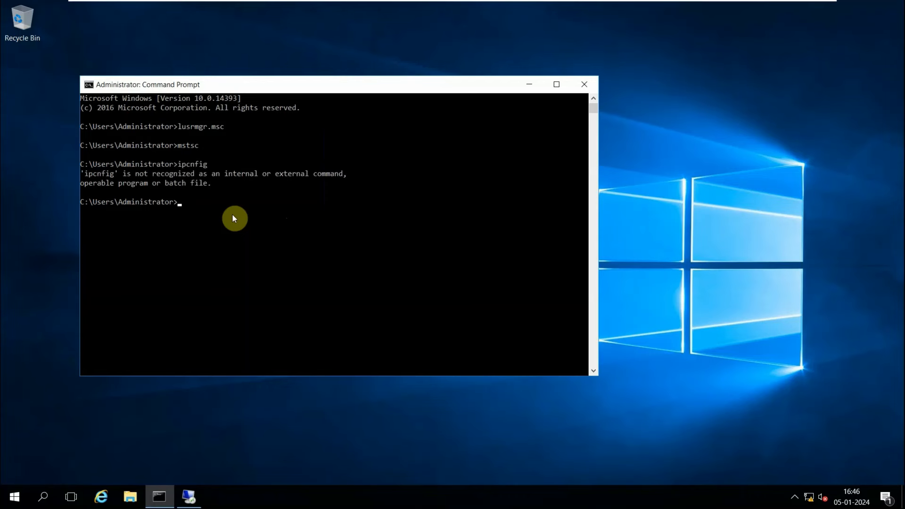
type("ipconfig")
key("Return")
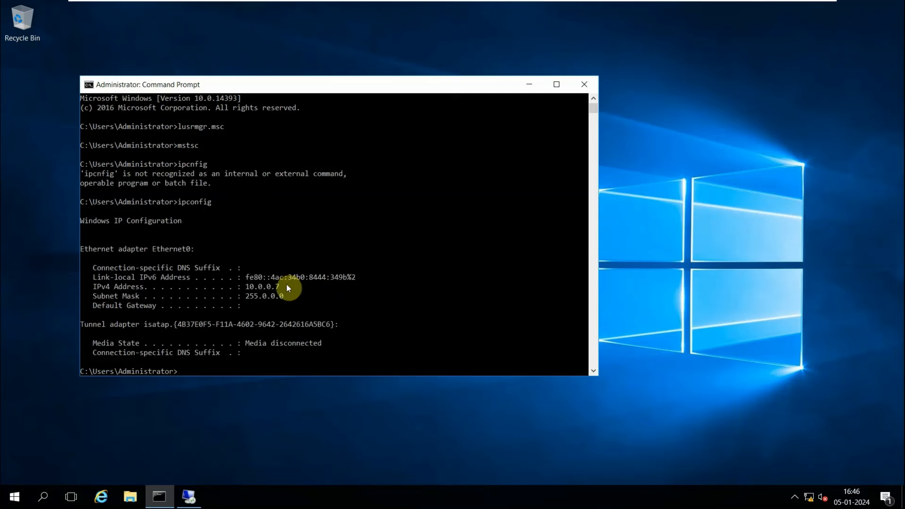
Enter 10.0.0.8 as the computer in Remote Desktop Connection and connect.
left_click(199, 496)
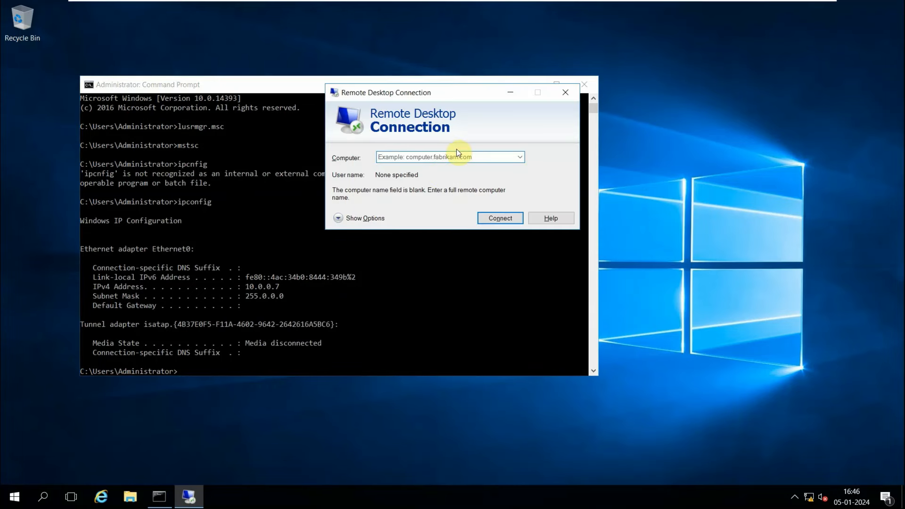
type("10.0.0.")
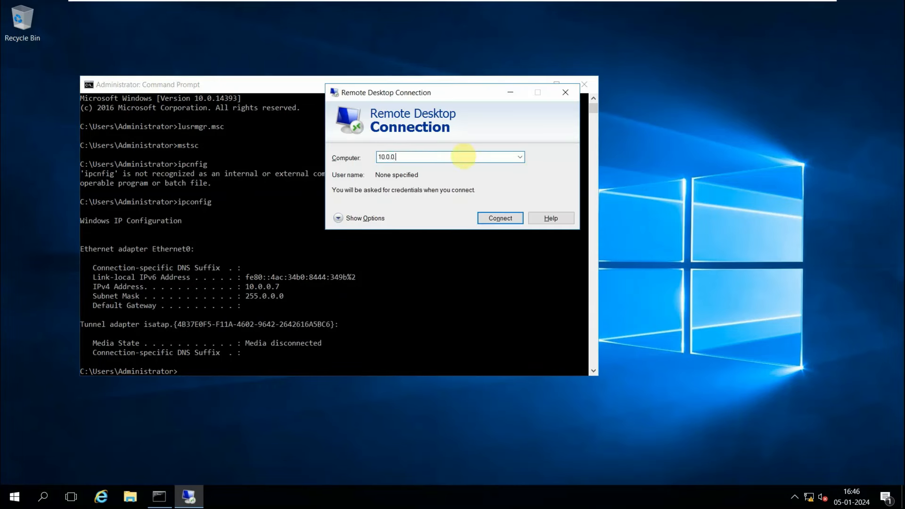
type("8")
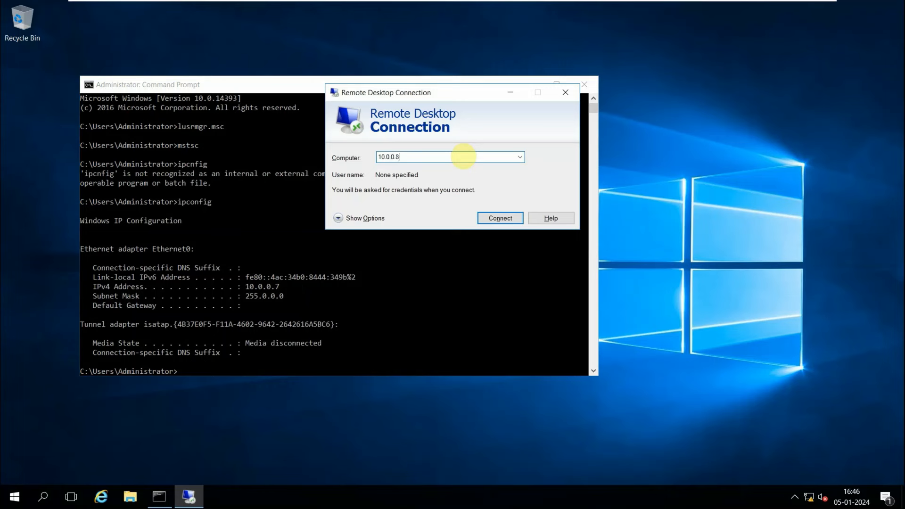
left_click(499, 218)
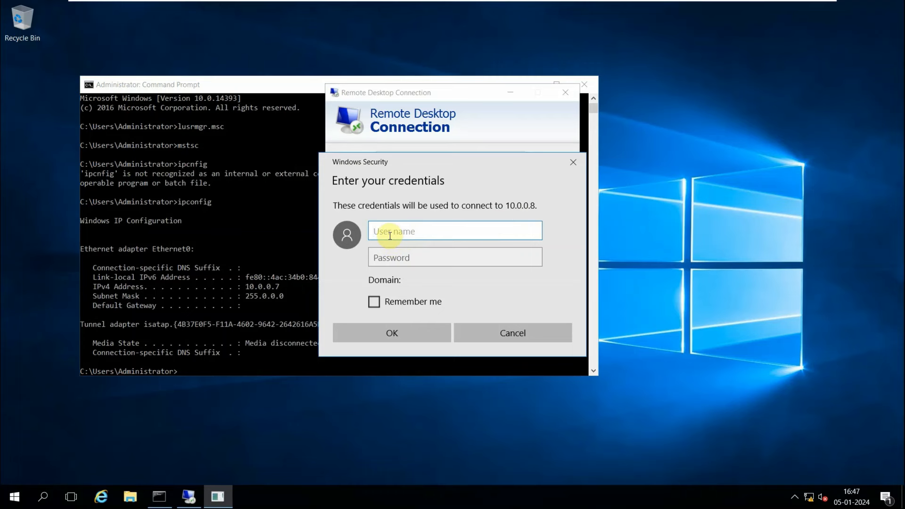
Enter neer as the user name in the credentials prompt and return to the Command Prompt.
type("neer")
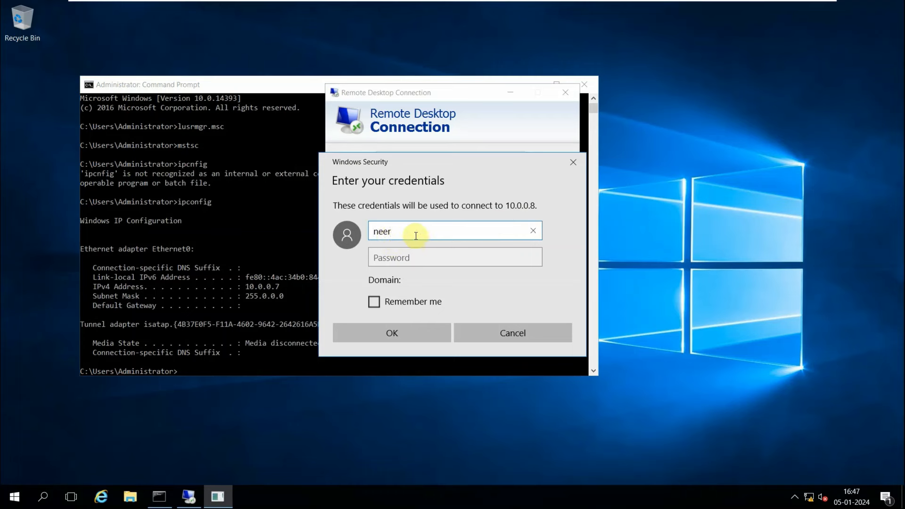
left_click(188, 496)
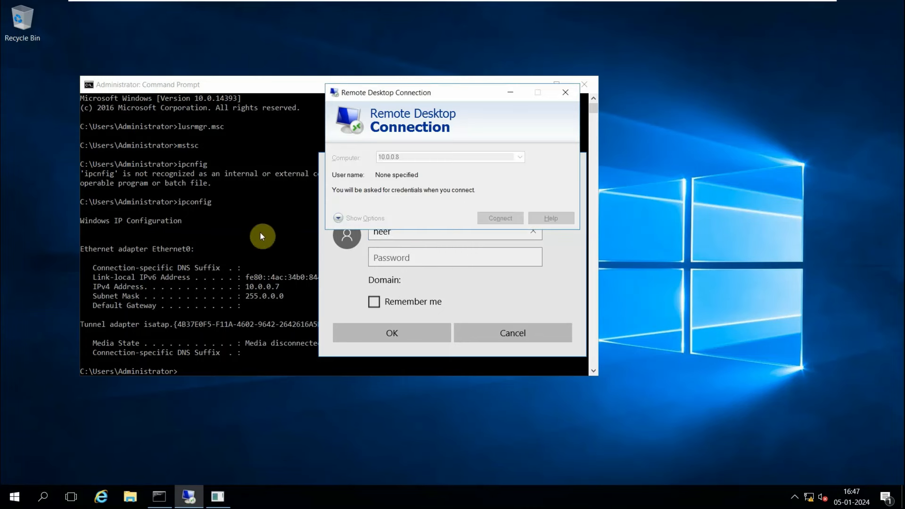
left_click(221, 495)
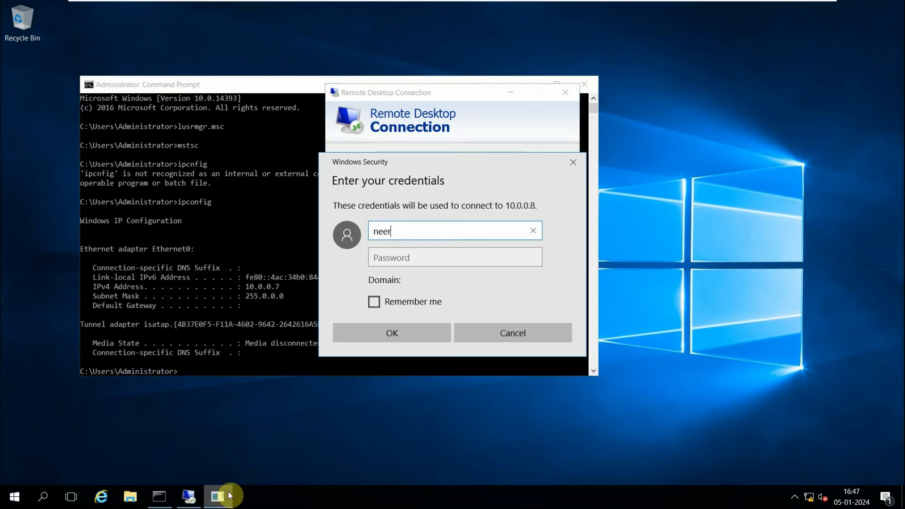
left_click(209, 255)
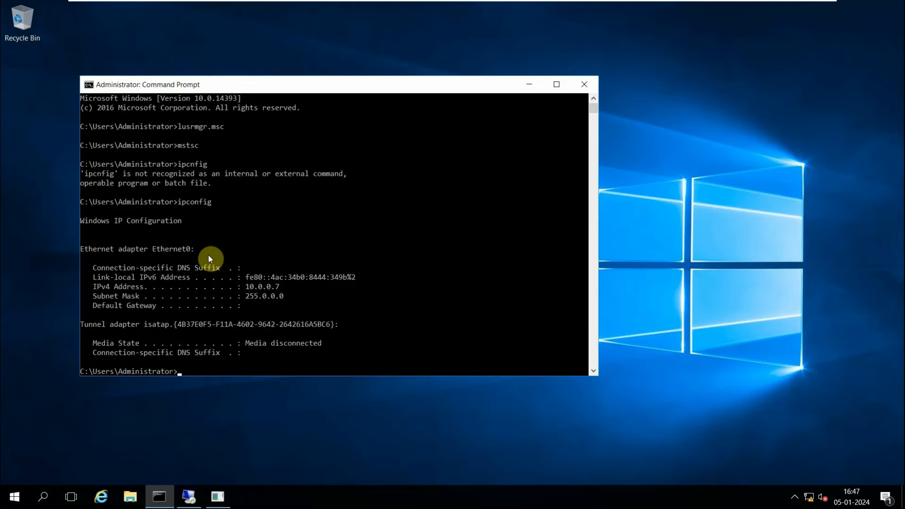
Rerun lusrmgr.msc from the command history to reopen Local Users and Groups.
key("Up")
key("Up")
key("Up")
key("Up")
key("Return")
double_click(246, 125)
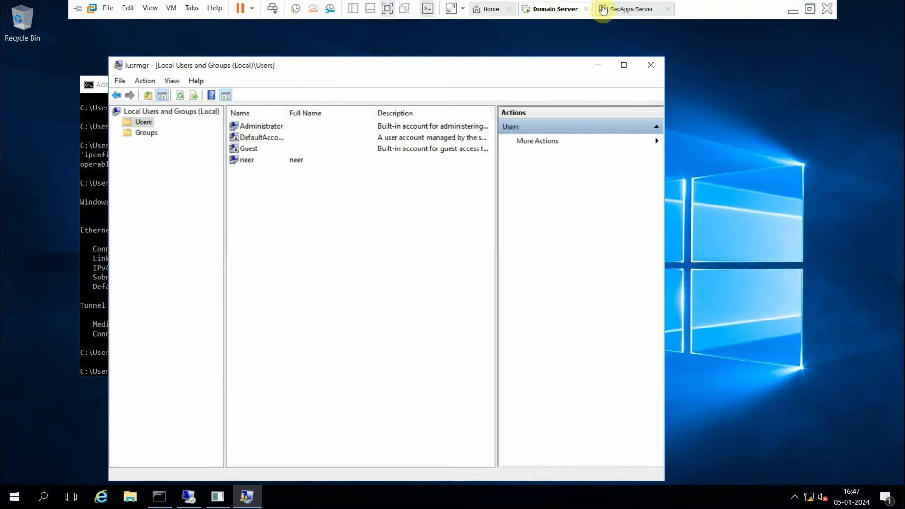
Switch to the SecApps Server VM and sign in with the Administrator account password.
left_click(627, 10)
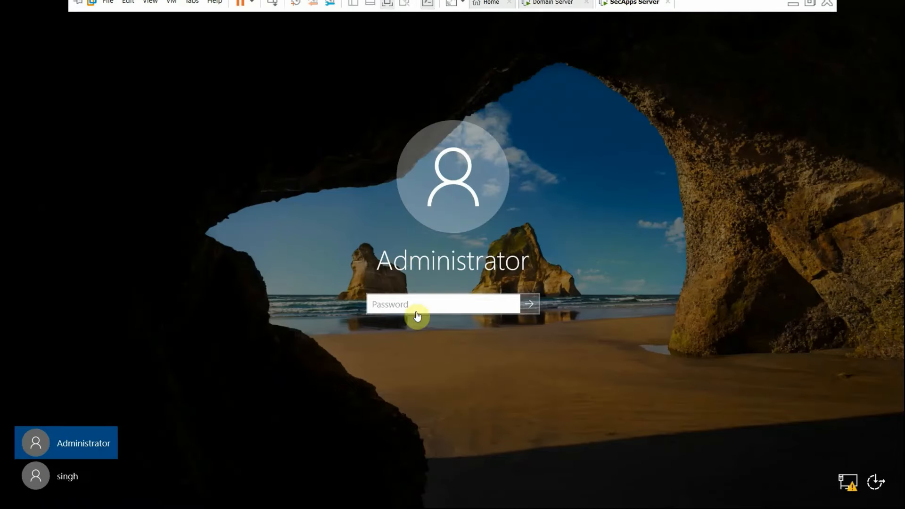
type("*********")
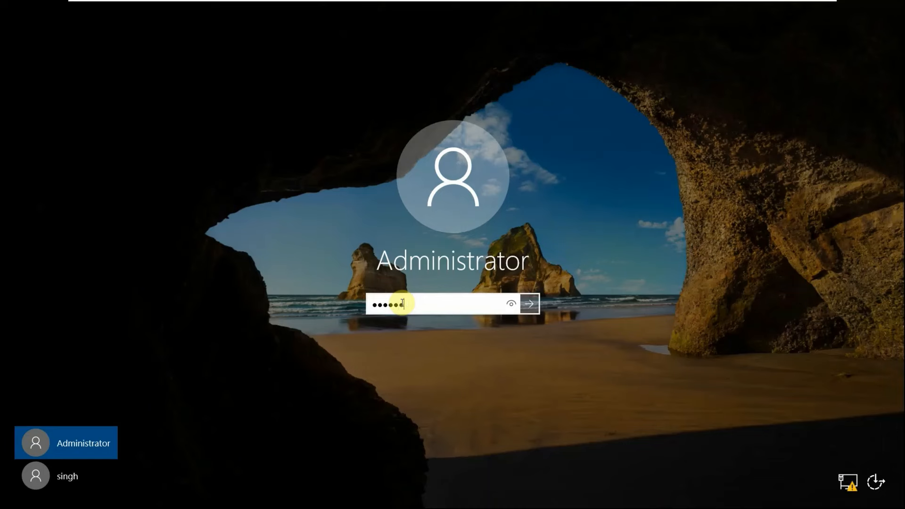
type("**")
key("Return")
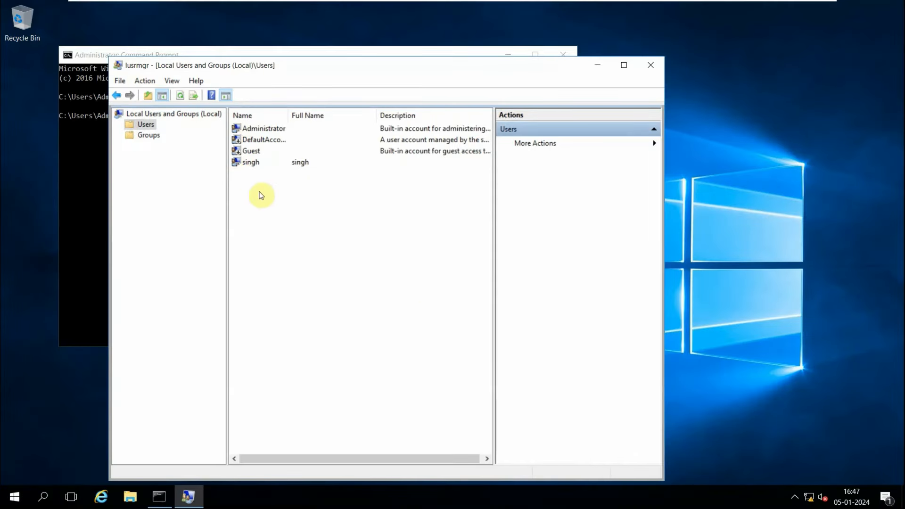
Return to the Domain Server and bring the Windows Security credentials prompt back to the front.
mouse_move(443, 3)
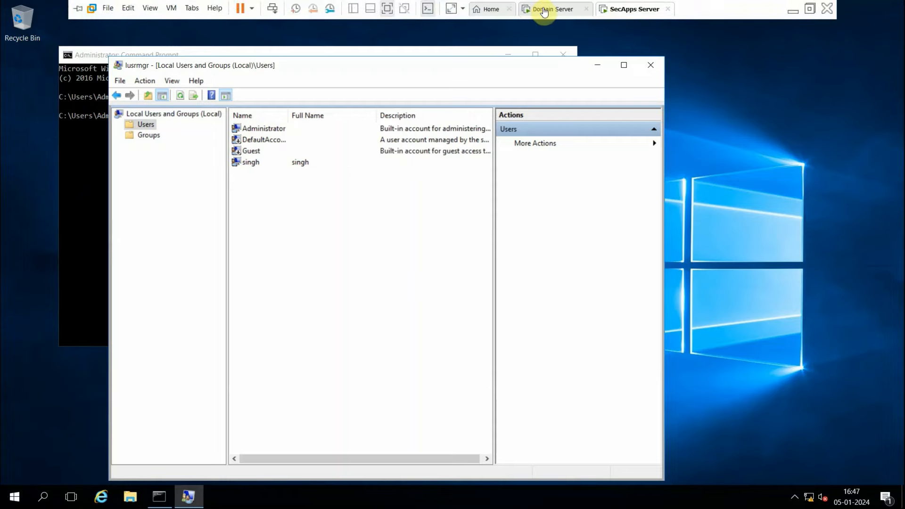
left_click(544, 10)
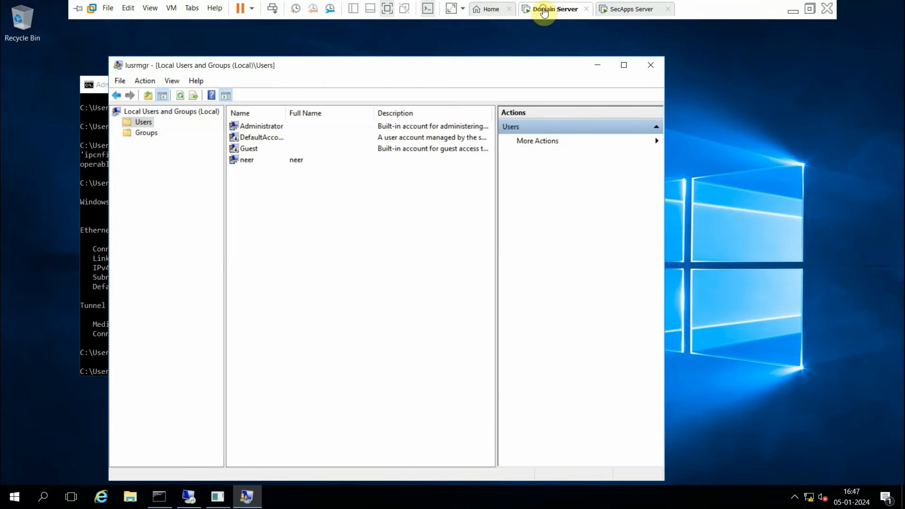
left_click(194, 503)
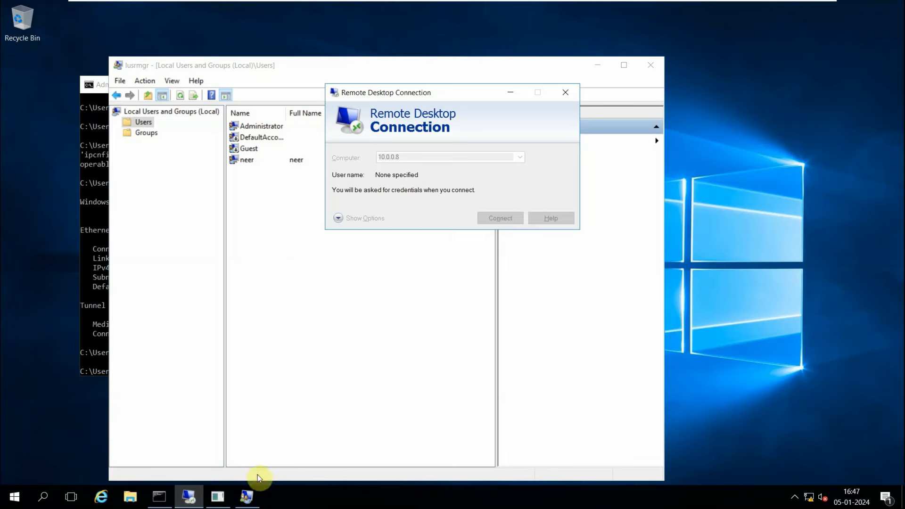
left_click(245, 494)
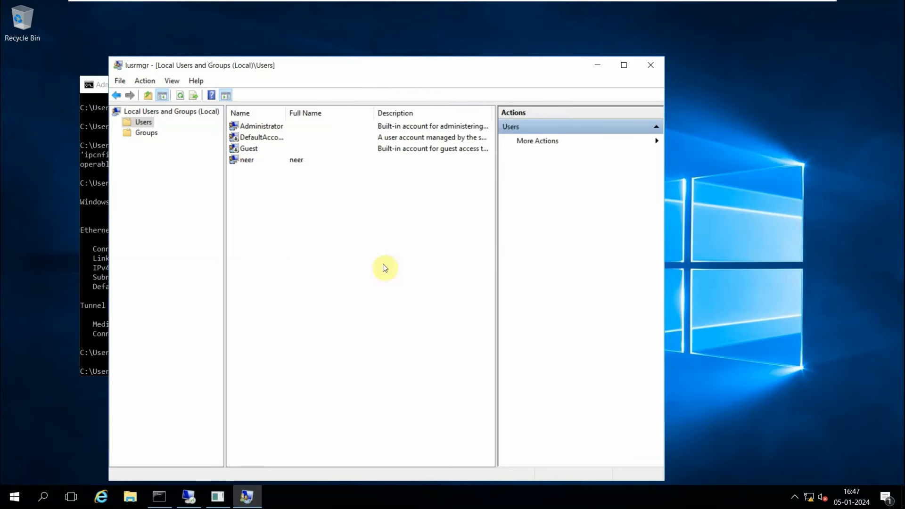
left_click(256, 503)
left_click(256, 505)
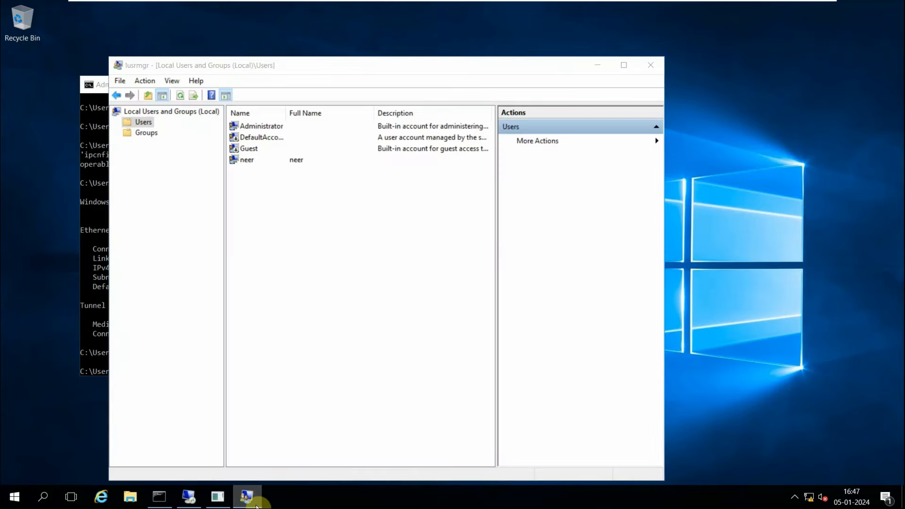
left_click(246, 497)
left_click(219, 495)
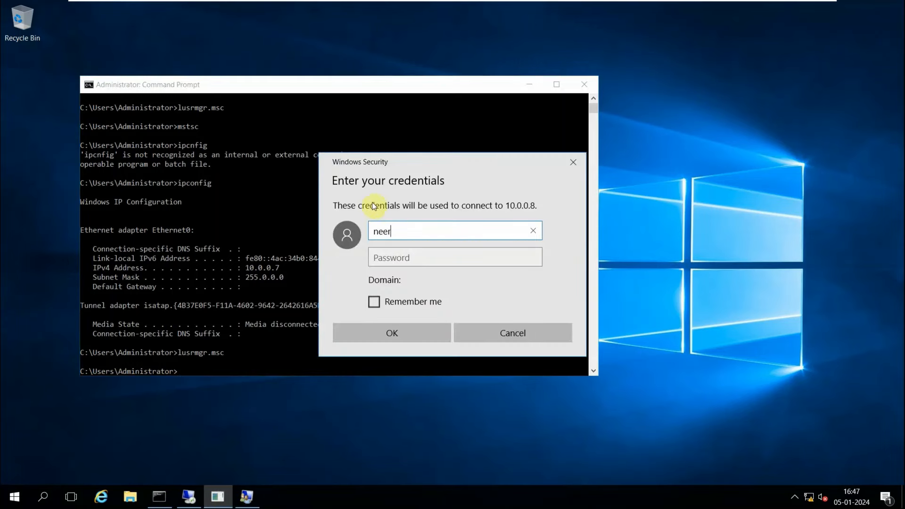
Enter the password for neer in the credentials prompt and submit it.
key("Tab")
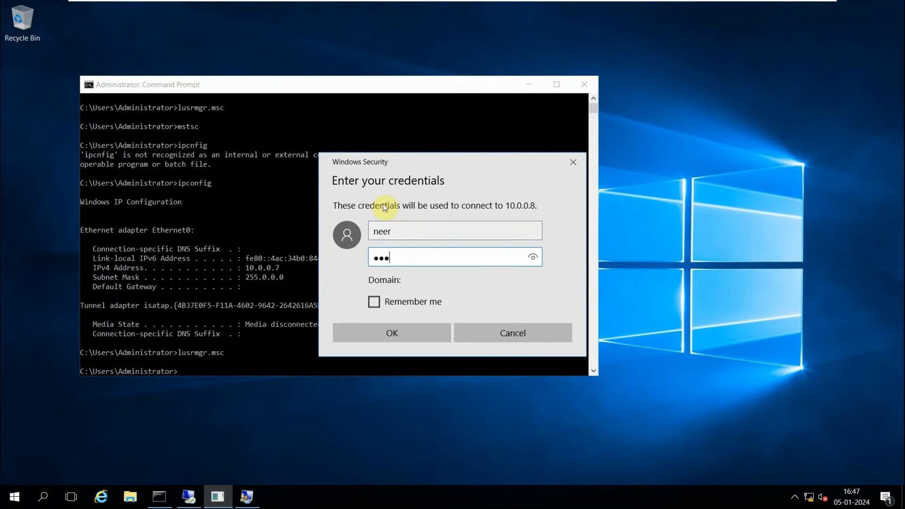
key("Return")
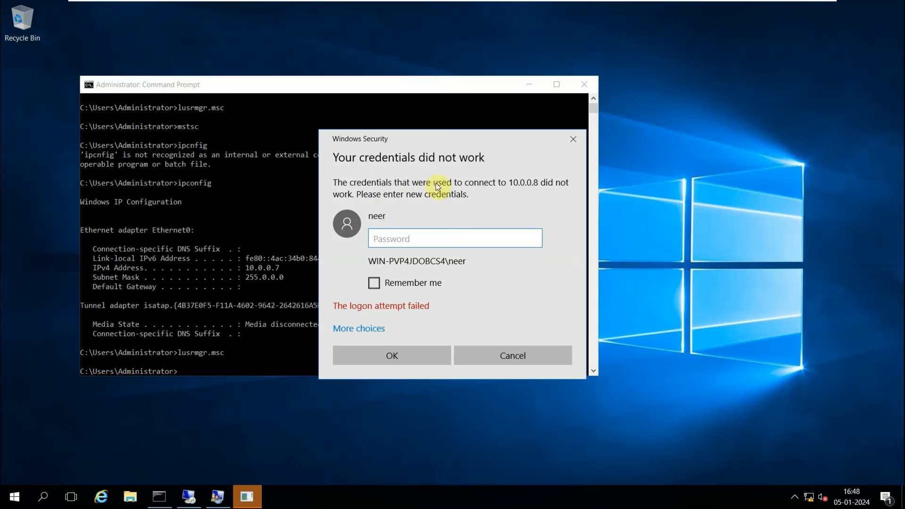
Choose to use a different account, enter user singh with its password and confirm.
left_click(357, 329)
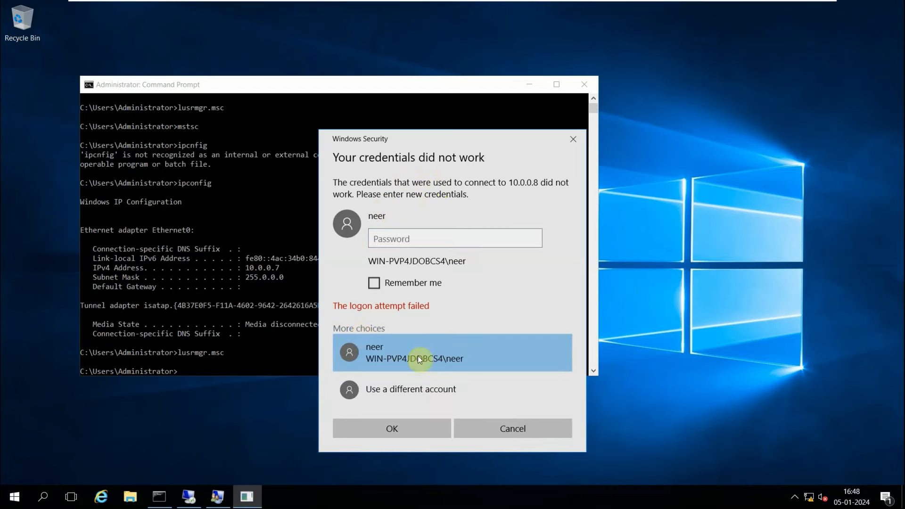
left_click(406, 389)
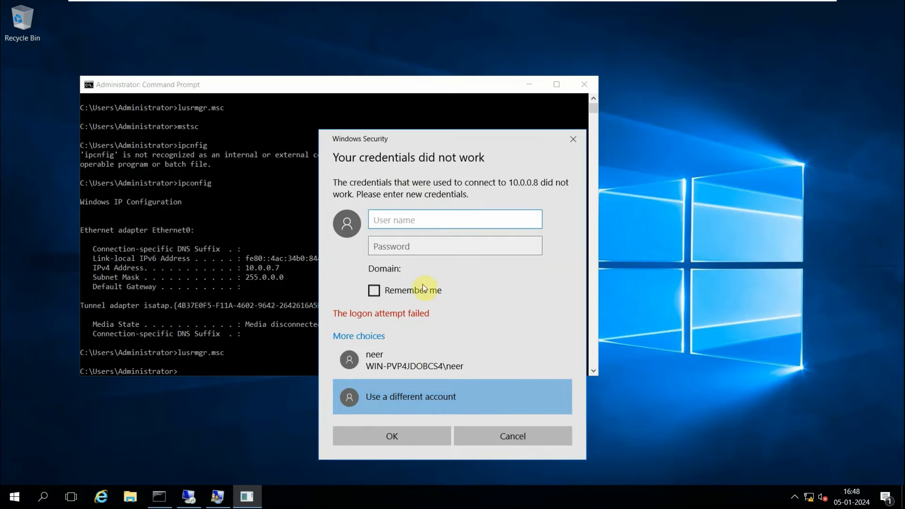
type("singh")
key("Tab")
type("*****")
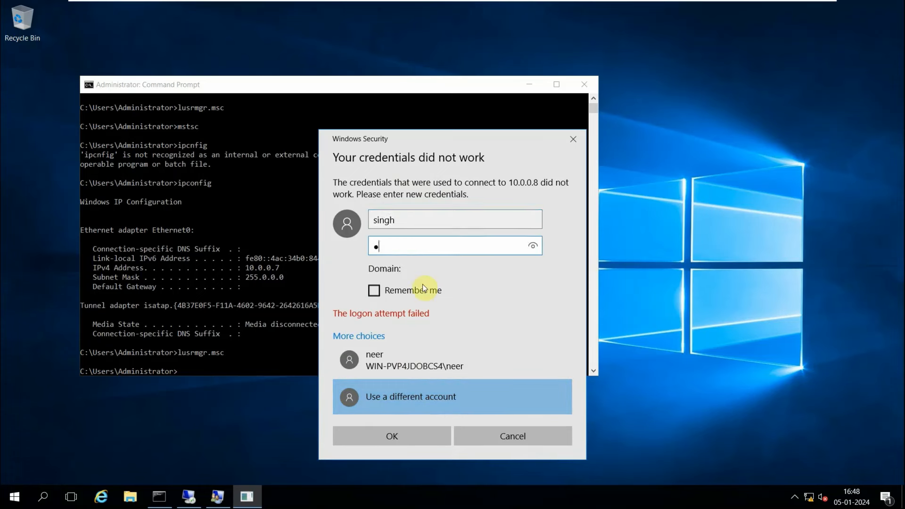
type("*****")
left_click(381, 442)
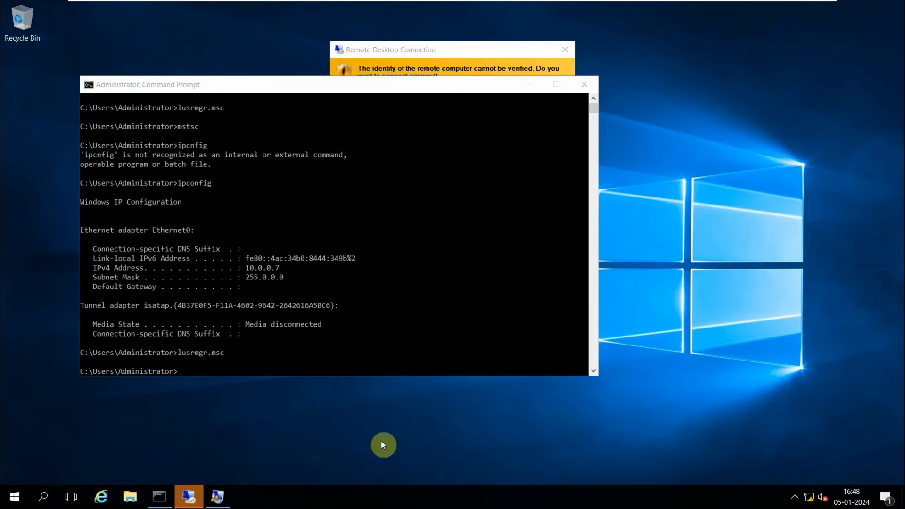
Try to connect to 10.0.0.8 by accepting the unverified identity warning, and dismiss the resulting error.
left_click(443, 47)
left_click(493, 258)
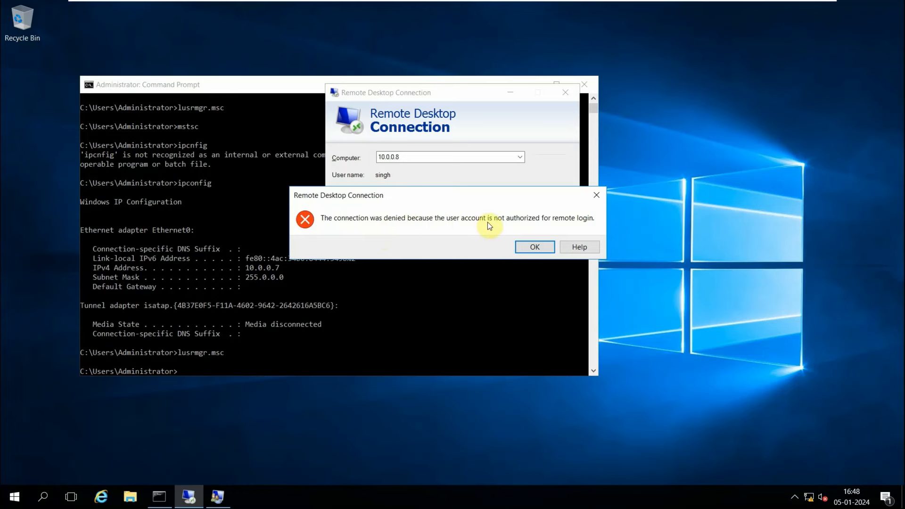
left_click(529, 243)
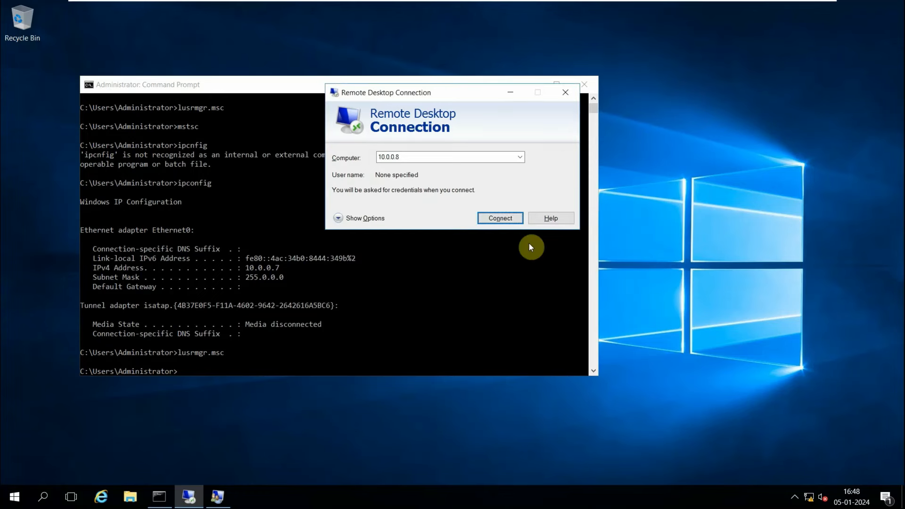
Switch to the SecApps Server VM and open the properties of local user singh.
mouse_move(546, 5)
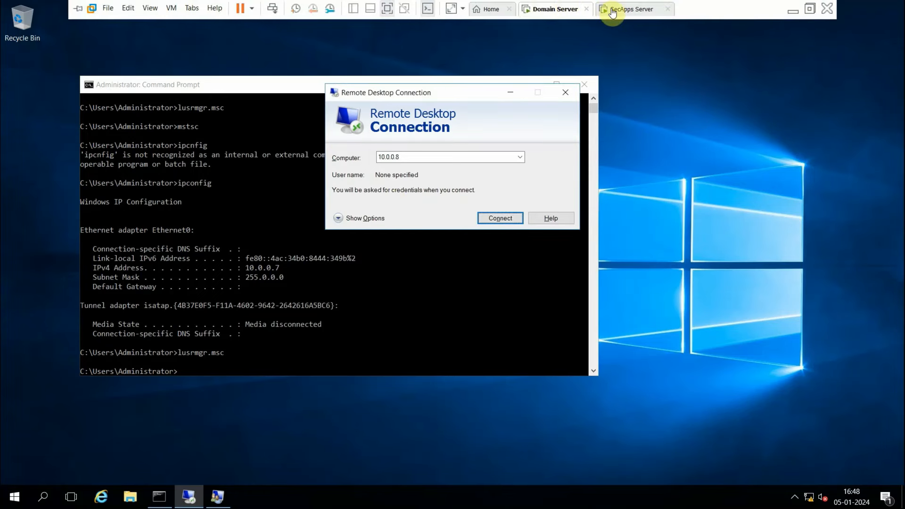
left_click(613, 6)
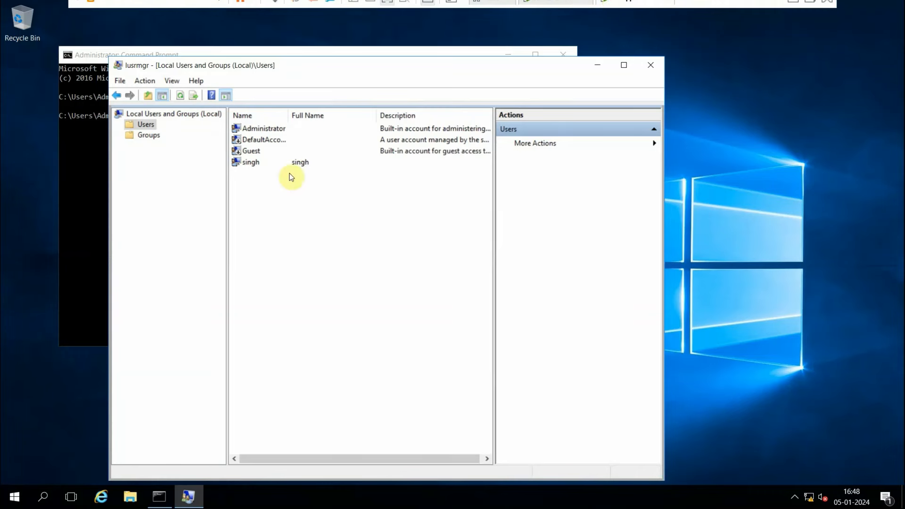
double_click(261, 165)
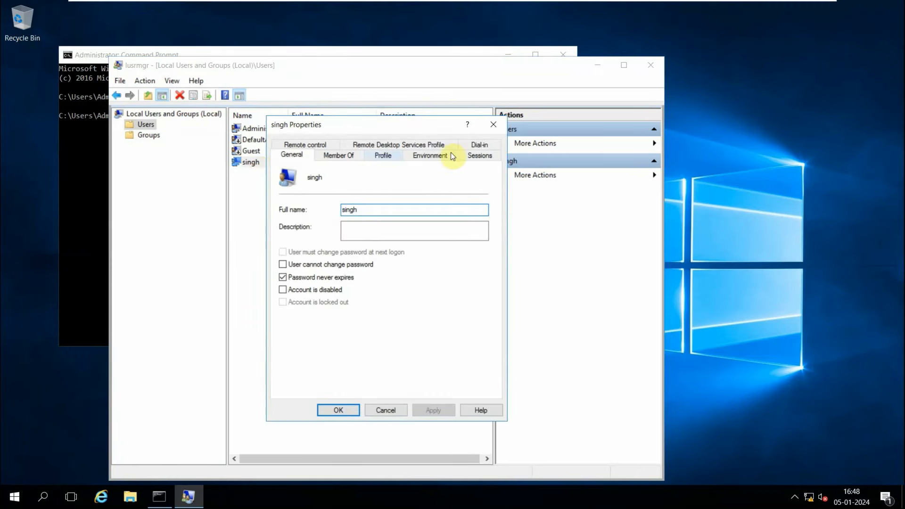
Add singh to the Remote Desktop Users group by searching the group list, then apply and close the properties.
left_click(342, 159)
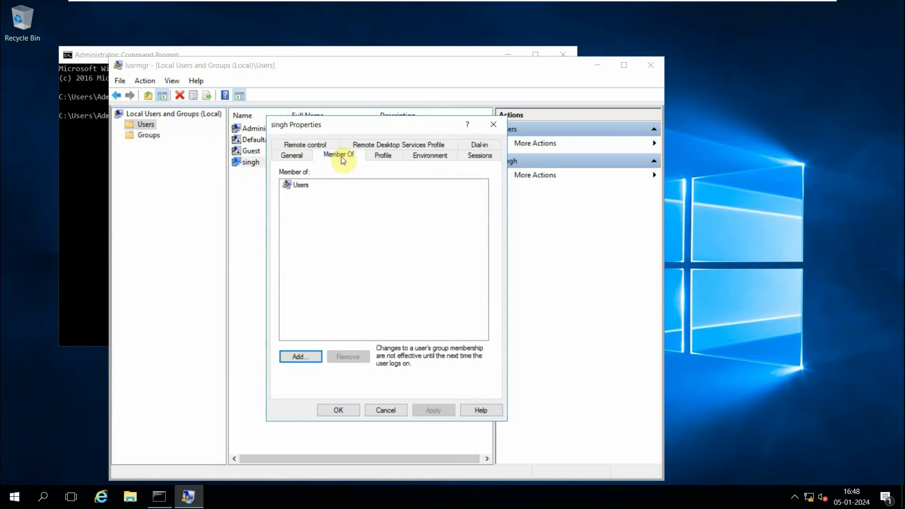
left_click(308, 357)
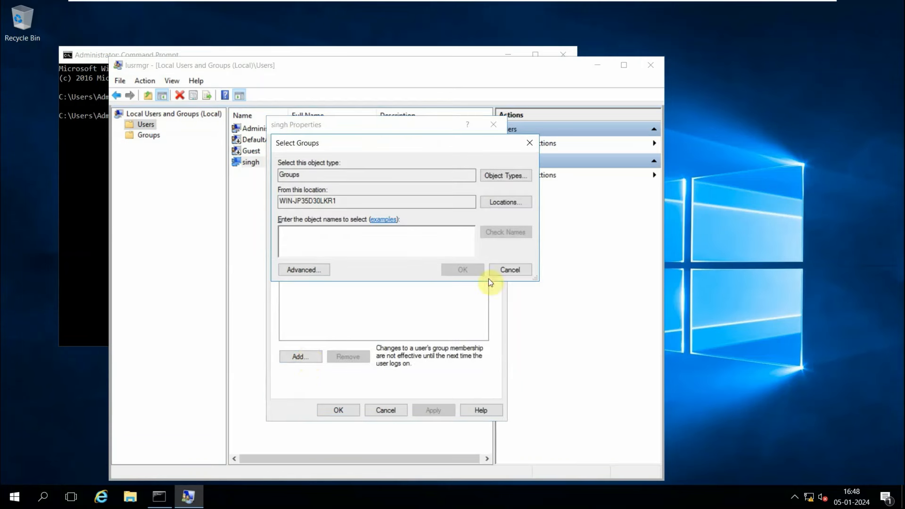
left_click(303, 268)
left_click(540, 261)
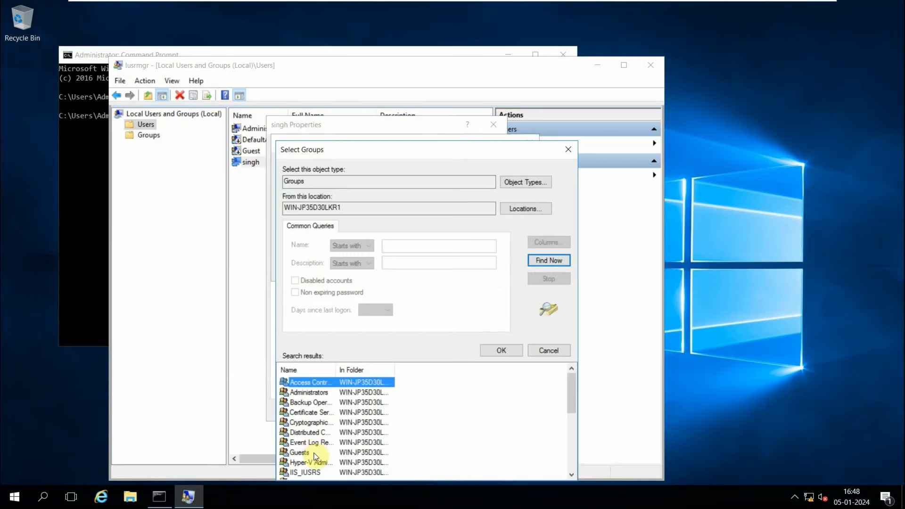
left_click_drag(379, 372, 386, 371)
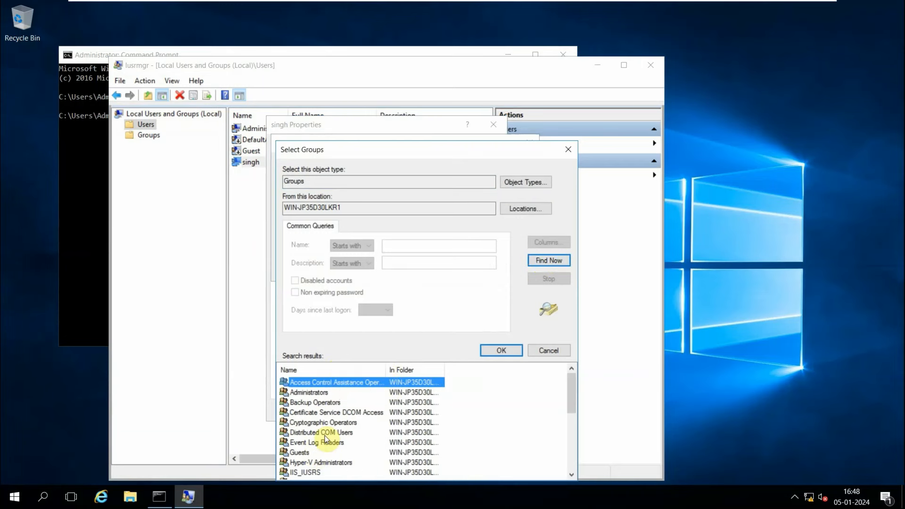
scroll(321, 431, "down", 5)
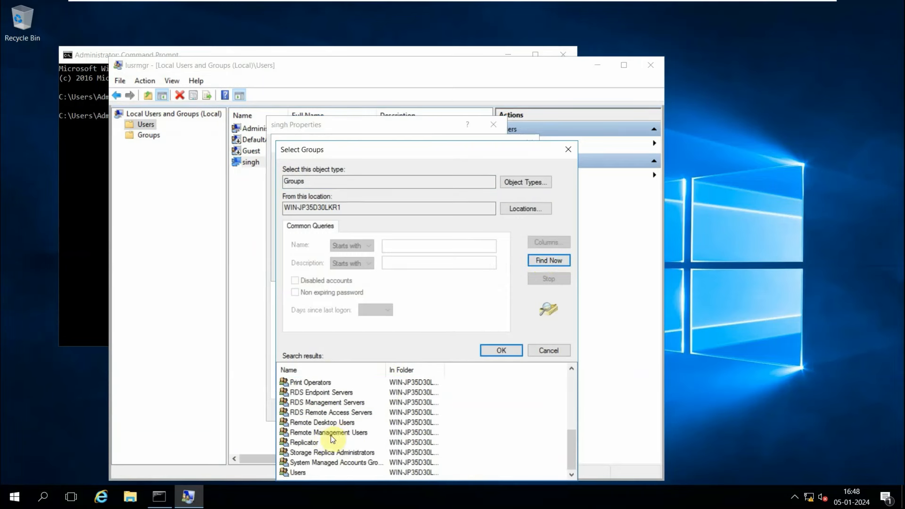
left_click(306, 425)
double_click(306, 425)
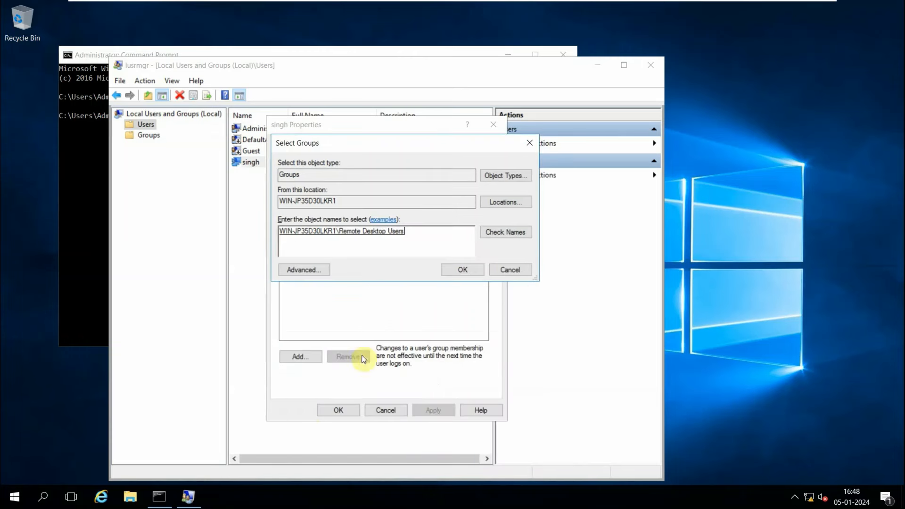
left_click(471, 272)
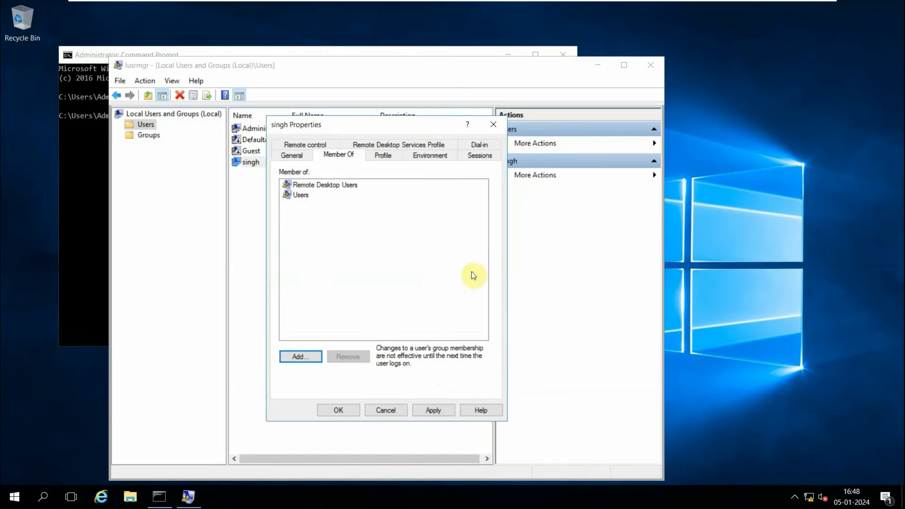
left_click(439, 411)
left_click(338, 410)
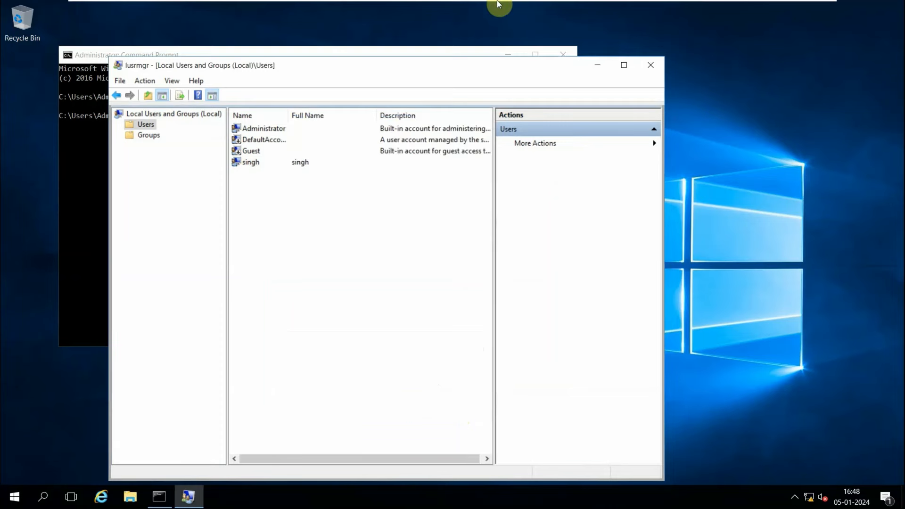
Return to the Domain Server and reconnect to 10.0.0.8, entering user name singh and its password.
mouse_move(495, 5)
left_click(566, 8)
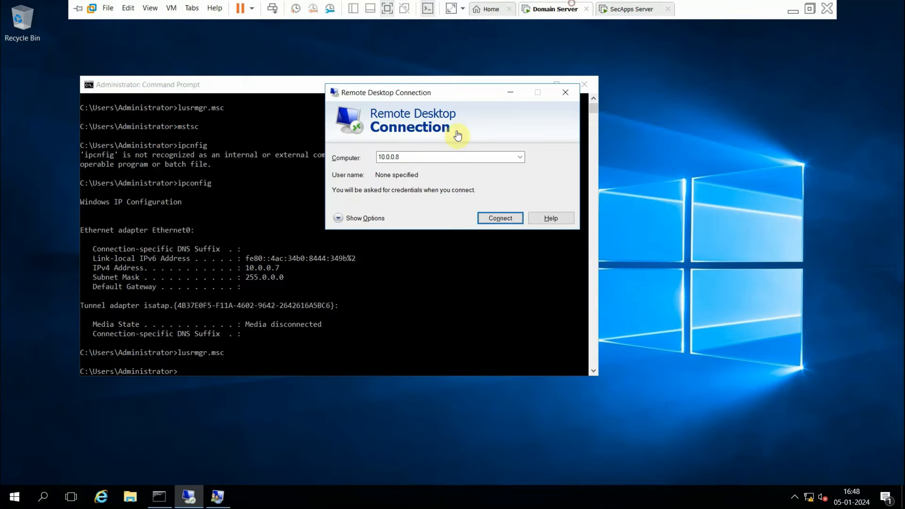
left_click(491, 220)
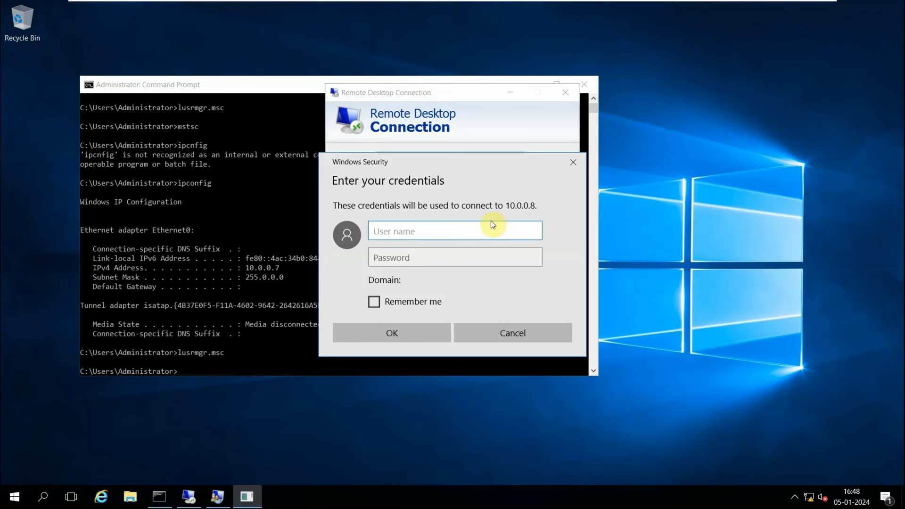
type("singh")
key("Tab")
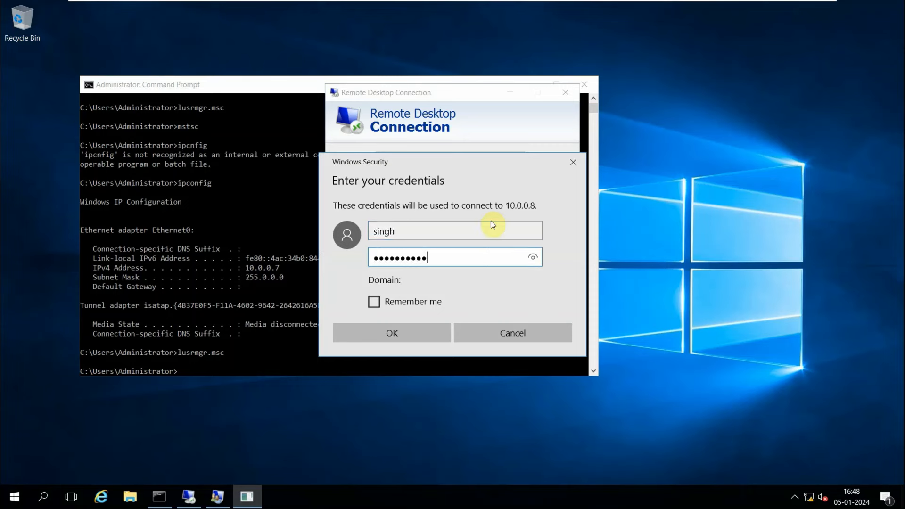
left_click(388, 339)
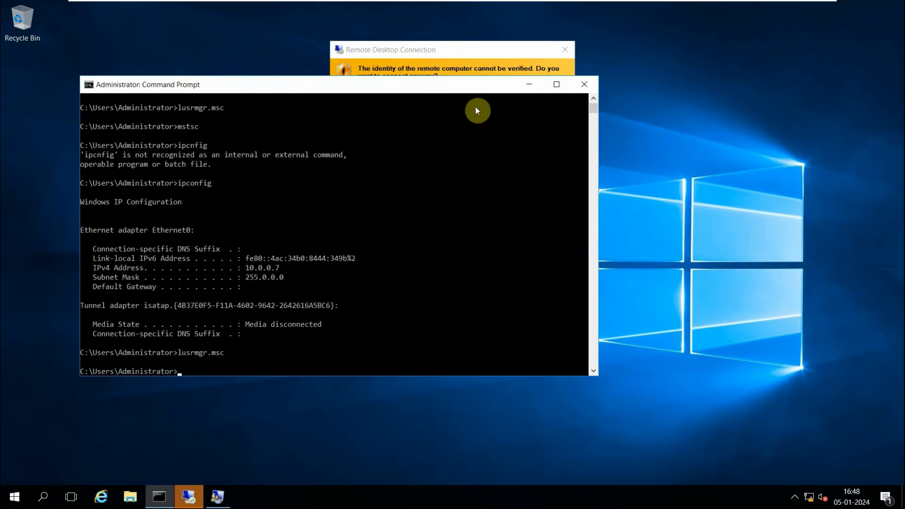
Accept the remote computer's identity warning to open the Remote Desktop session.
left_click(484, 258)
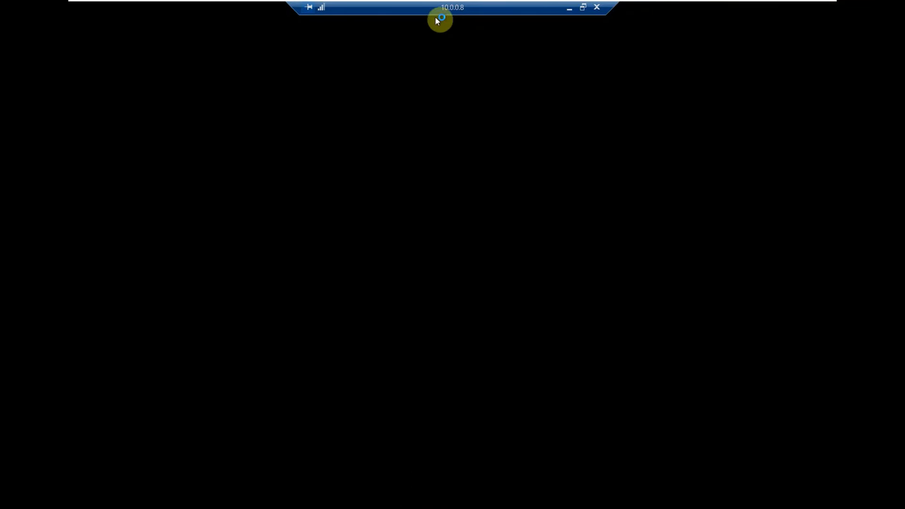
left_click_drag(466, 8, 508, 15)
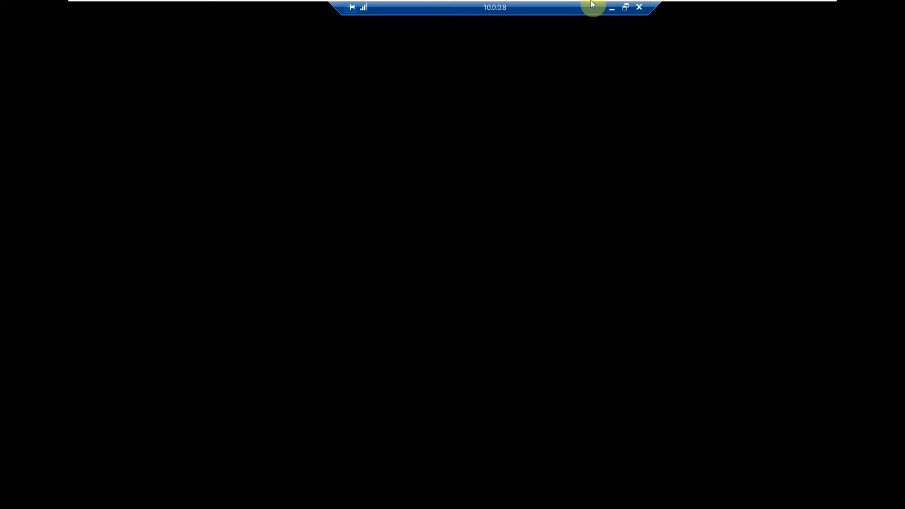
mouse_move(587, 2)
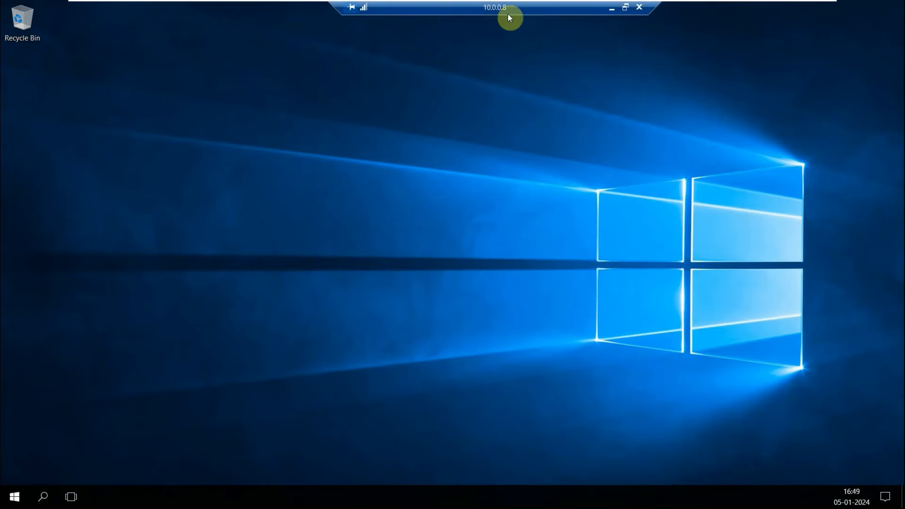
In the remote session, open a Command Prompt, run lusrmgr.msc and open the Users folder.
left_click(44, 501)
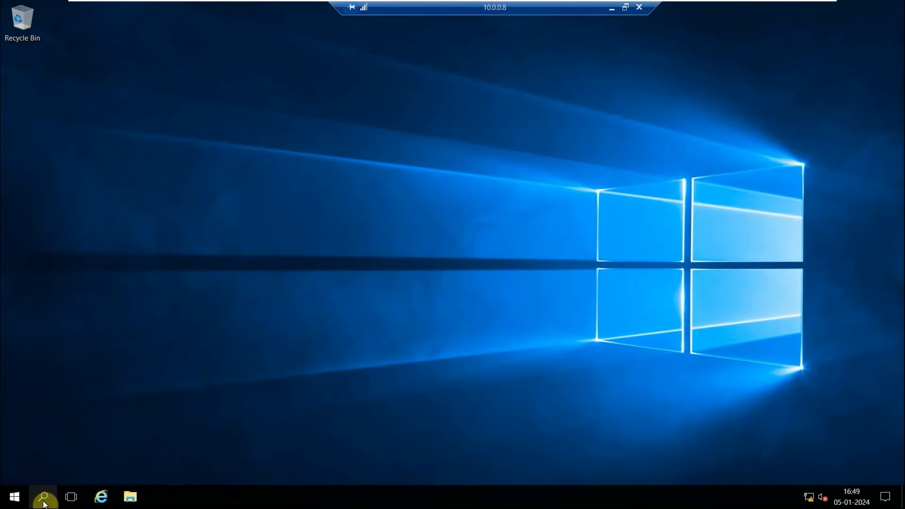
type("cmd")
key("Return")
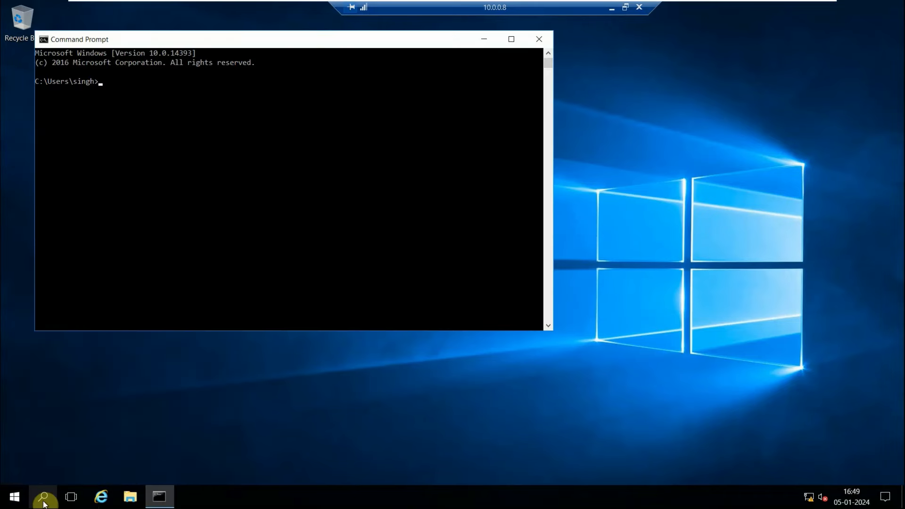
type("lusrmgr.msc")
key("Return")
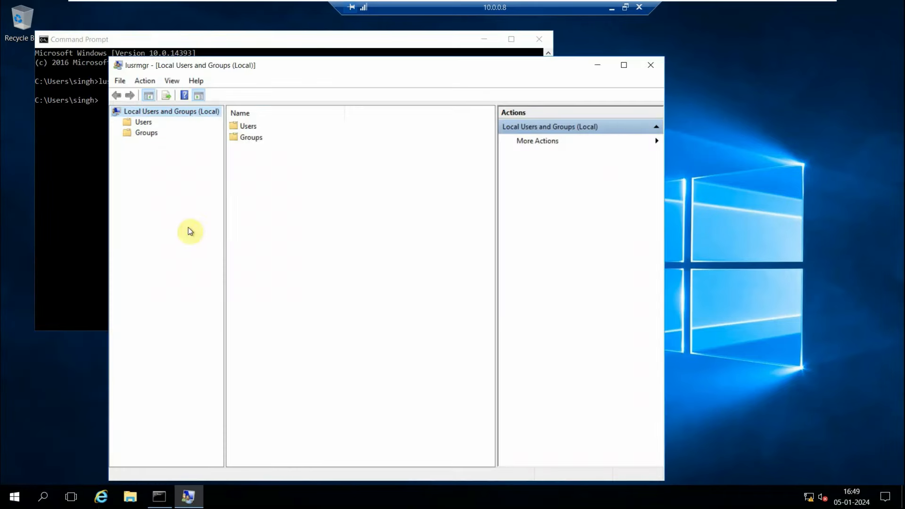
double_click(249, 129)
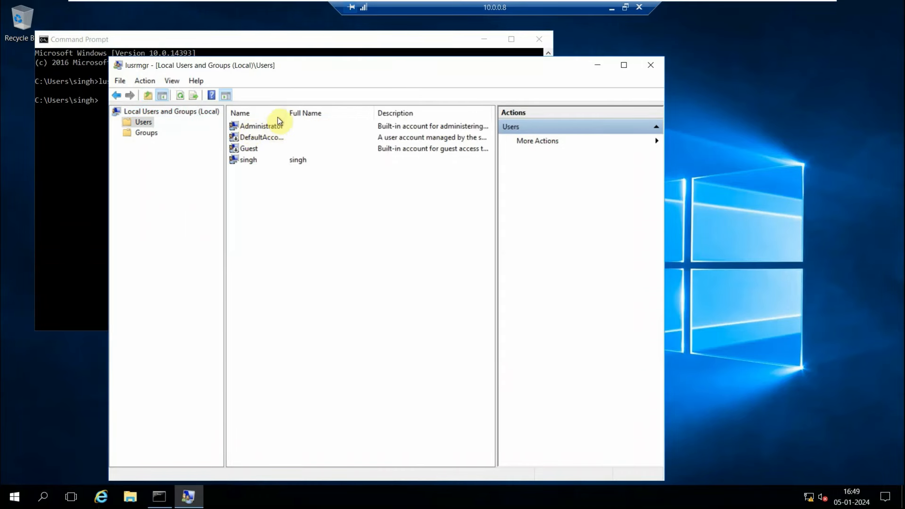
left_click_drag(285, 114, 344, 113)
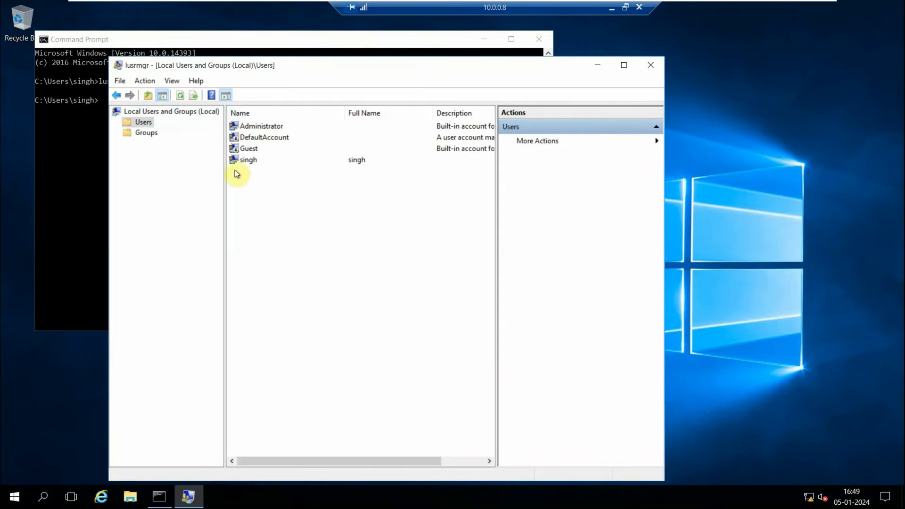
Minimize the remote session to compare with the Domain Server's local users, then restore the session.
left_click(613, 9)
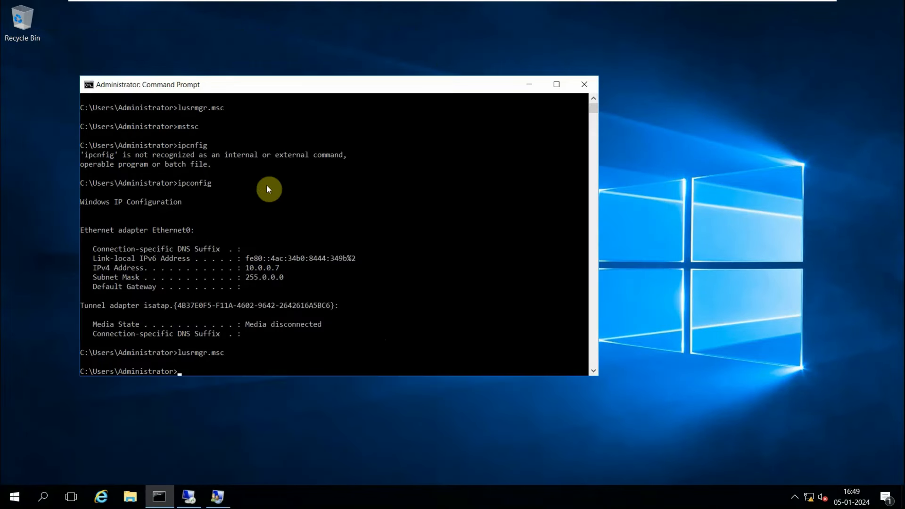
left_click(225, 497)
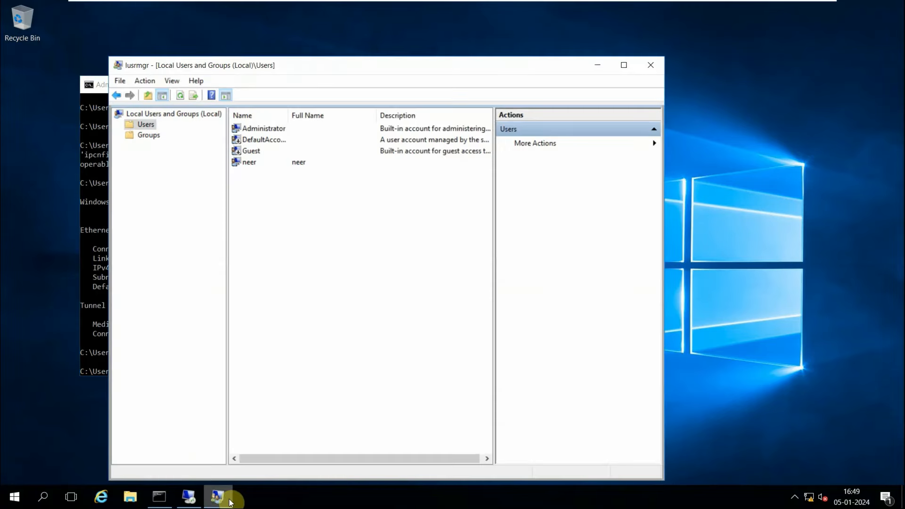
left_click(188, 496)
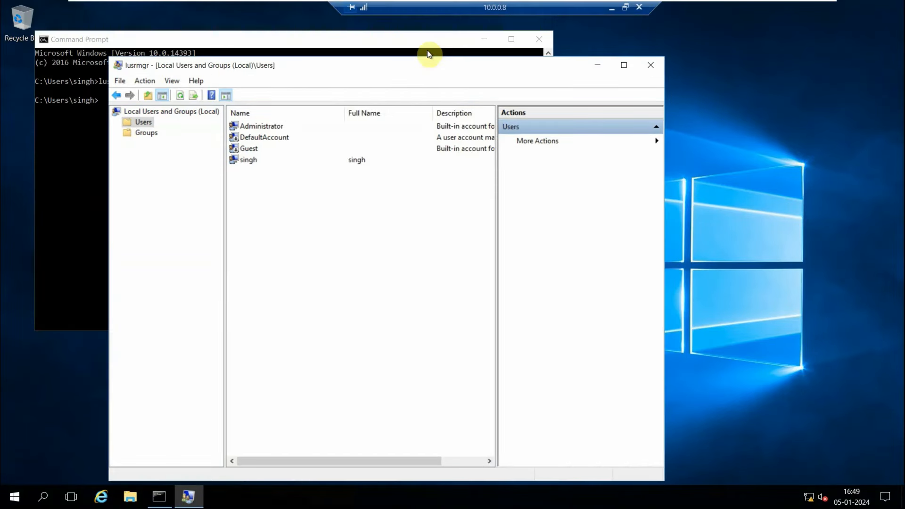
Run whoami in the remote session's Command Prompt to check the signed-in account.
left_click(93, 159)
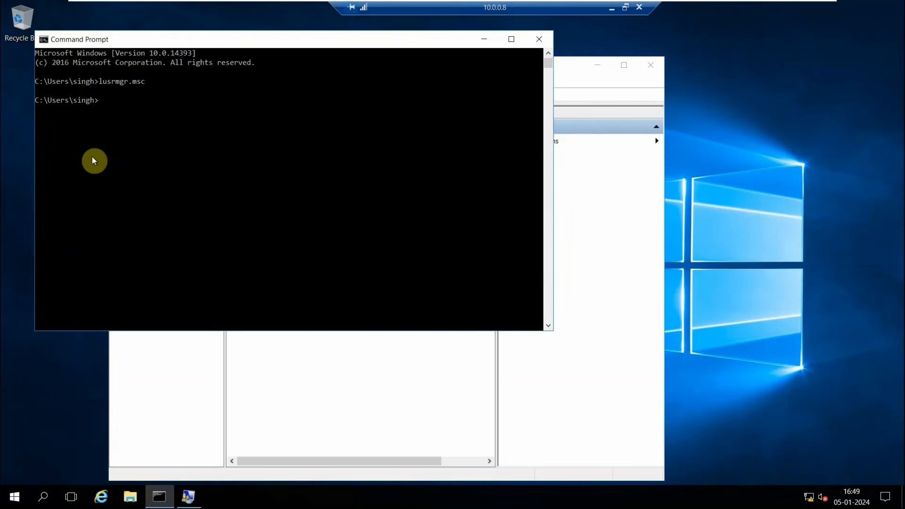
type("whoami")
key("Return")
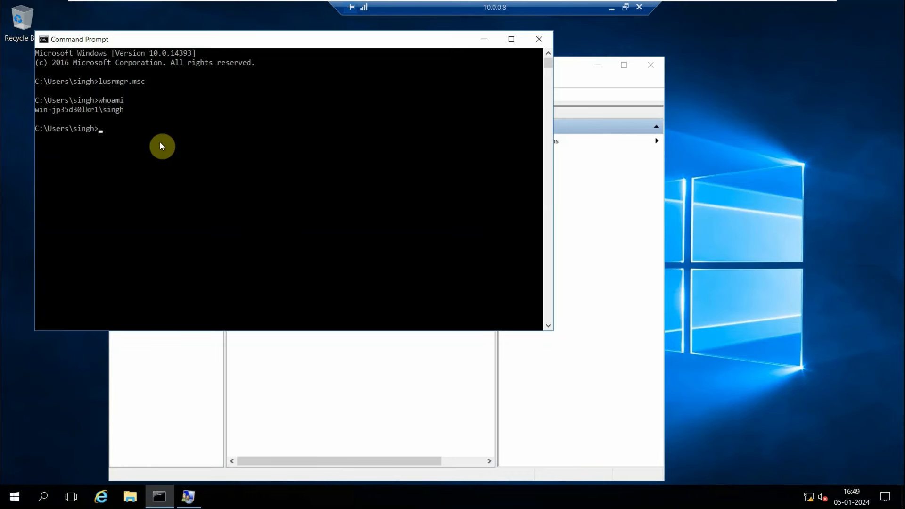
Close the Remote Desktop session to 10.0.0.8.
left_click(486, 39)
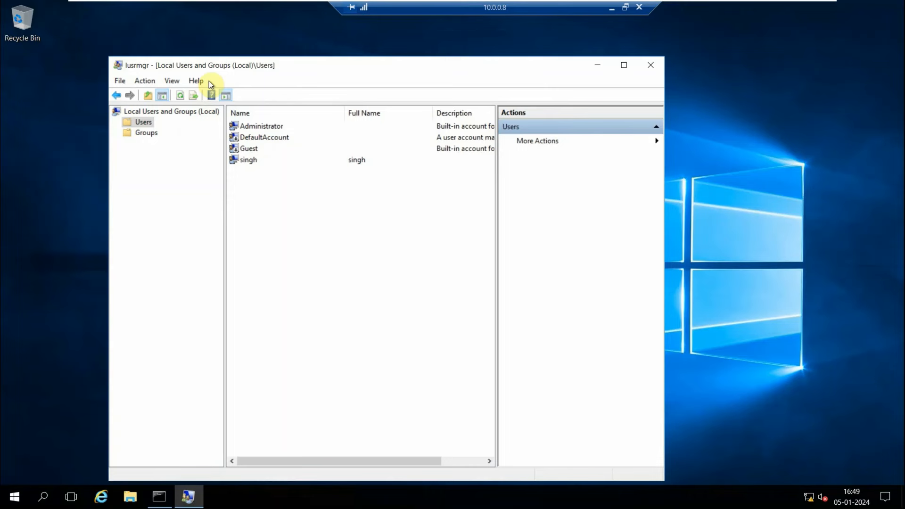
left_click(639, 11)
key("Escape")
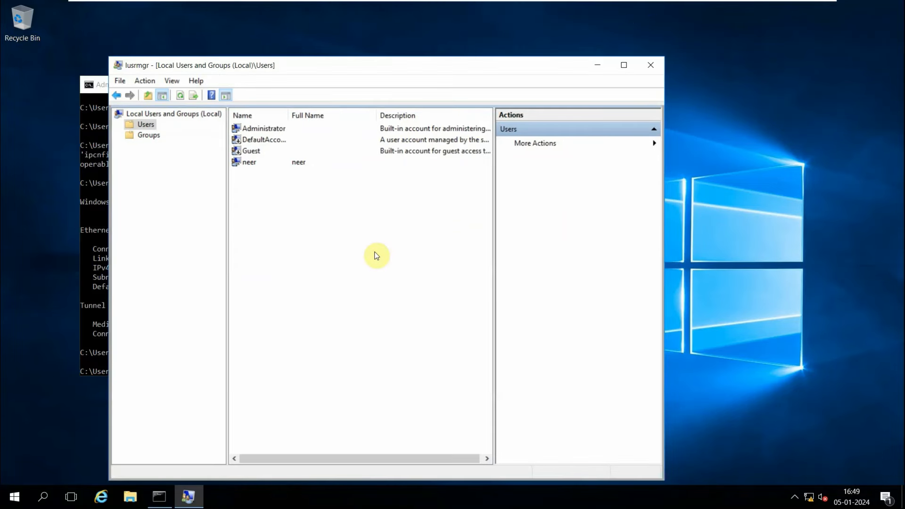
Close Local Users and Groups on the Domain Server and switch to the SecApps Server VM.
left_click(651, 65)
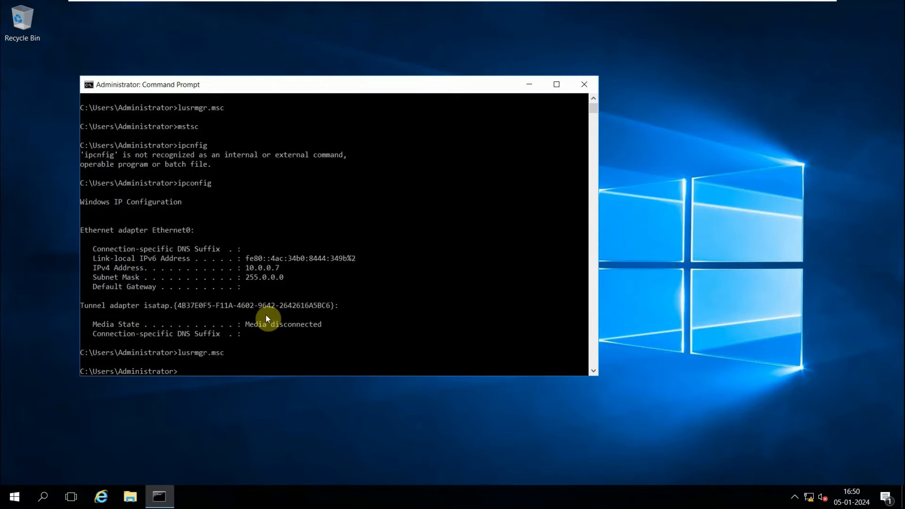
mouse_move(434, 3)
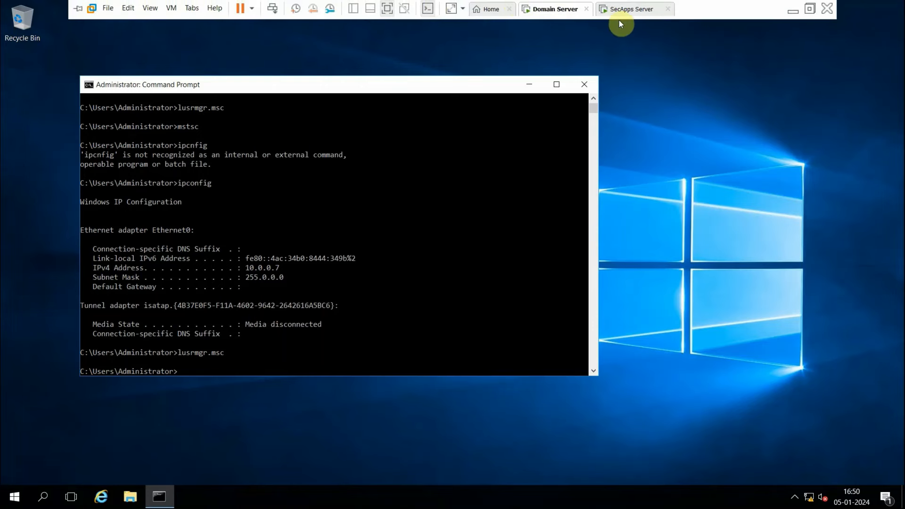
left_click(623, 17)
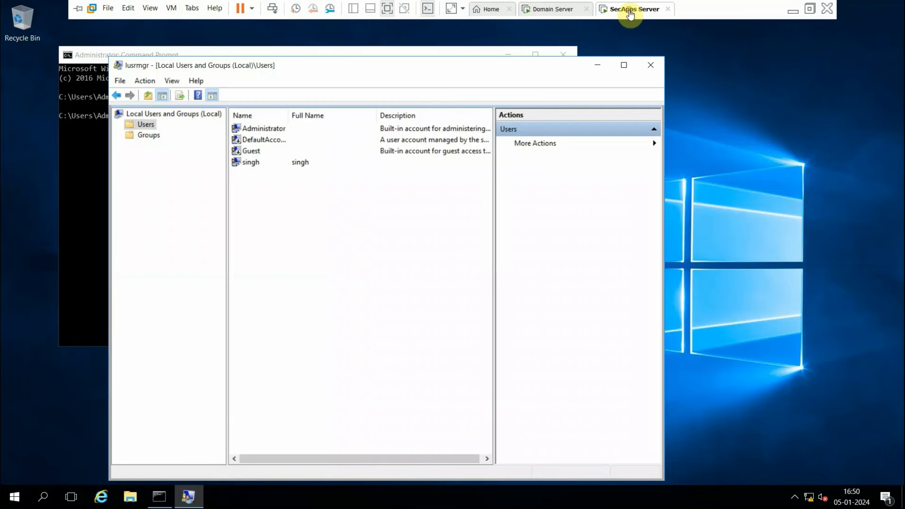
Switch to the Domain Server VM and close its Command Prompt window.
left_click(556, 16)
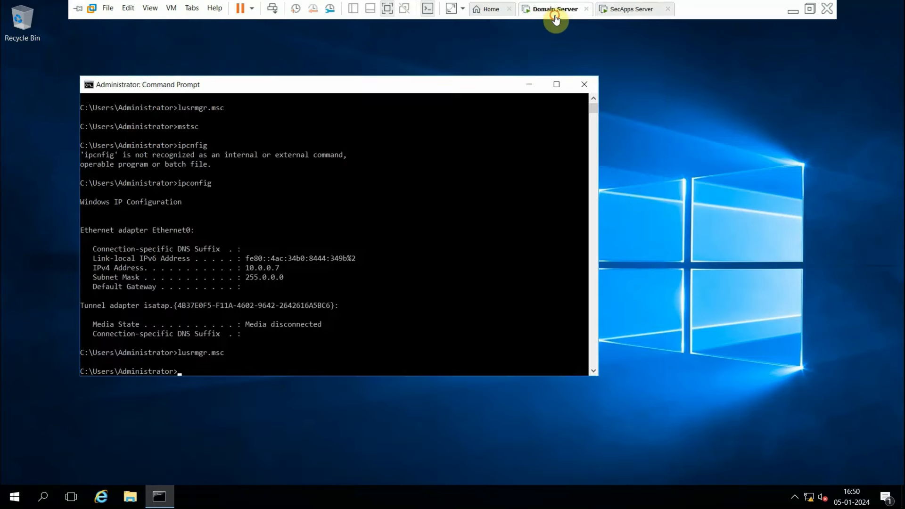
left_click(584, 84)
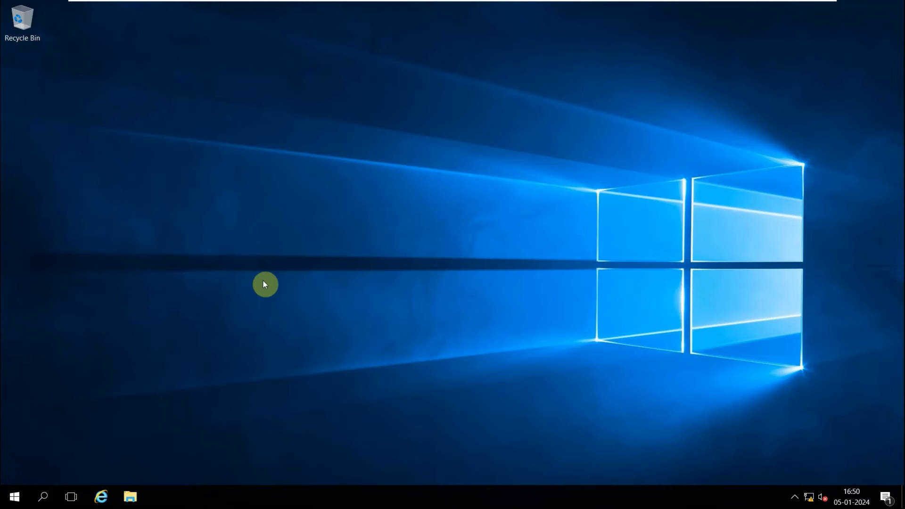
mouse_move(398, 3)
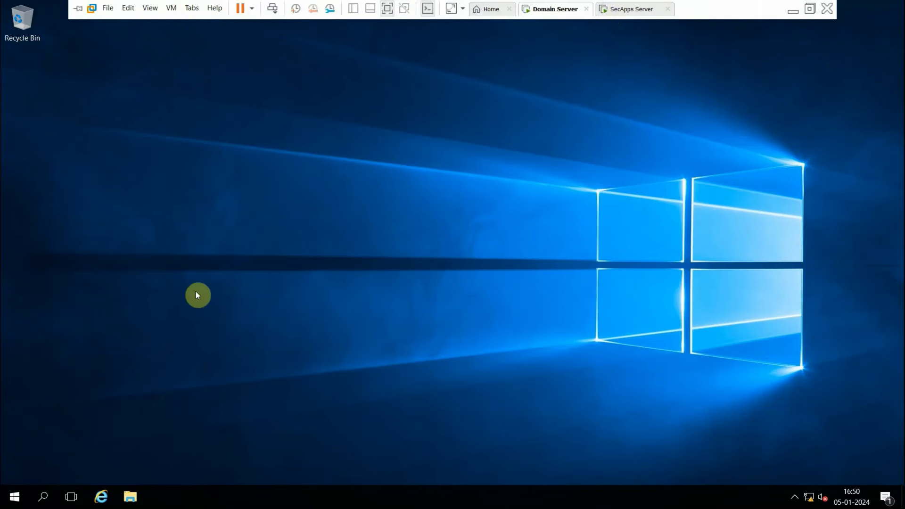
left_click(12, 498)
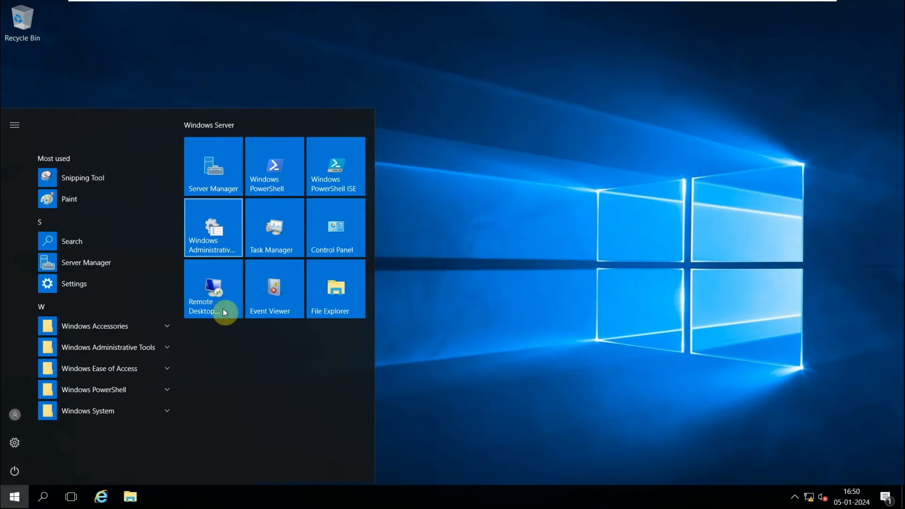
left_click(489, 236)
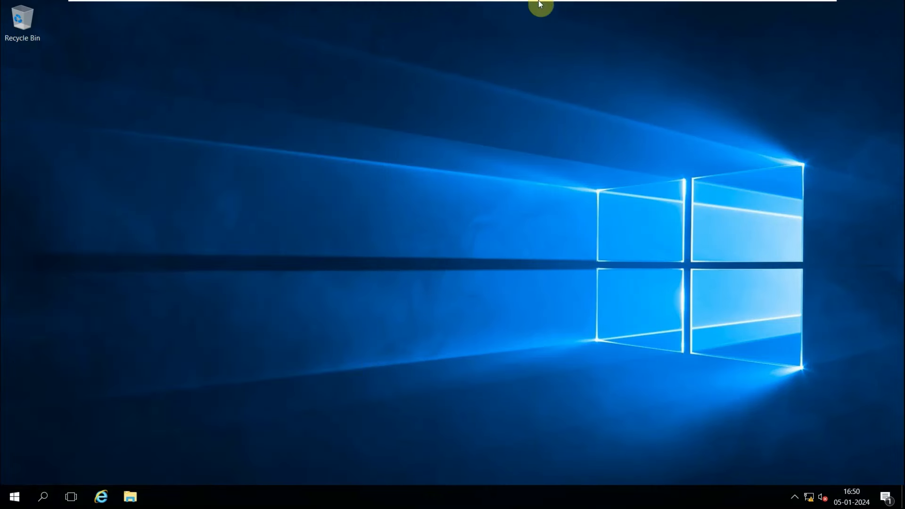
mouse_move(540, 3)
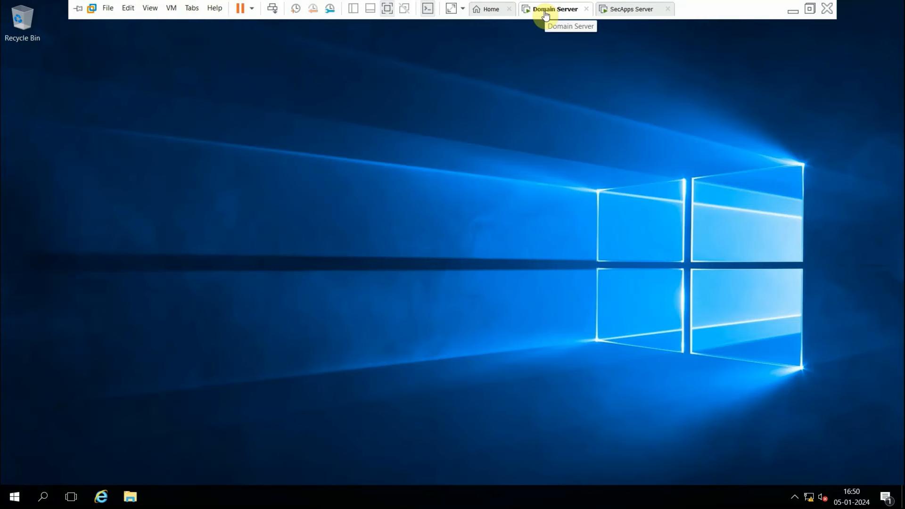
Open the Domain Server VM's settings to check its network adapter configuration, then close the dialog.
right_click(544, 12)
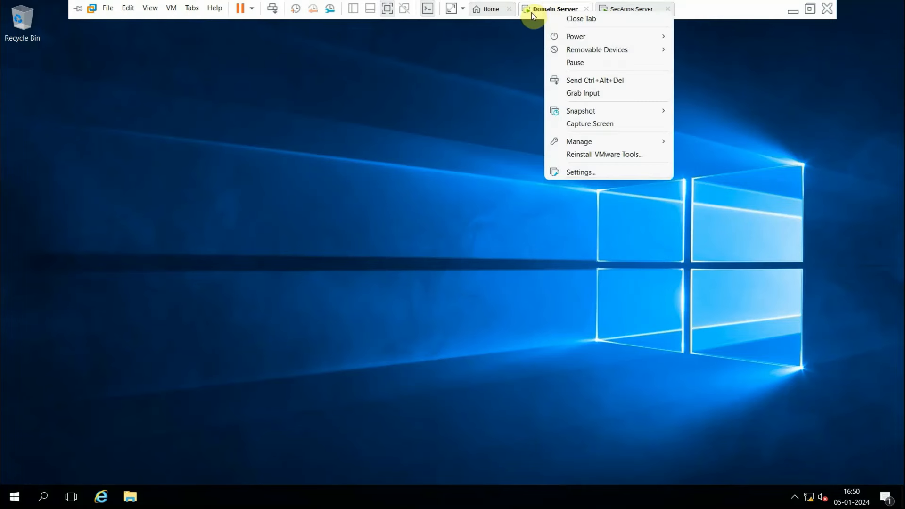
right_click(530, 12)
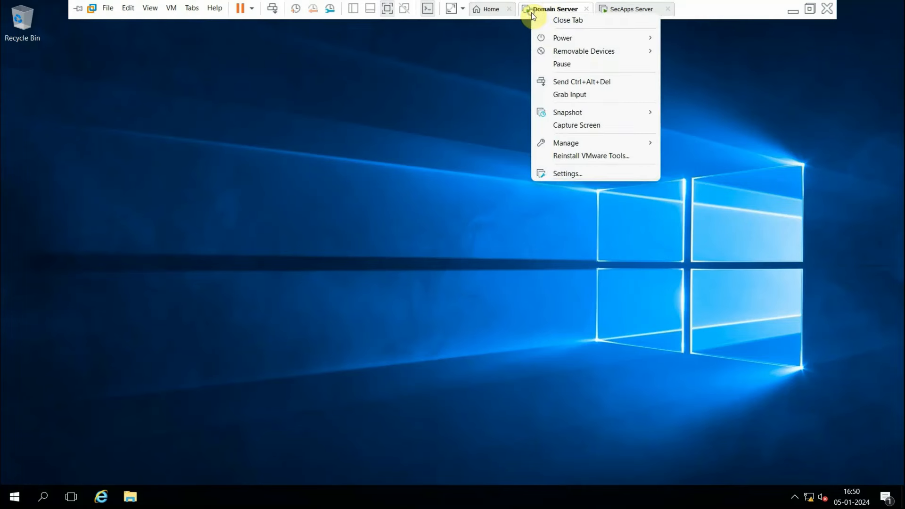
left_click(560, 173)
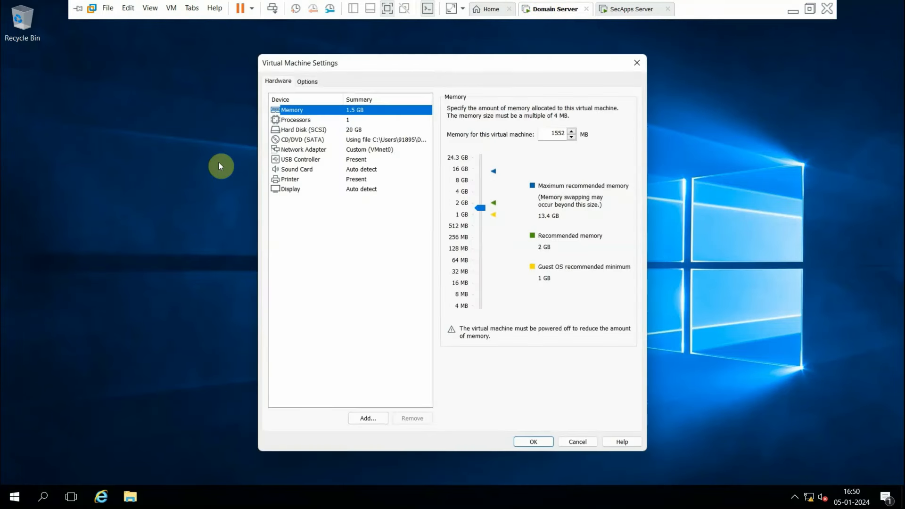
left_click(304, 149)
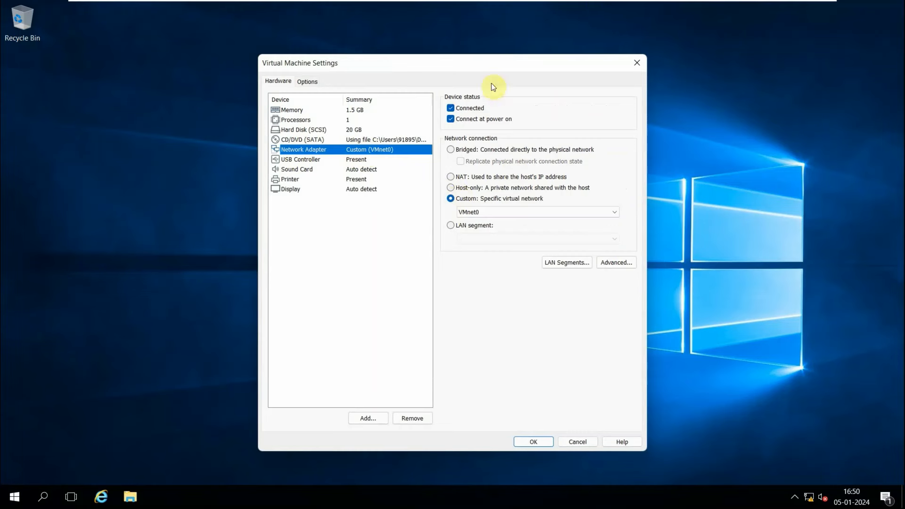
left_click(639, 63)
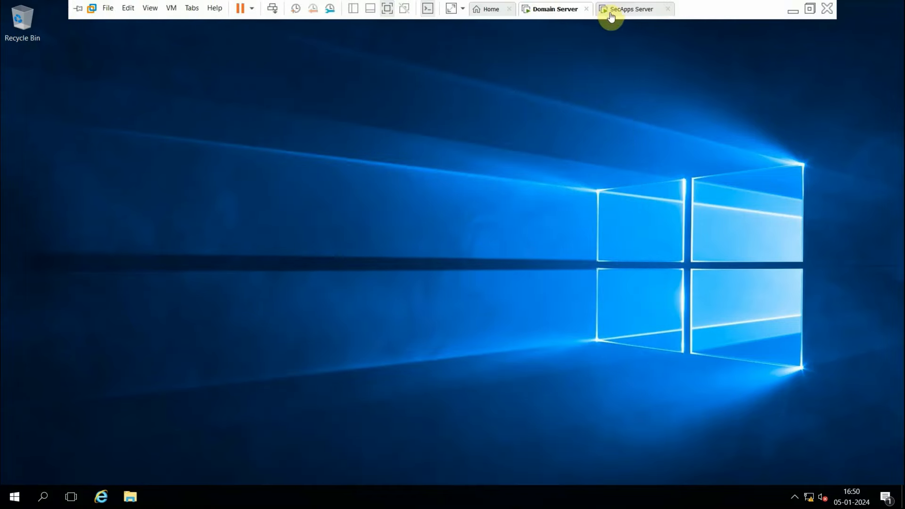
Switch to the SecApps Server VM and check its network adapter settings before closing the dialog.
left_click(607, 9)
left_click(608, 11)
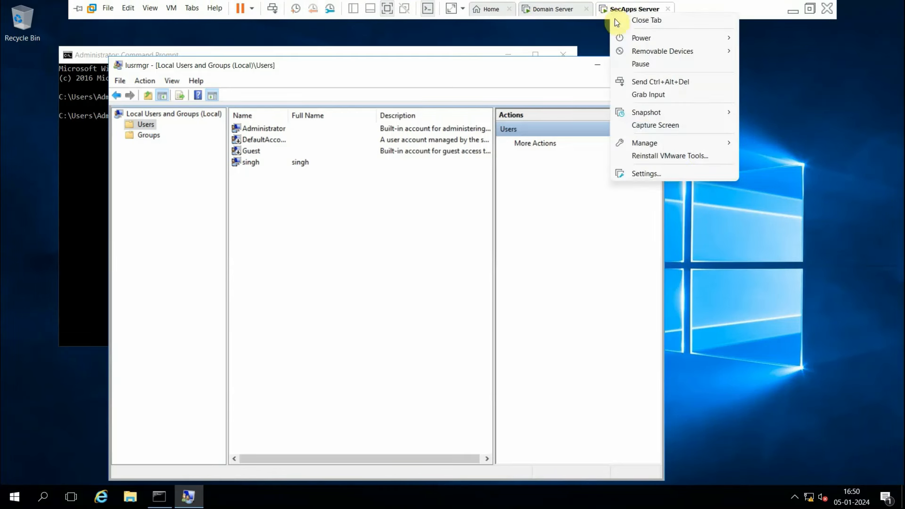
left_click(649, 175)
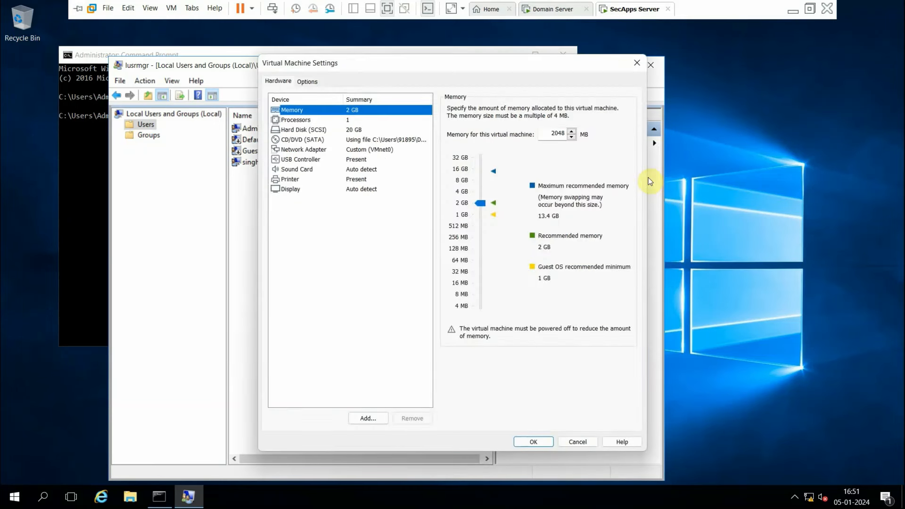
left_click(317, 150)
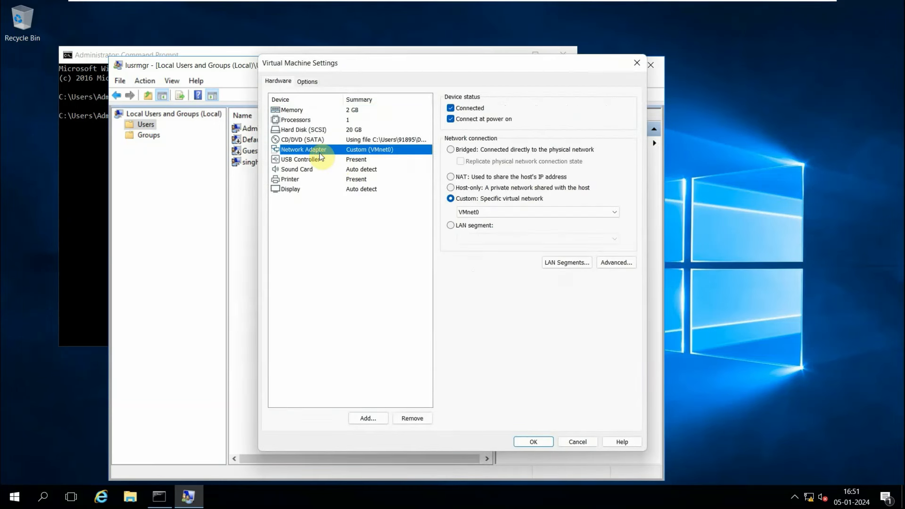
left_click(533, 442)
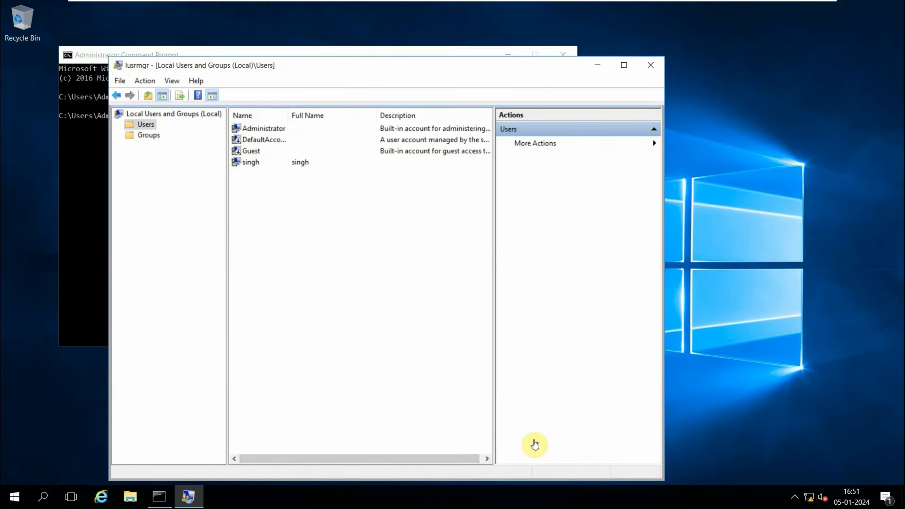
On the Domain Server, open Server Manager and start a role-based Add Roles and Features installation on the local server.
left_click(567, 13)
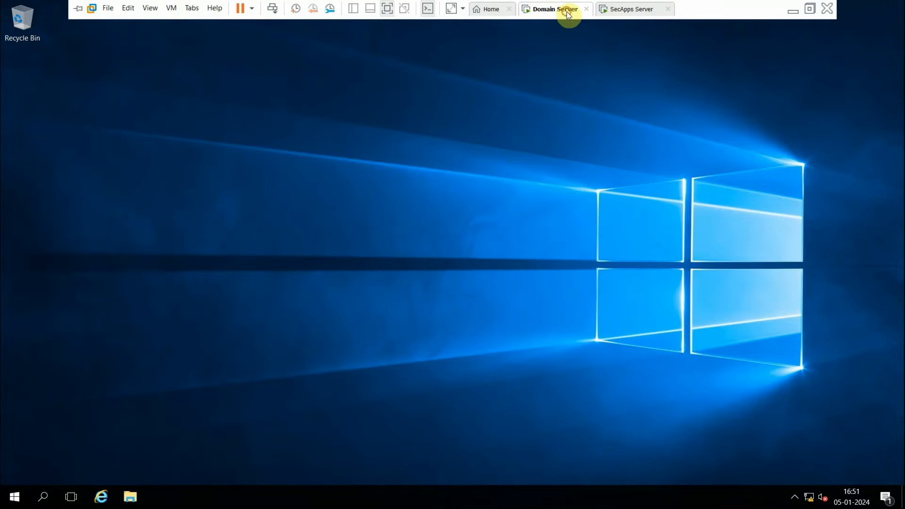
left_click(12, 503)
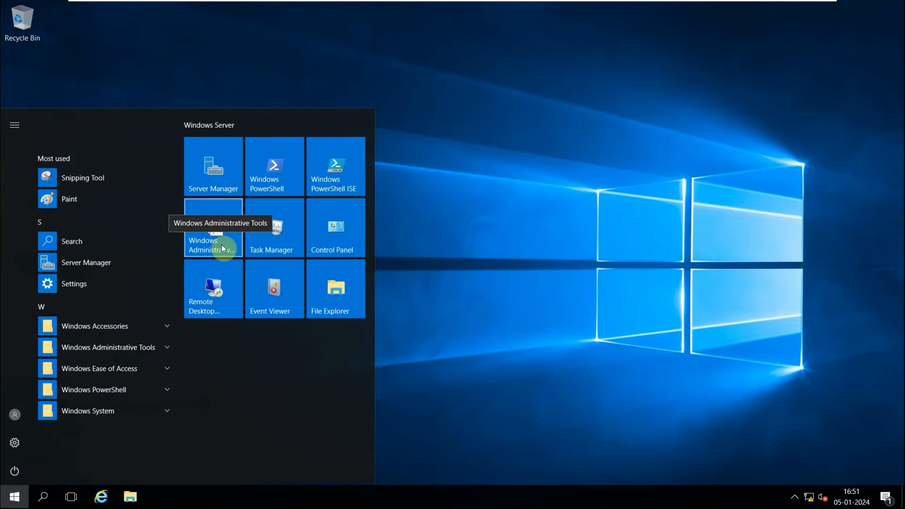
left_click(213, 165)
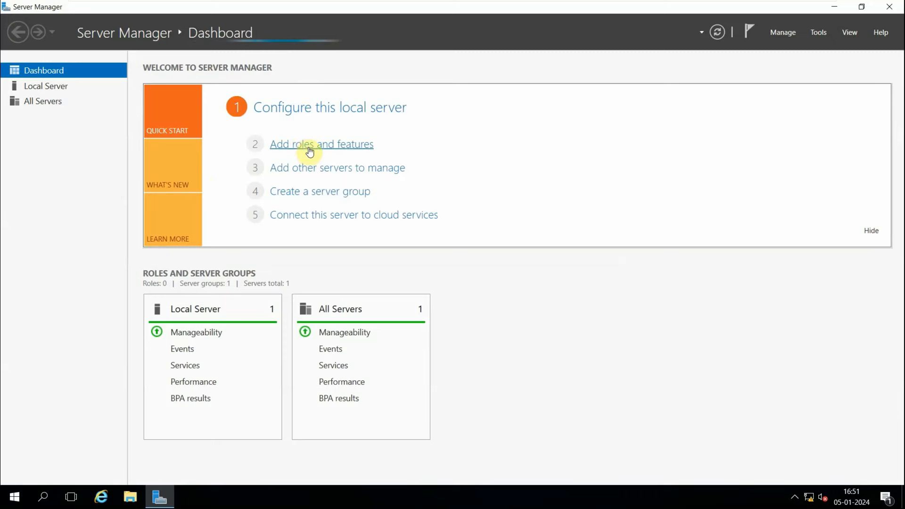
left_click(309, 151)
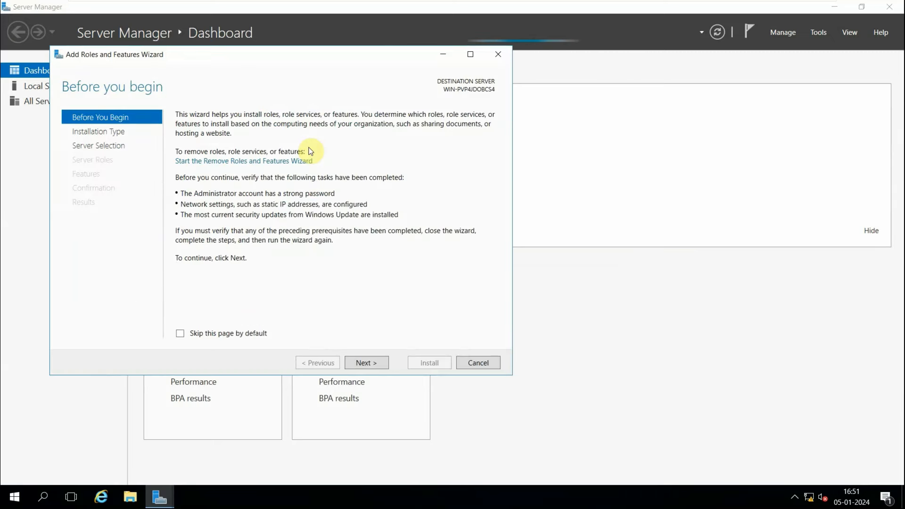
left_click(357, 366)
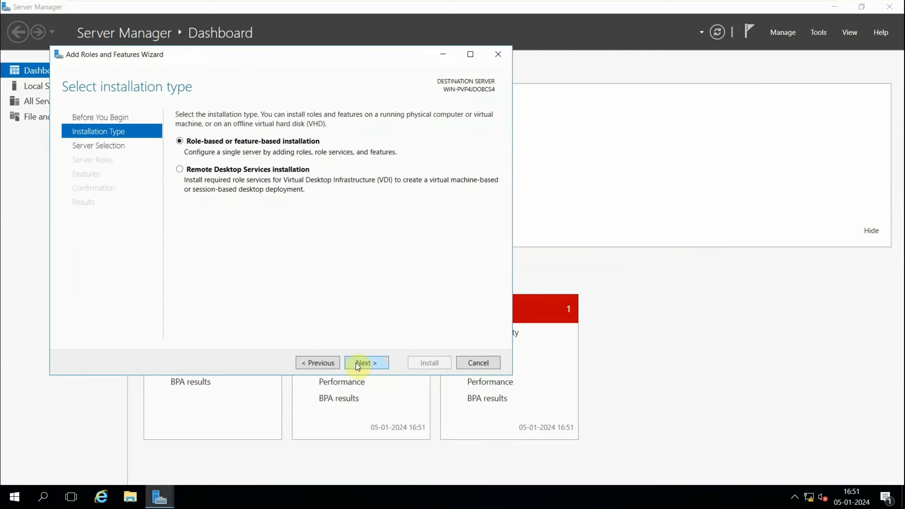
left_click(357, 366)
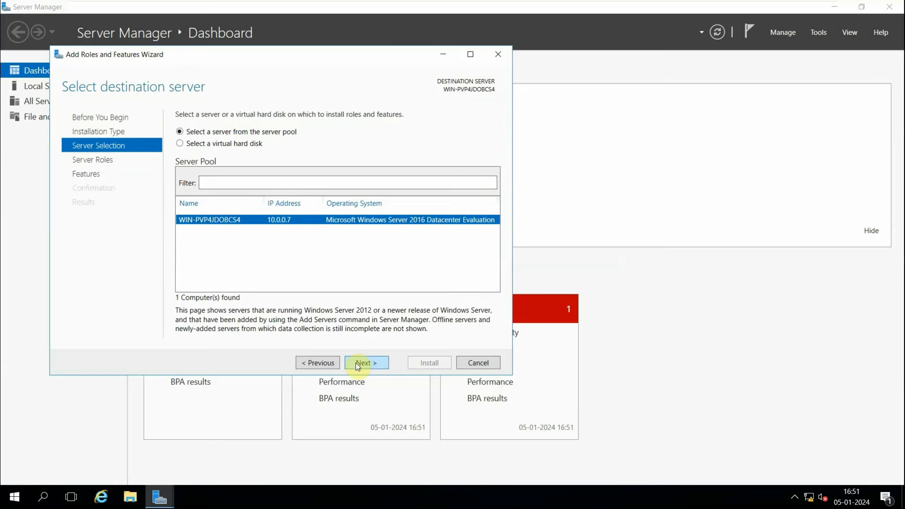
left_click(358, 365)
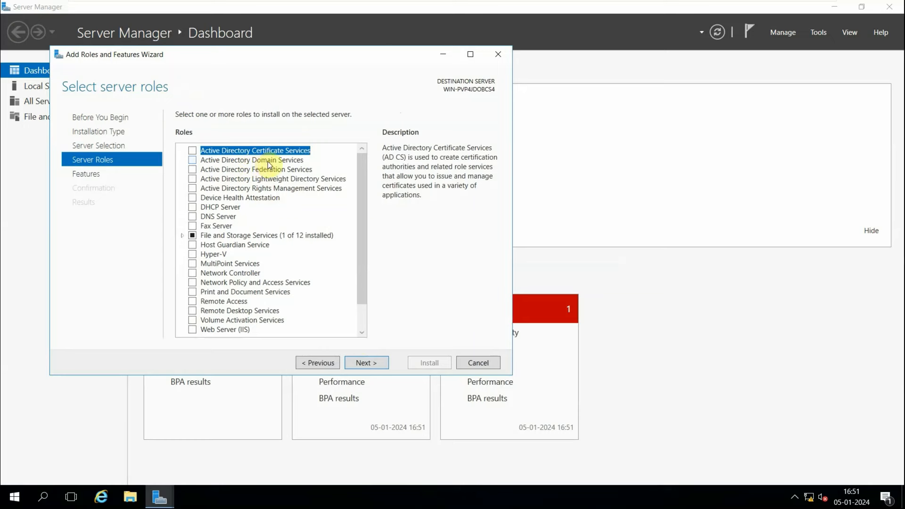
Select the Active Directory Domain Services role with its required features and install it.
left_click(192, 161)
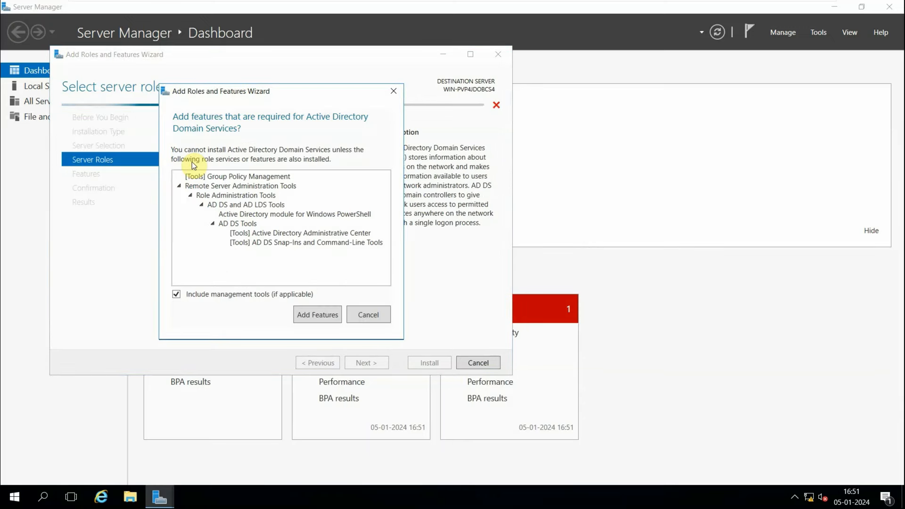
left_click(312, 316)
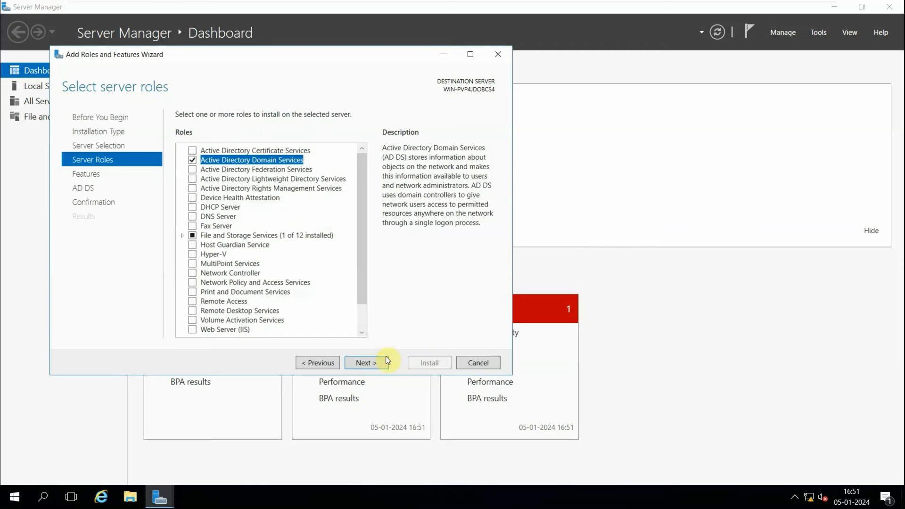
left_click(370, 366)
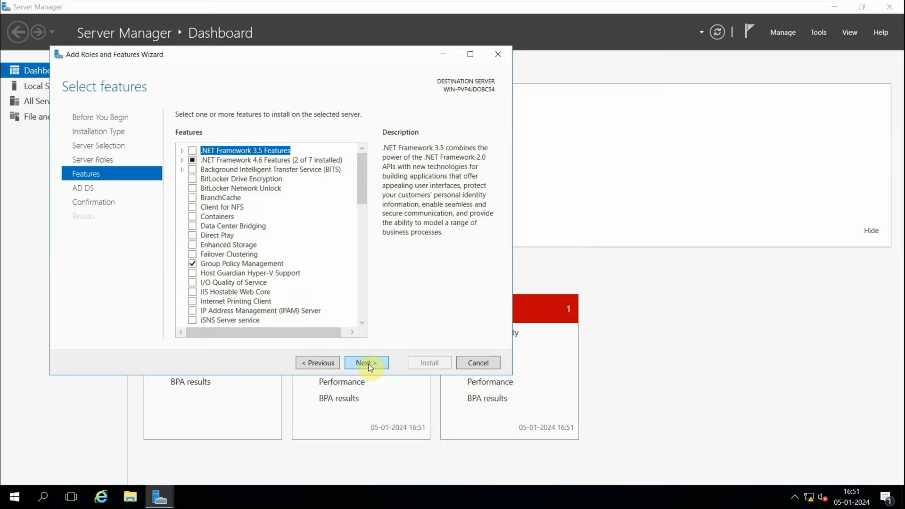
left_click(370, 367)
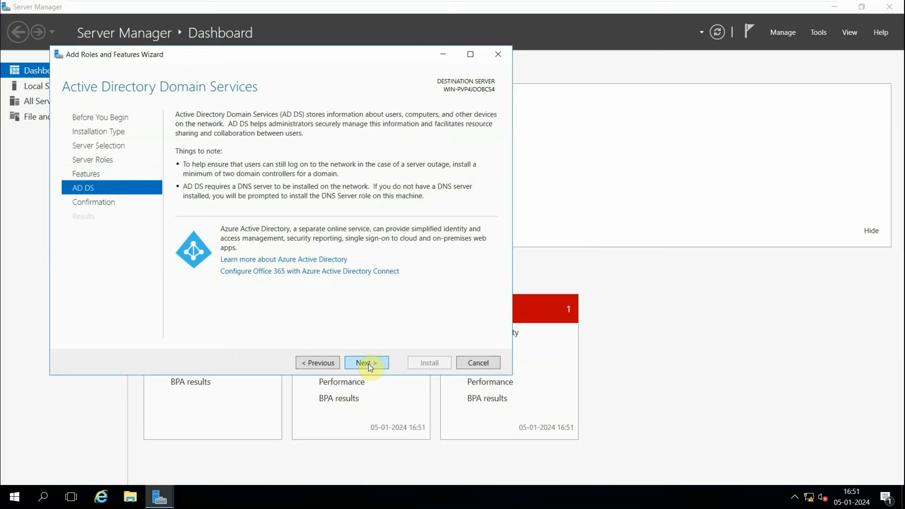
left_click(370, 367)
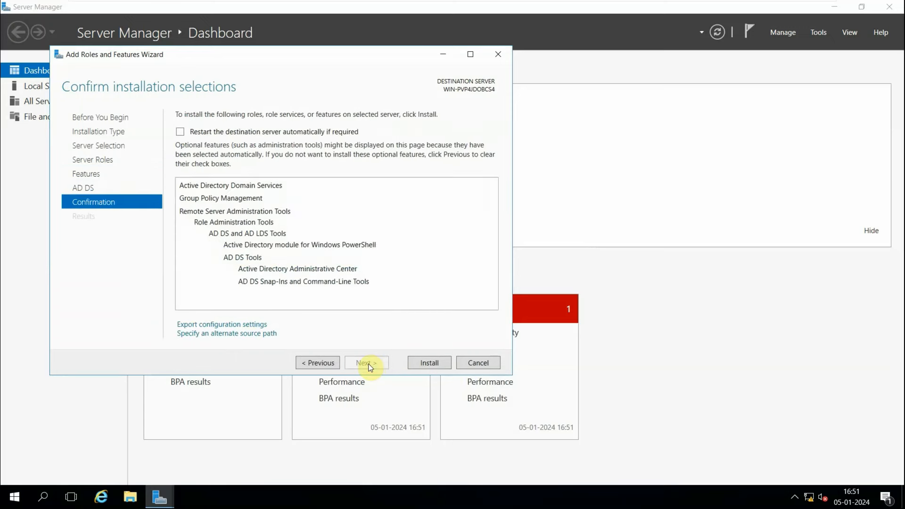
left_click(425, 361)
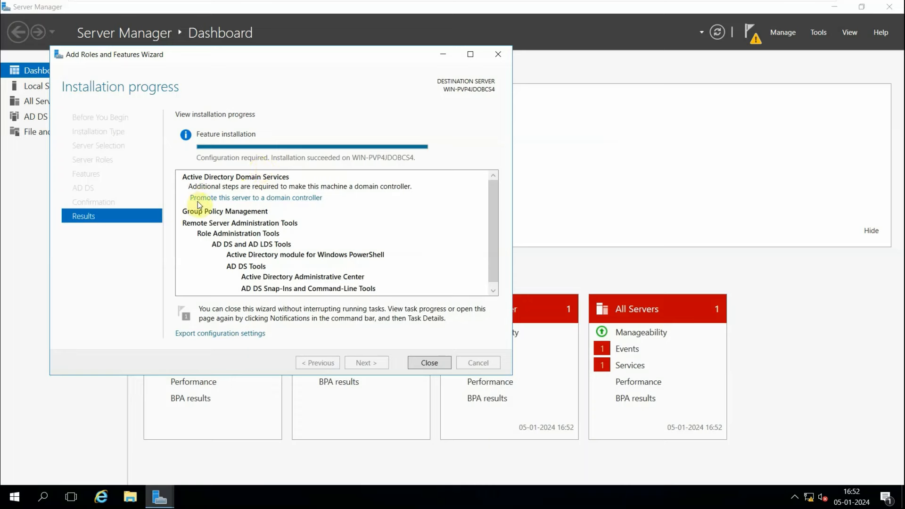
Promote the server to a domain controller by adding a new forest with root domain name facebook.com.
left_click(253, 200)
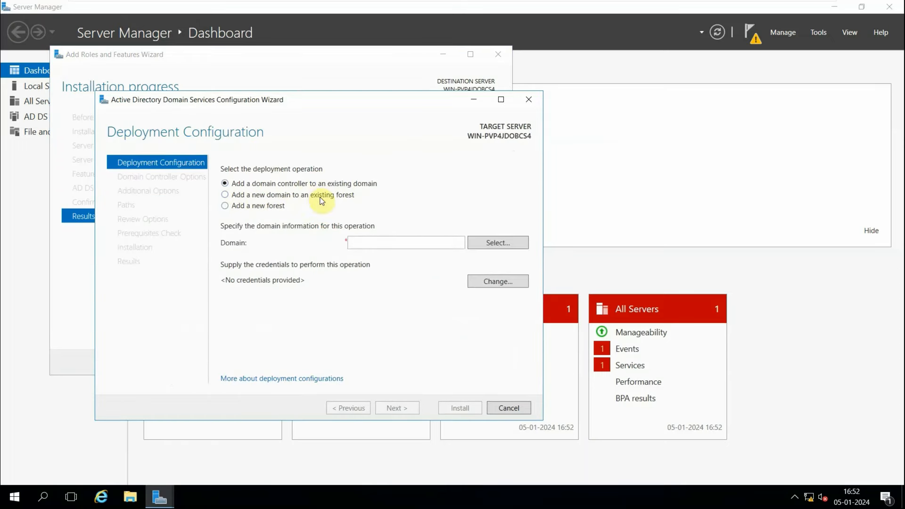
left_click(249, 210)
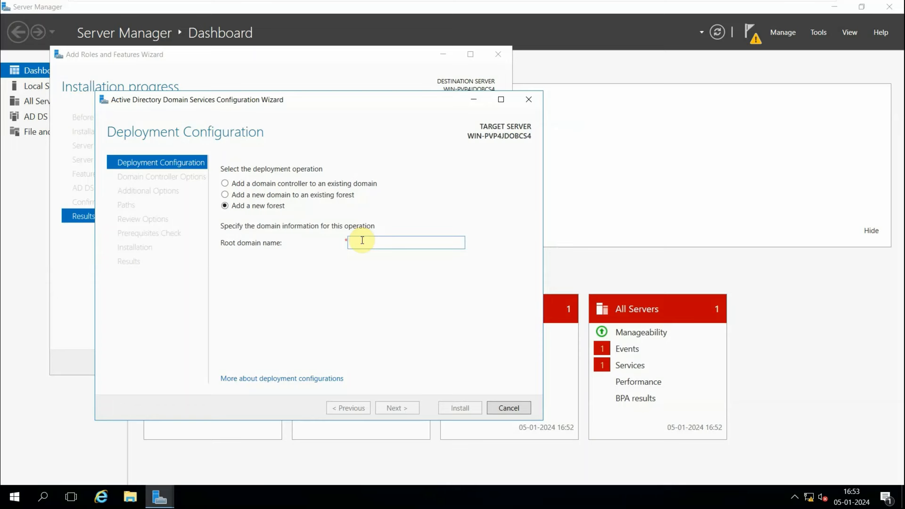
type("f")
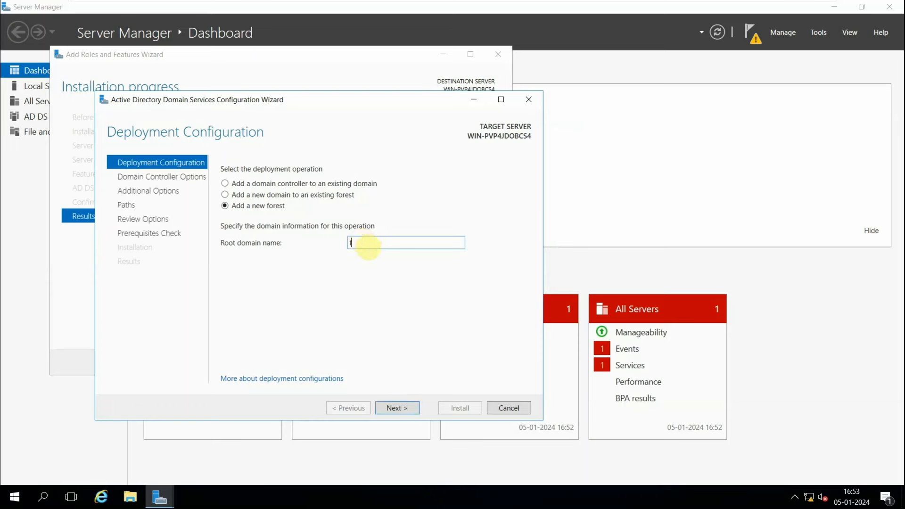
type("aceb")
key("BackSpace")
key("BackSpace")
key("BackSpace")
key("BackSpace")
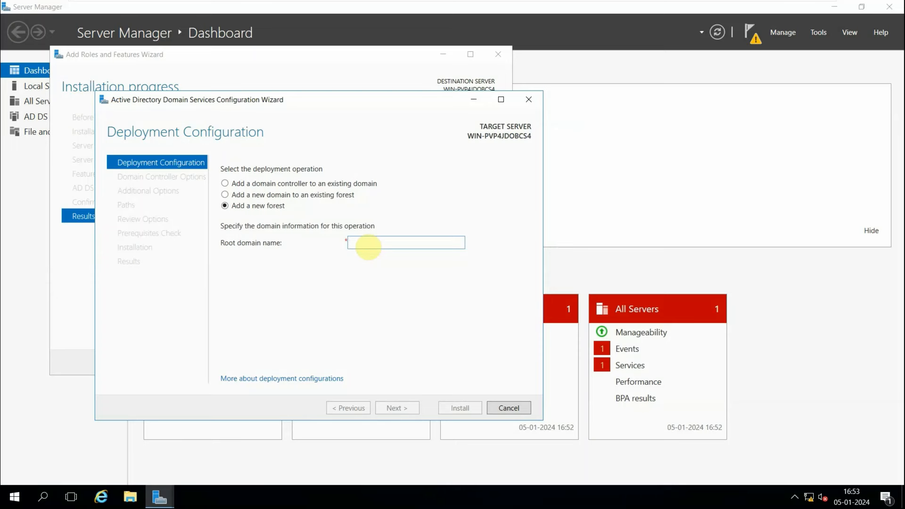
type("g")
key("BackSpace")
type("fa")
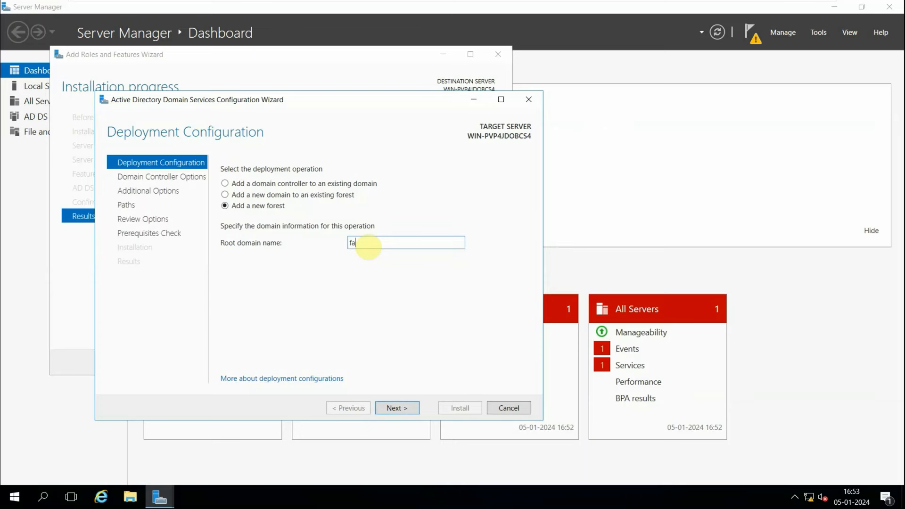
type("c")
key("BackSpace")
type("cebook.com")
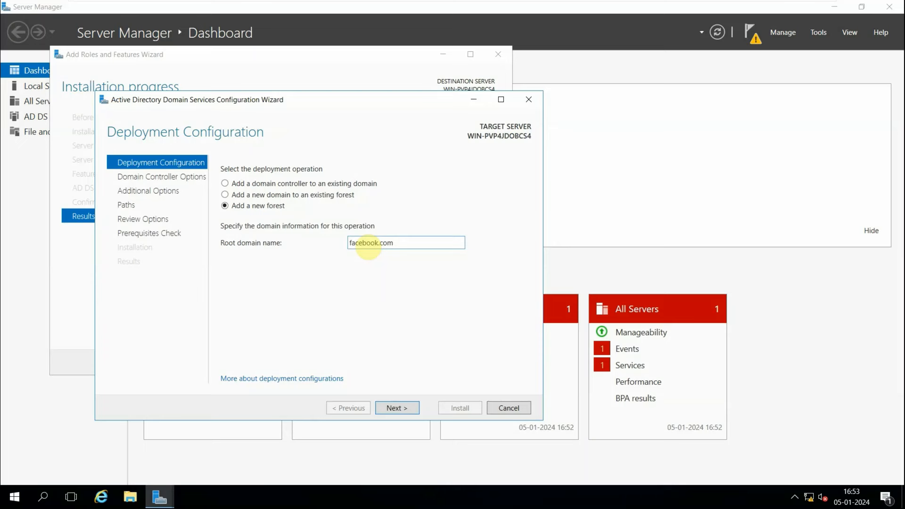
left_click(401, 409)
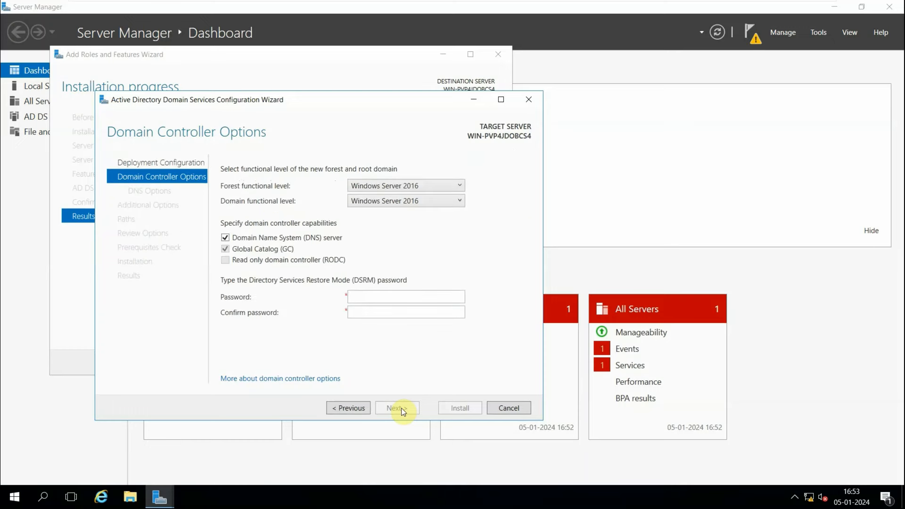
Enter and confirm the Directory Services Restore Mode password, then continue.
left_click(377, 297)
type("•••••••")
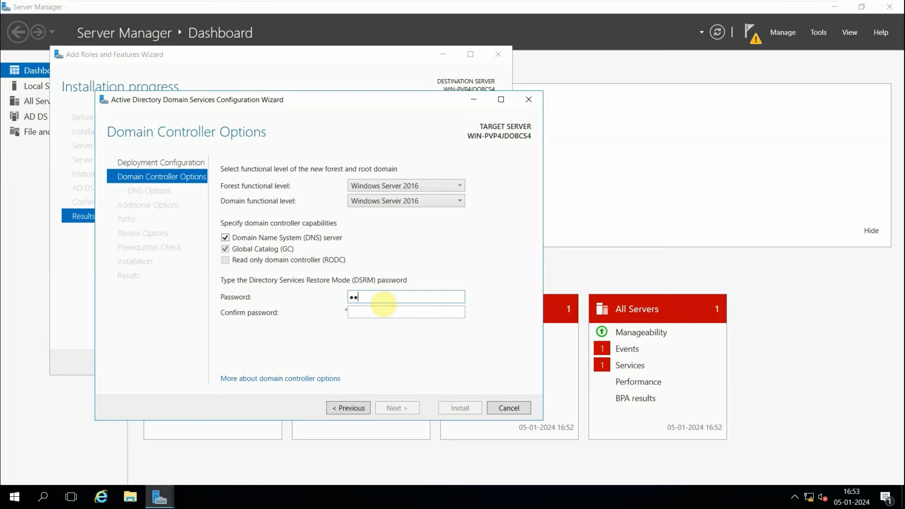
type("•••")
key("Tab")
type("•••••••••")
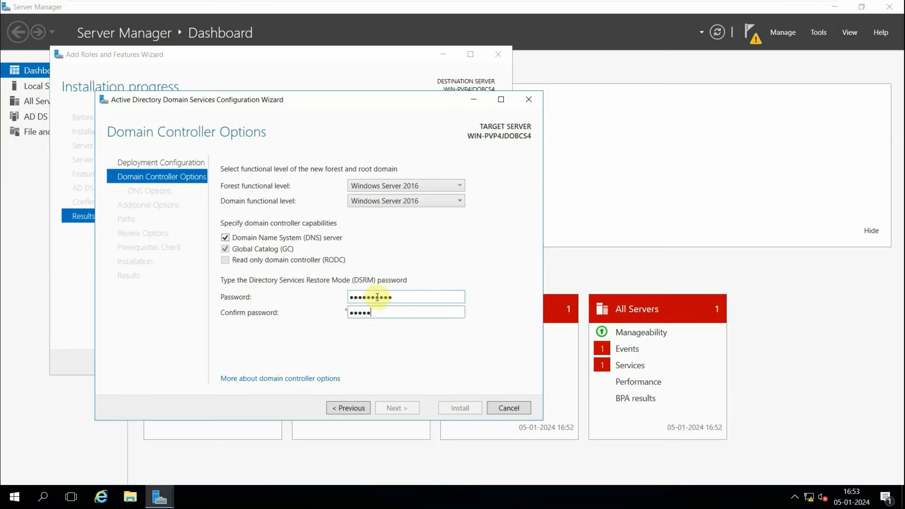
type("•")
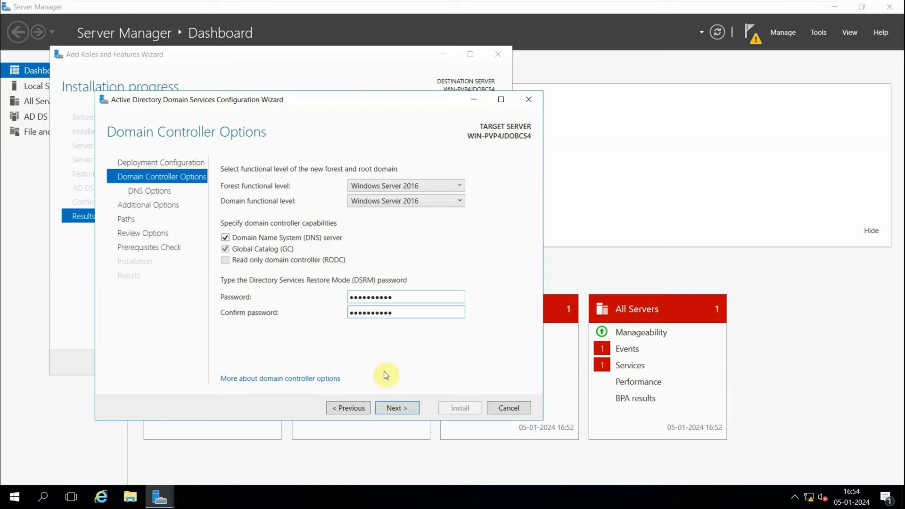
left_click(395, 408)
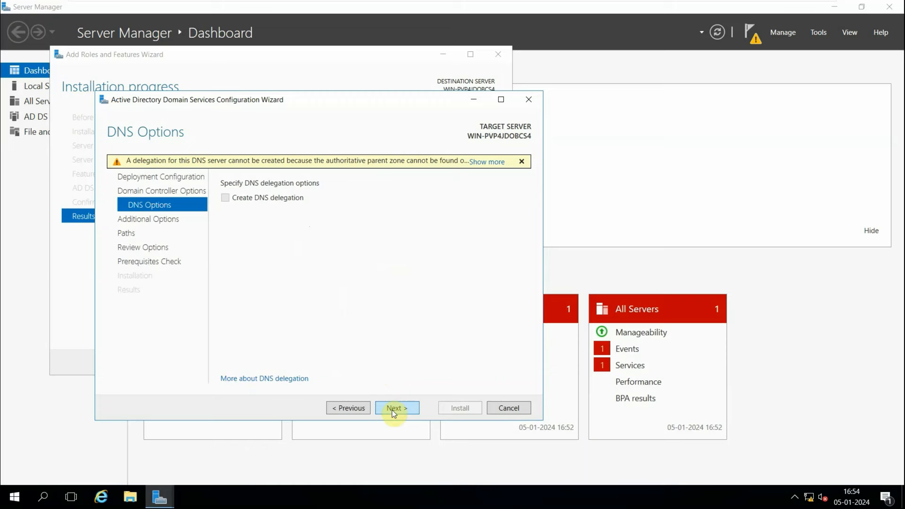
Accept the default DNS options, NetBIOS name FACEBOOK, folder paths and review settings to reach the prerequisites check.
left_click(392, 409)
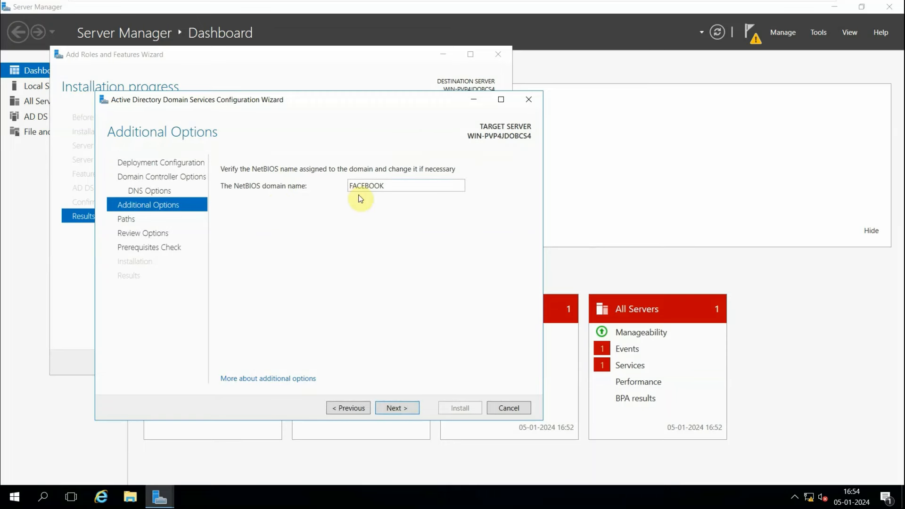
left_click(393, 412)
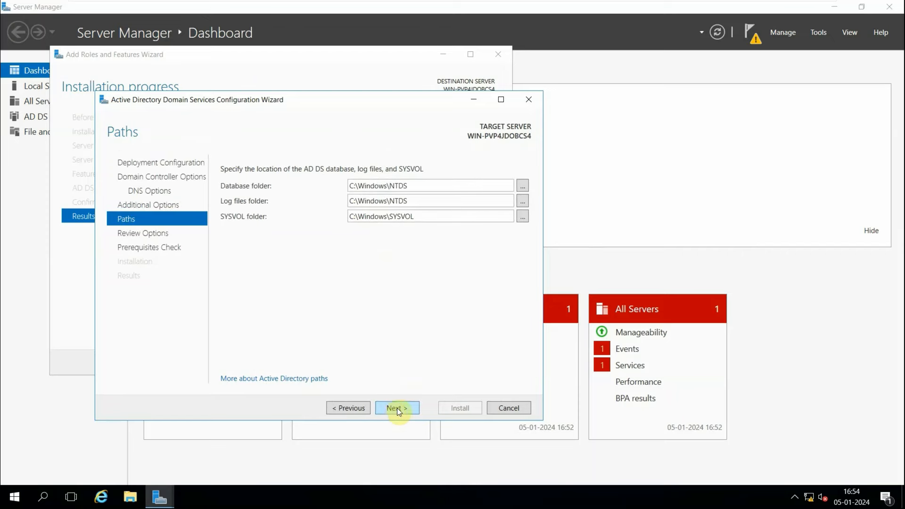
left_click(400, 406)
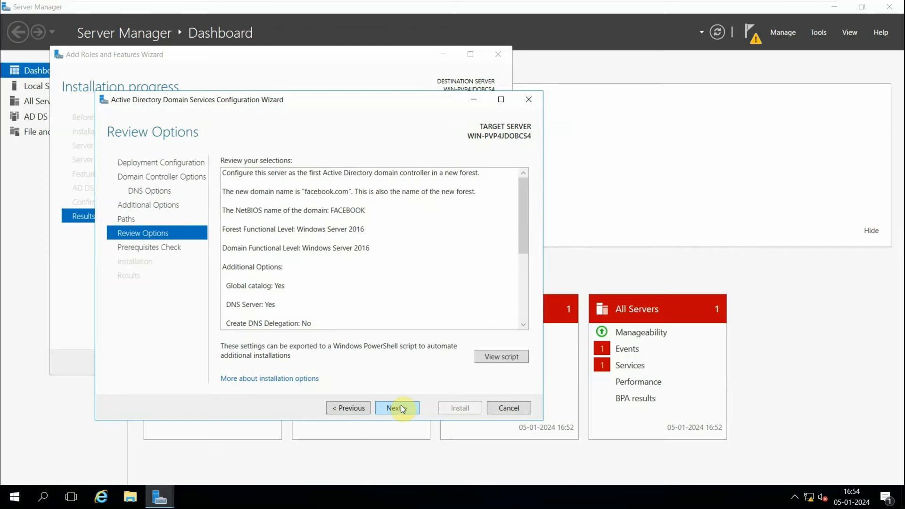
left_click(400, 407)
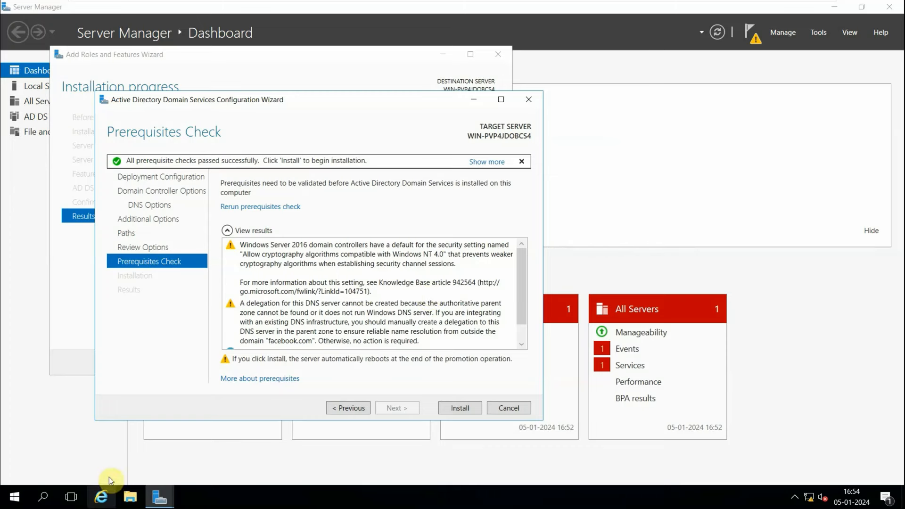
Open a Command Prompt from search and run lusrmgr.msc.
left_click(43, 498)
type("md")
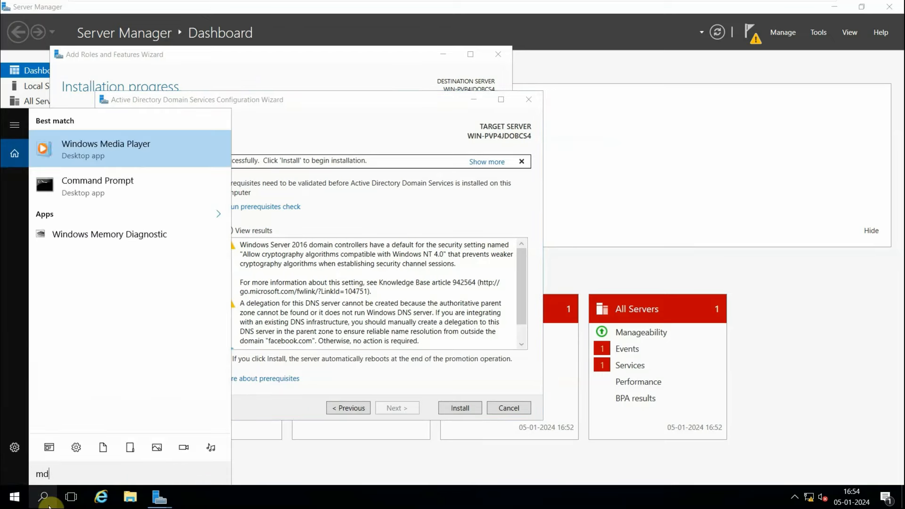
key("BackSpace")
type("c,d")
key("BackSpace")
key("BackSpace")
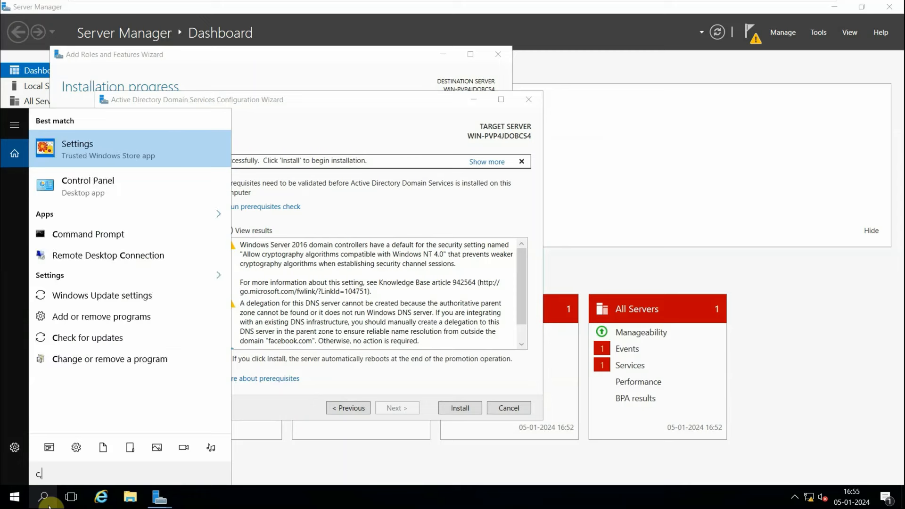
type("md")
key("Return")
type("l")
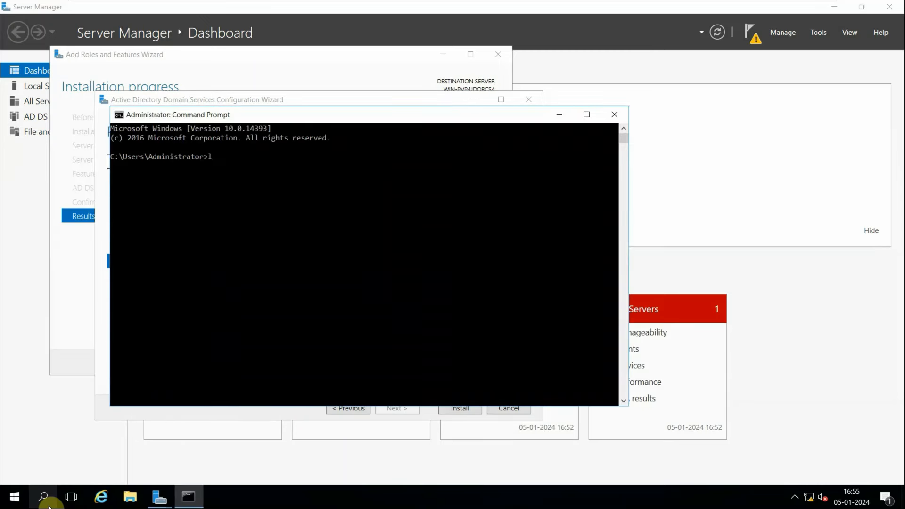
type("usrmgr.msc")
key("Return")
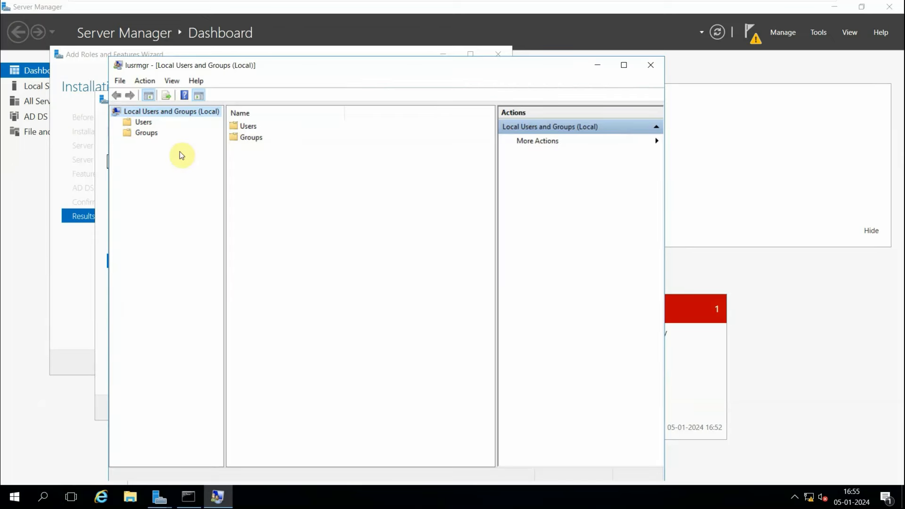
Examine the local Users folder and the Administrator account, then close Local Users and Groups.
double_click(249, 126)
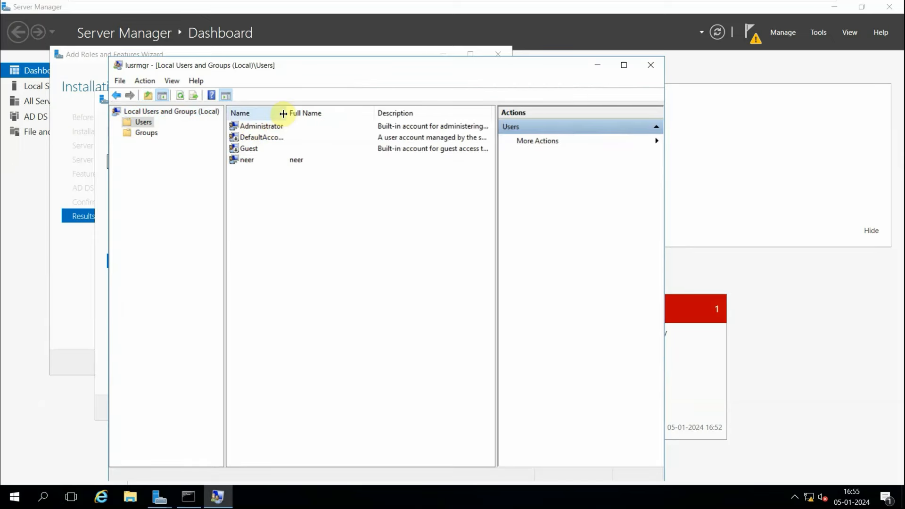
right_click(264, 131)
left_click(257, 290)
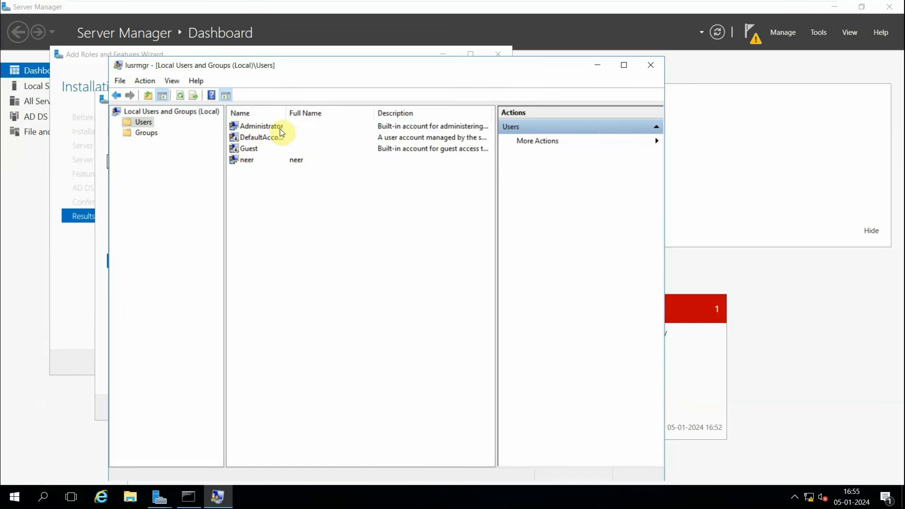
left_click(658, 63)
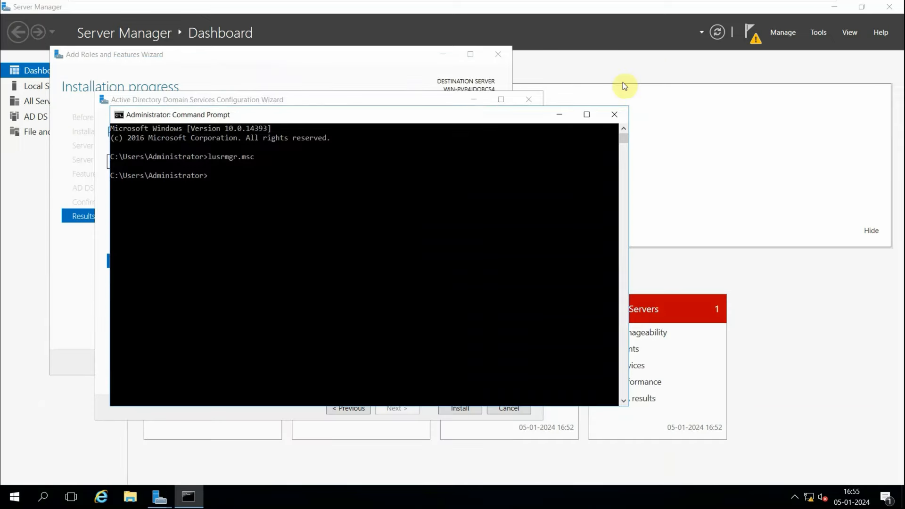
Close the Command Prompt and install the domain controller configuration.
left_click(616, 116)
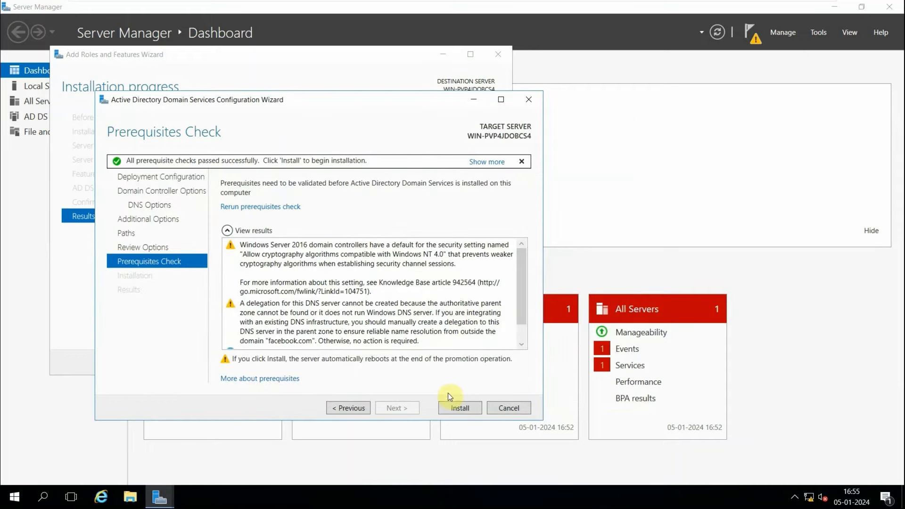
left_click(457, 408)
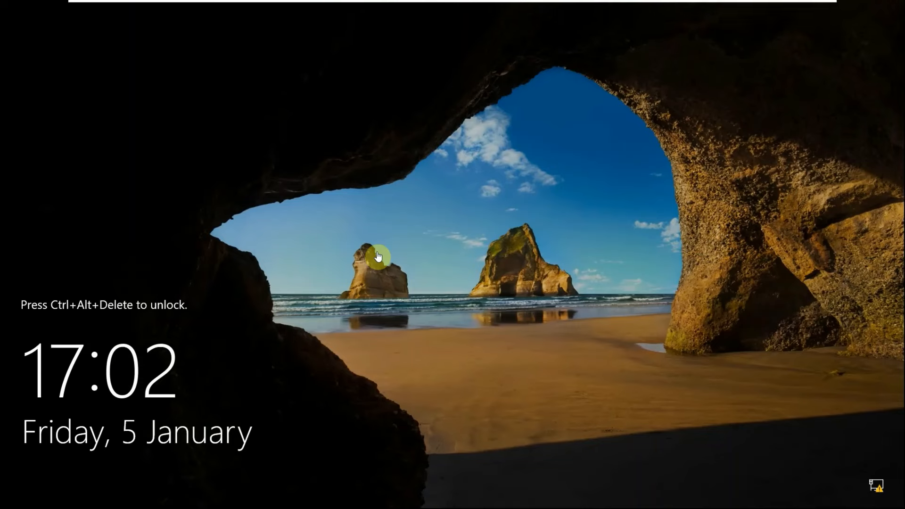
Unlock the rebooted server and sign in as FACEBOOK\Administrator with the account password.
mouse_move(360, 2)
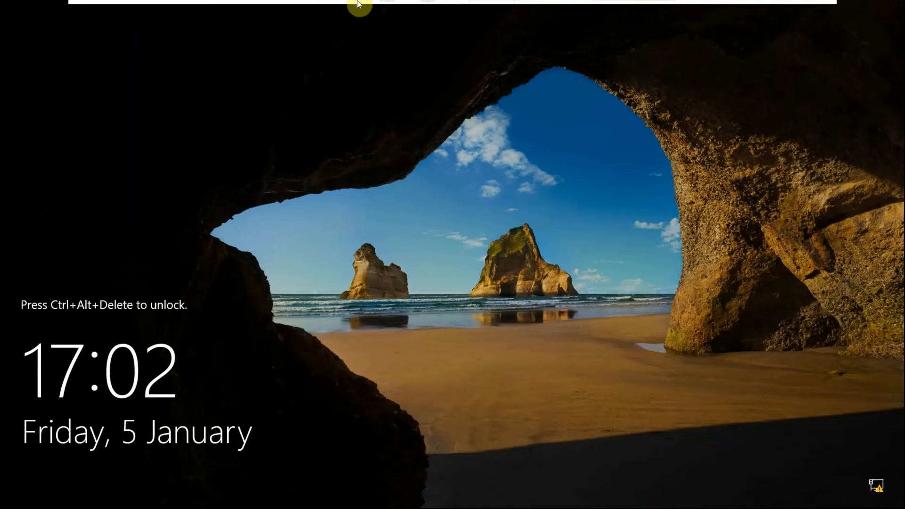
left_click(270, 7)
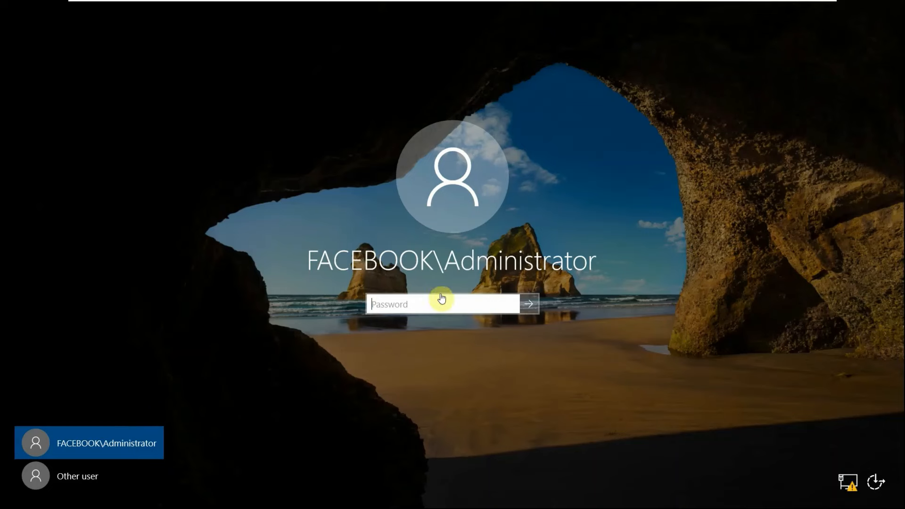
left_click(395, 309)
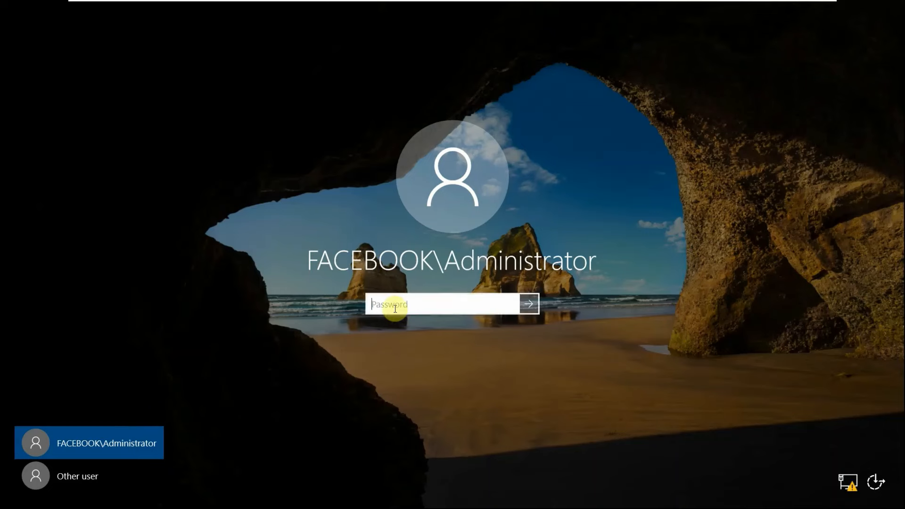
type("••")
key("Return")
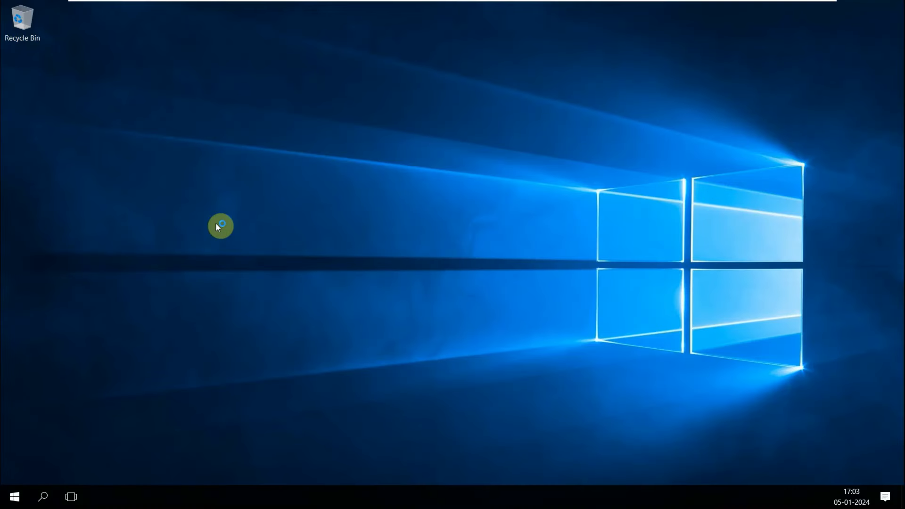
Run lusrmgr.msc from a Command Prompt on the domain controller, then close both windows.
left_click(42, 495)
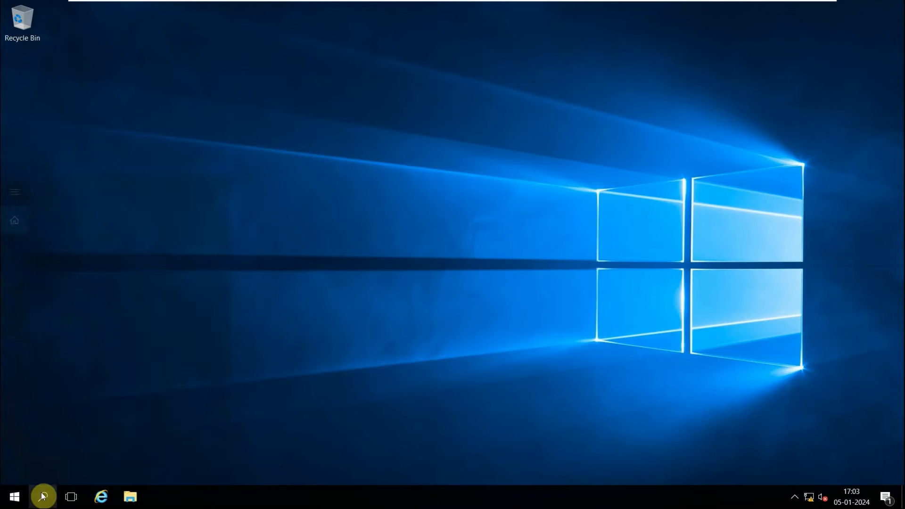
type("cmd")
key("Return")
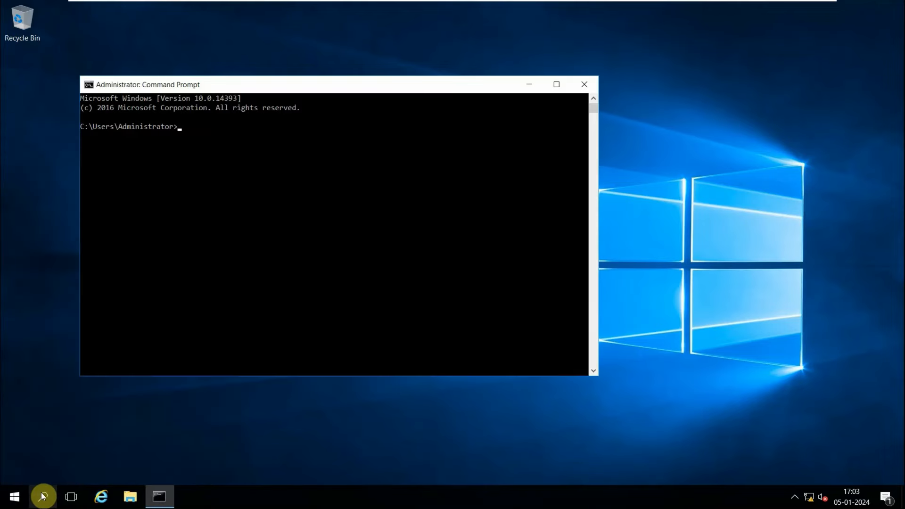
type("lusrmgr.msc")
key("Return")
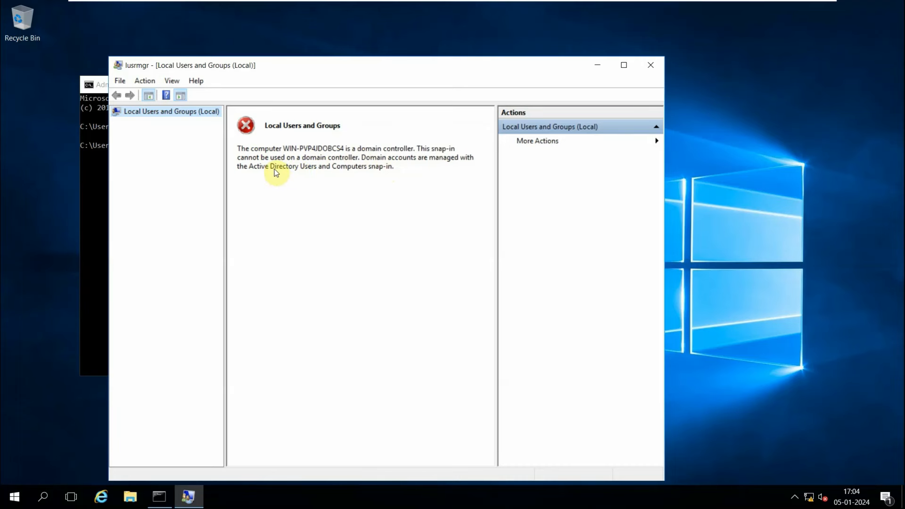
left_click(654, 66)
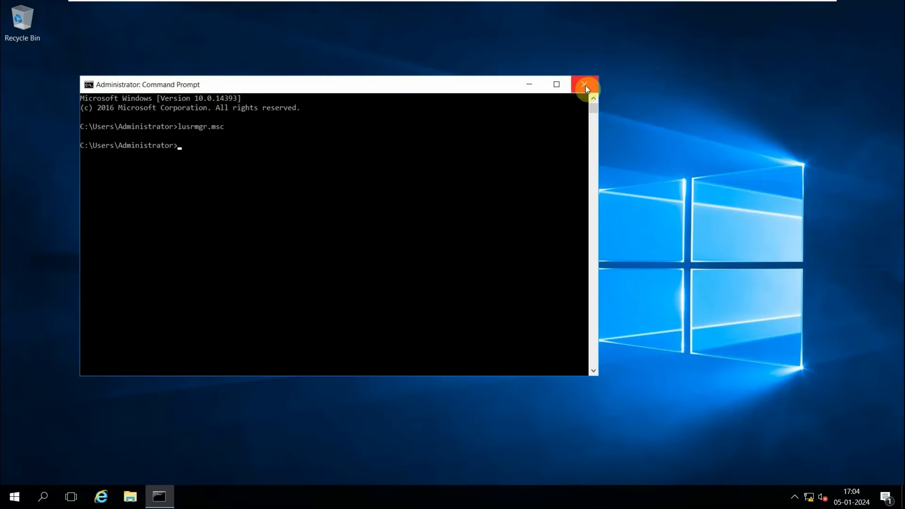
left_click(586, 83)
Launch Server Manager and open Active Directory Users and Computers.
left_click(15, 496)
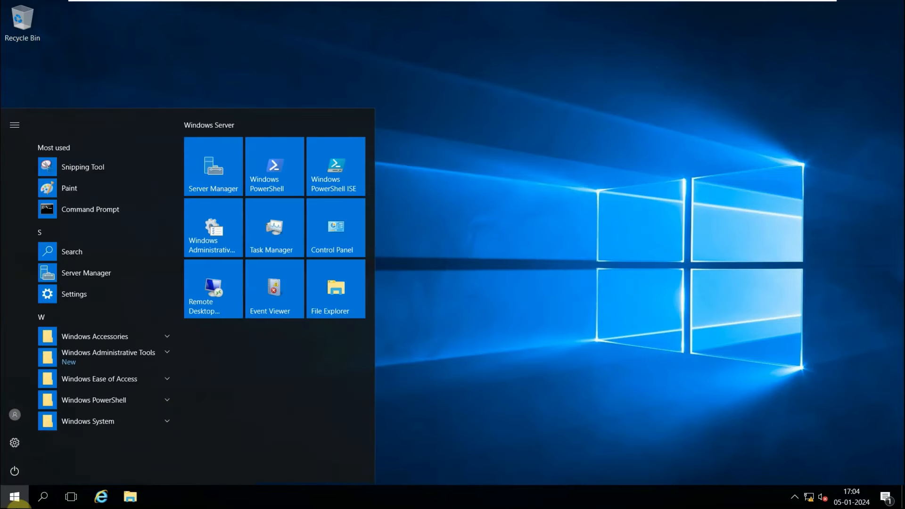
left_click(202, 180)
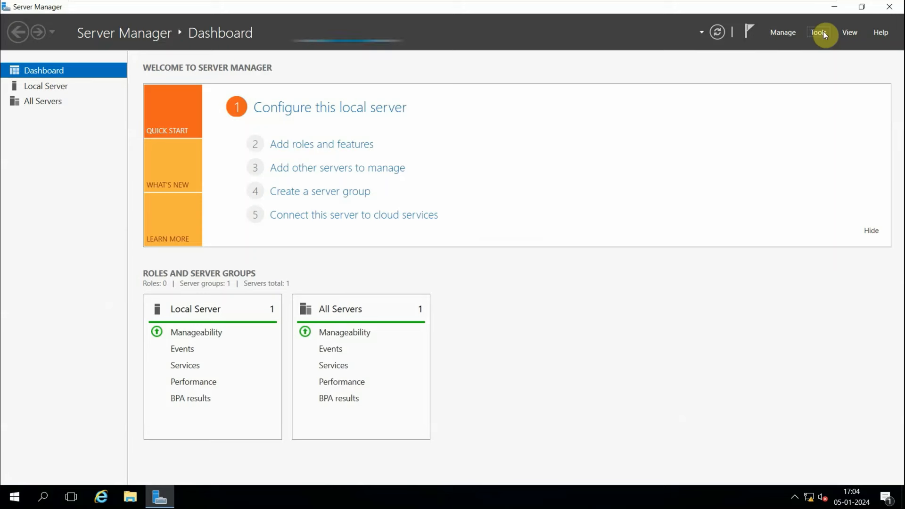
left_click(822, 32)
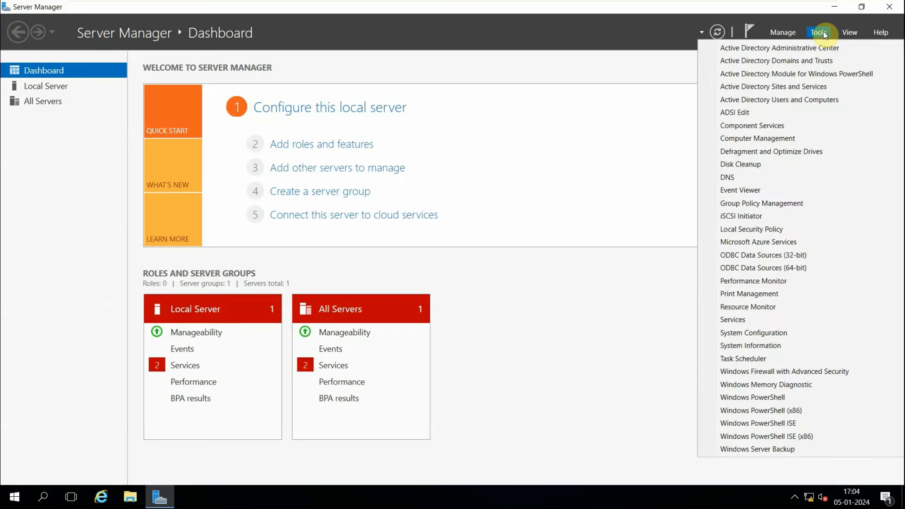
left_click(771, 100)
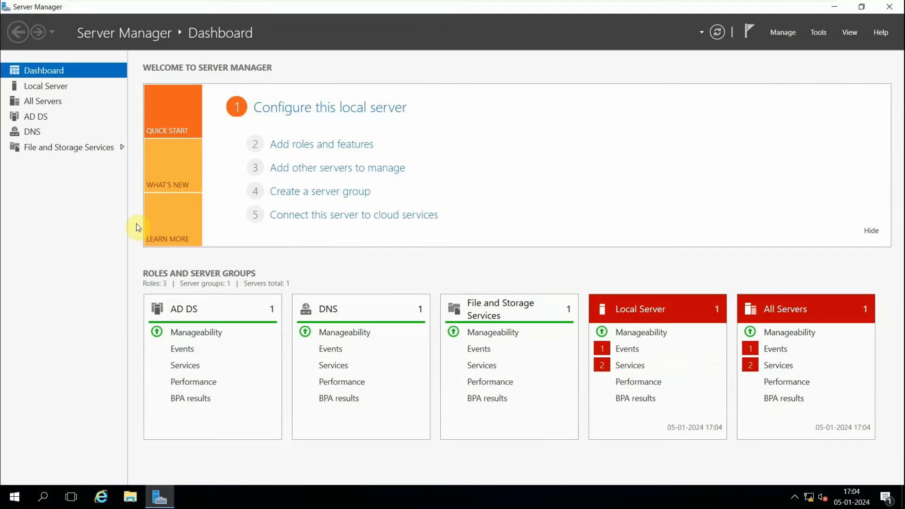
Inspect the local server's domain membership and full computer name in System Properties, then cancel.
left_click(44, 89)
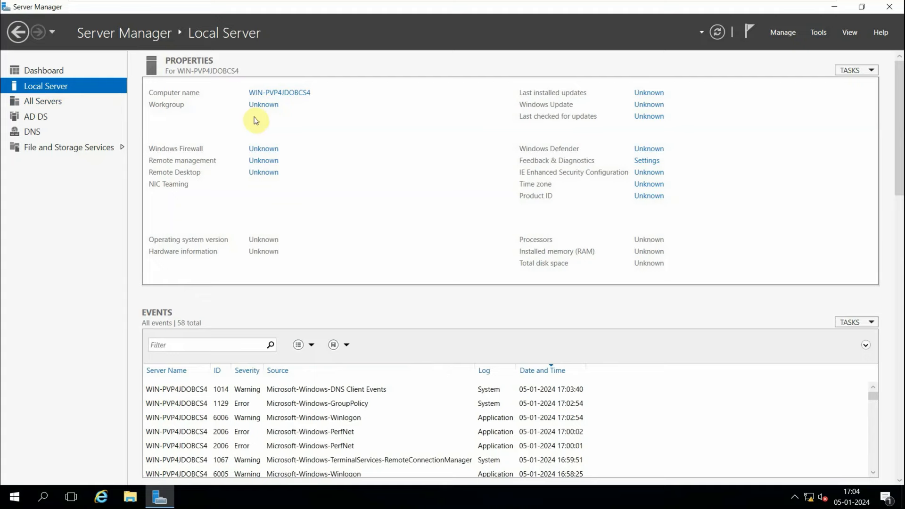
left_click(433, 61)
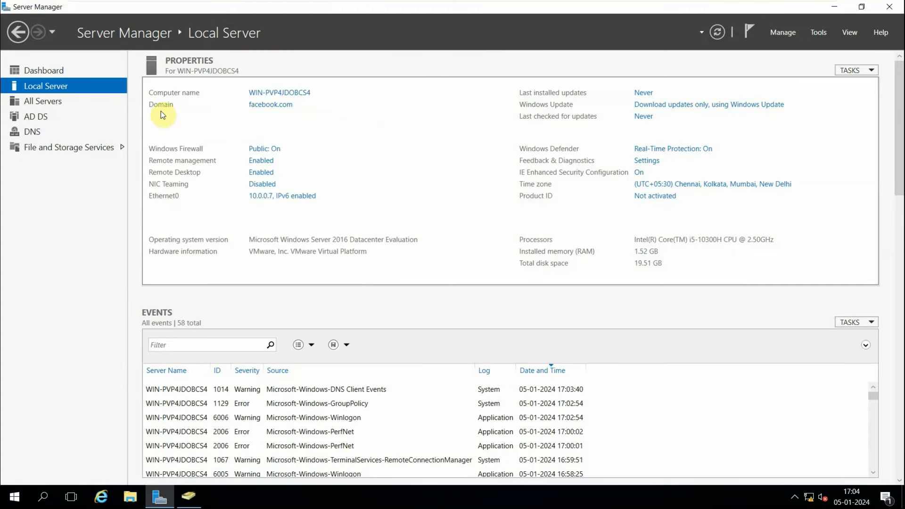
left_click(269, 106)
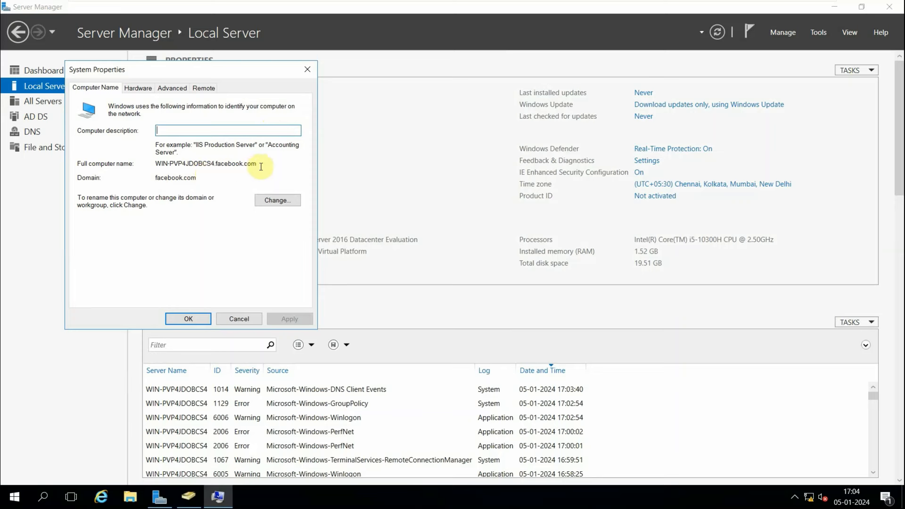
left_click_drag(256, 163, 155, 169)
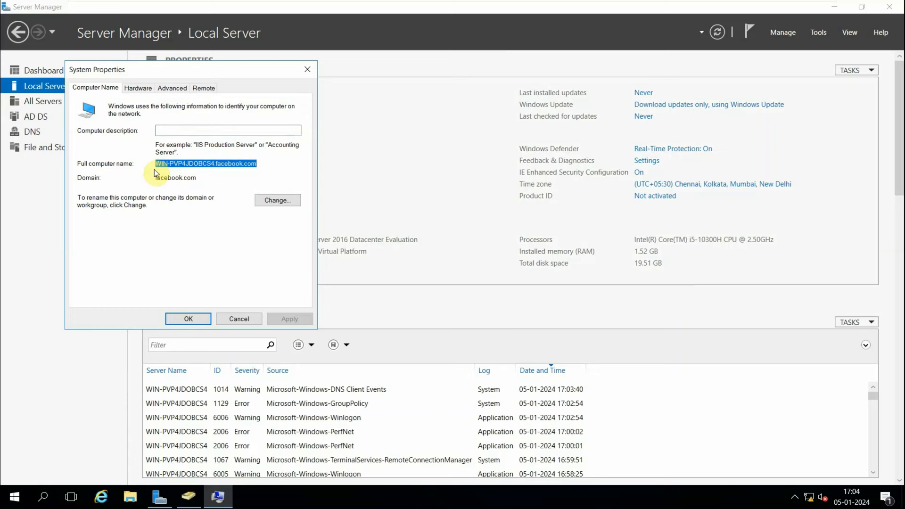
left_click(239, 318)
Switch to Active Directory Users and Computers, maximize it and expand the facebook.com domain.
left_click(189, 495)
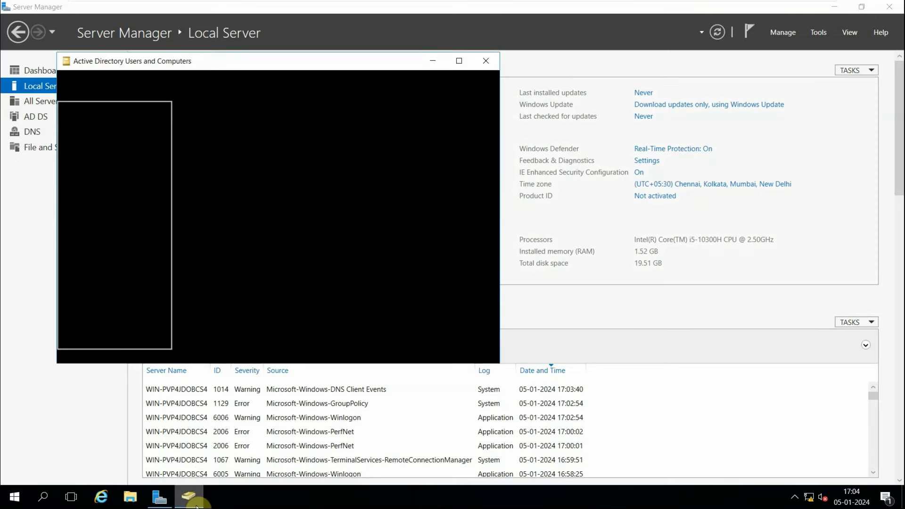
left_click(458, 63)
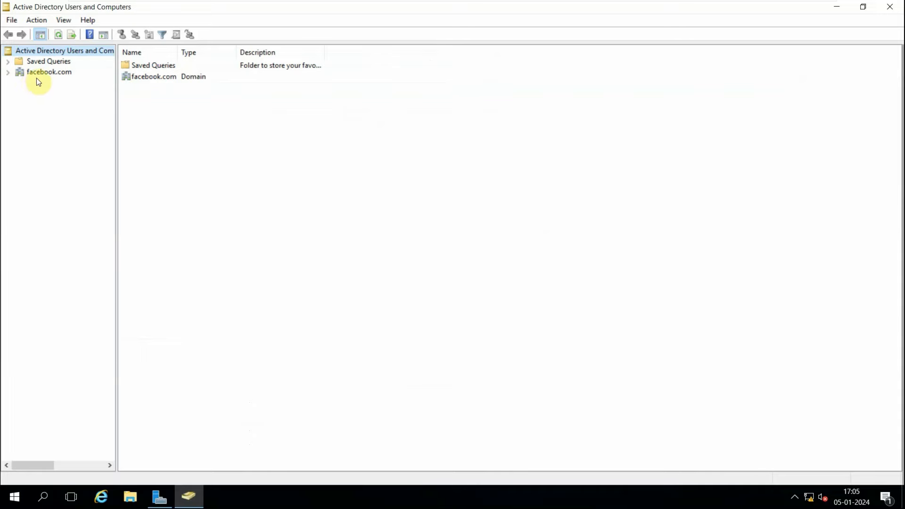
left_click(7, 72)
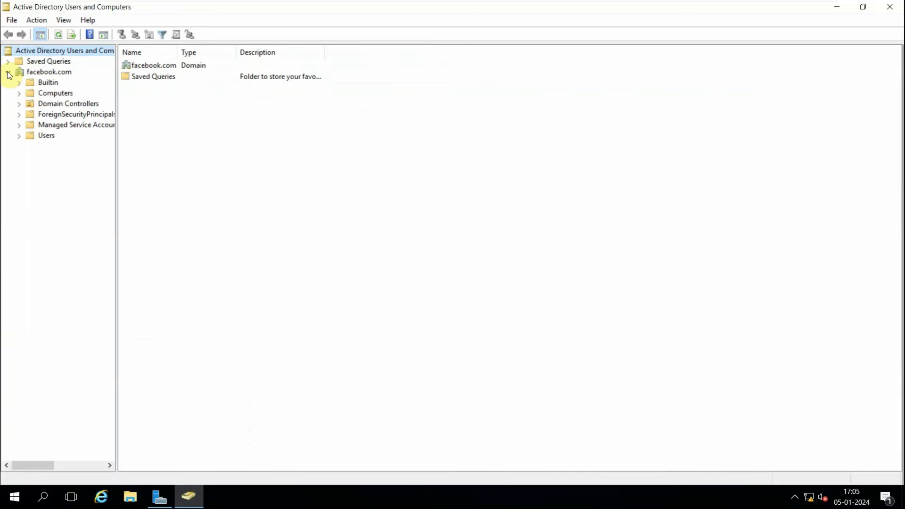
Open the Users container of facebook.com and widen the Name and Type columns to review the existing accounts.
left_click(44, 136)
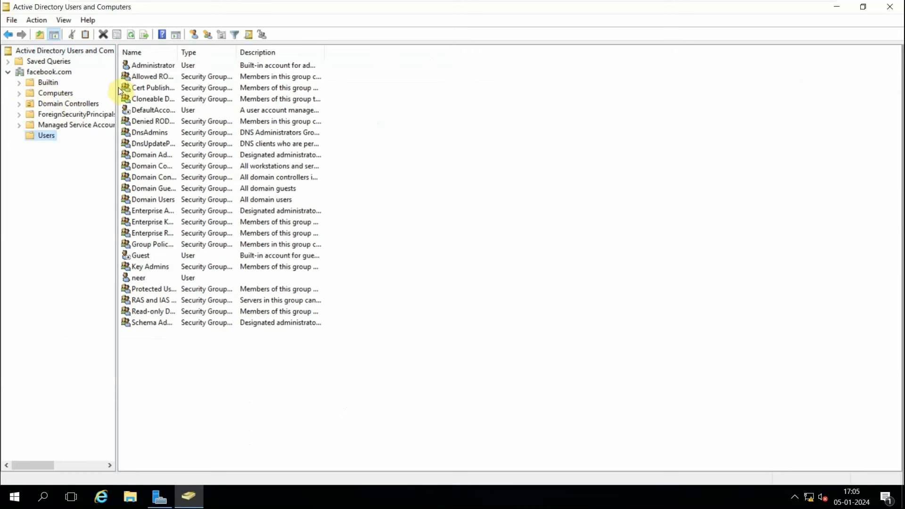
left_click_drag(178, 50, 264, 51)
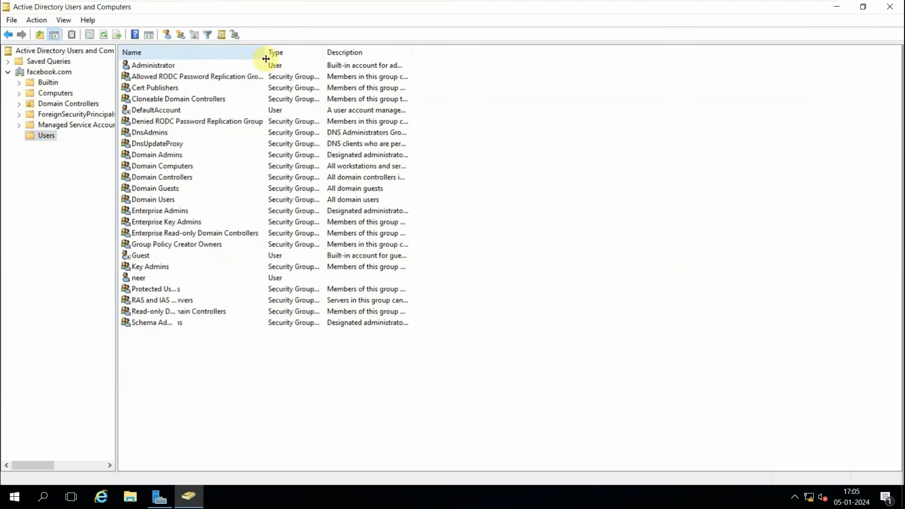
left_click_drag(325, 53, 393, 54)
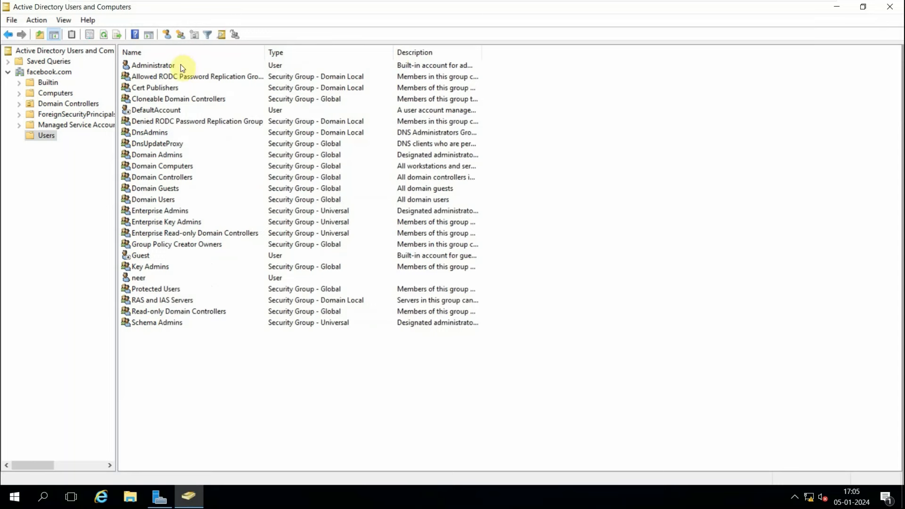
left_click(168, 66)
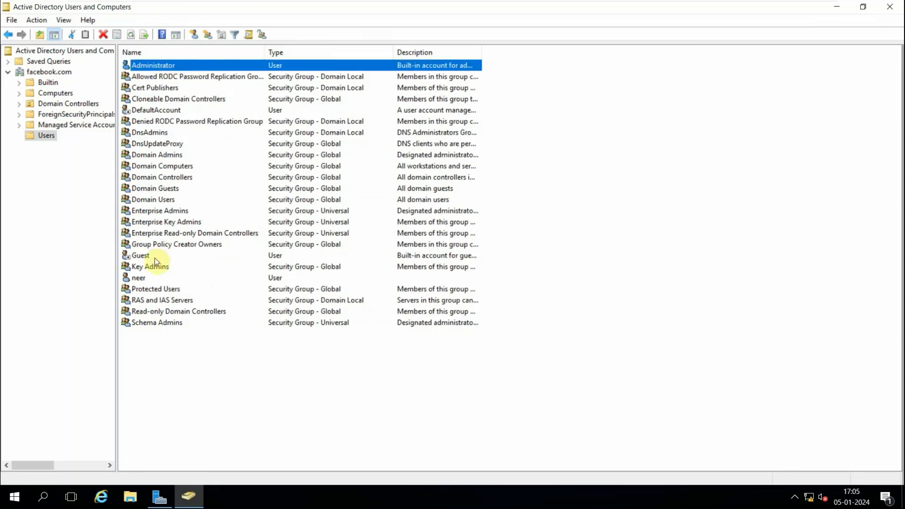
left_click(142, 280)
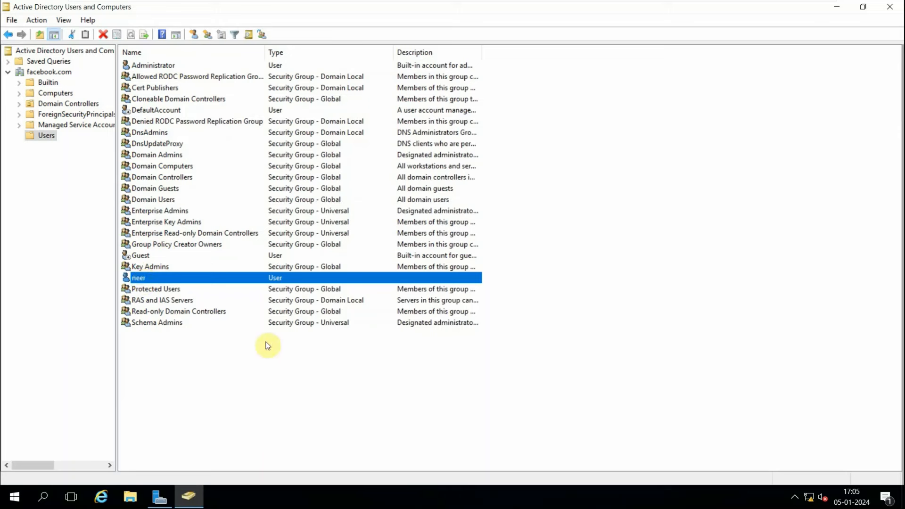
left_click(166, 65)
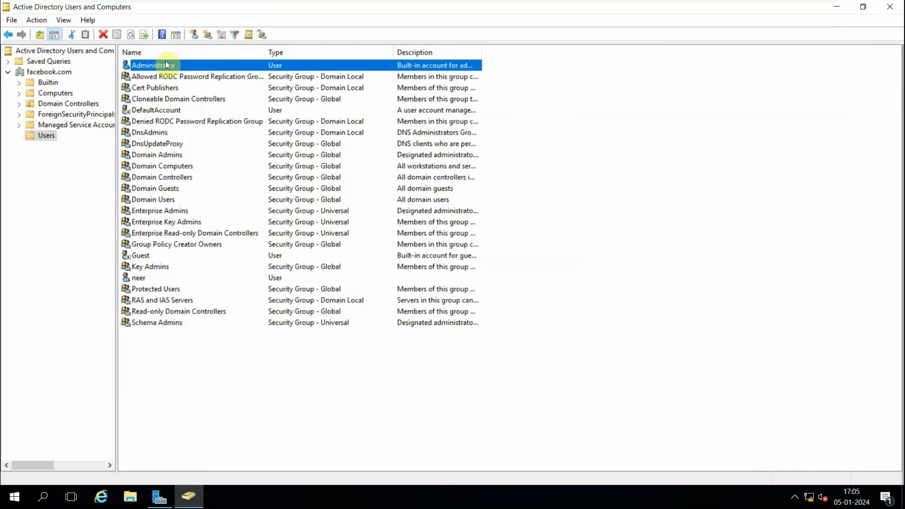
left_click(74, 380)
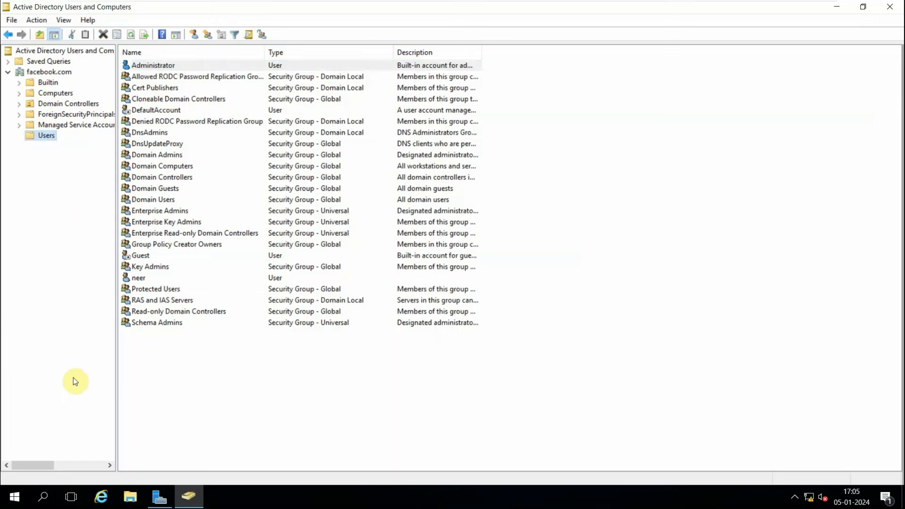
Start a new user in the Users container, entering the person's name as the first name and the user logon name.
right_click(46, 137)
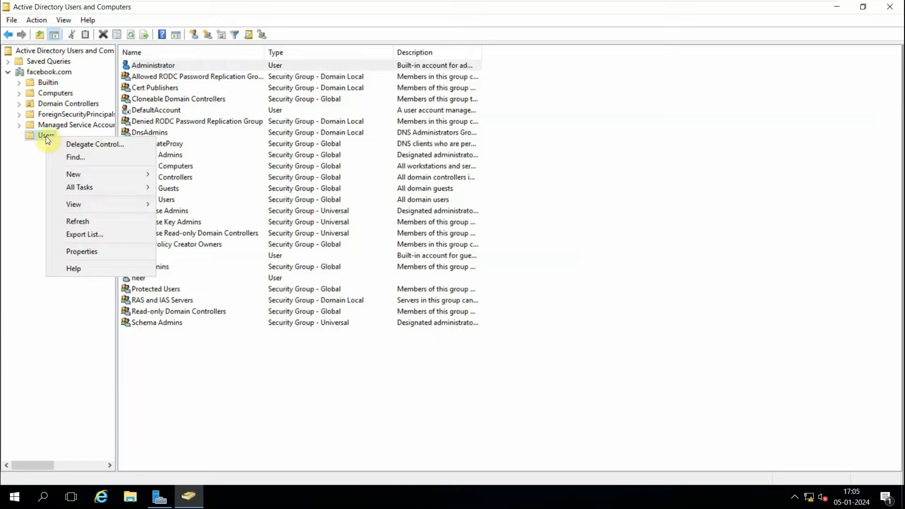
mouse_move(79, 172)
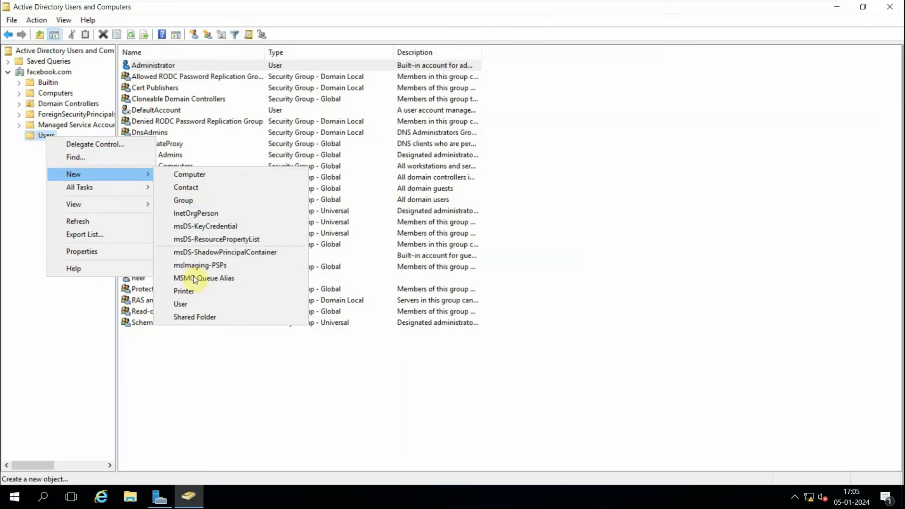
left_click(185, 304)
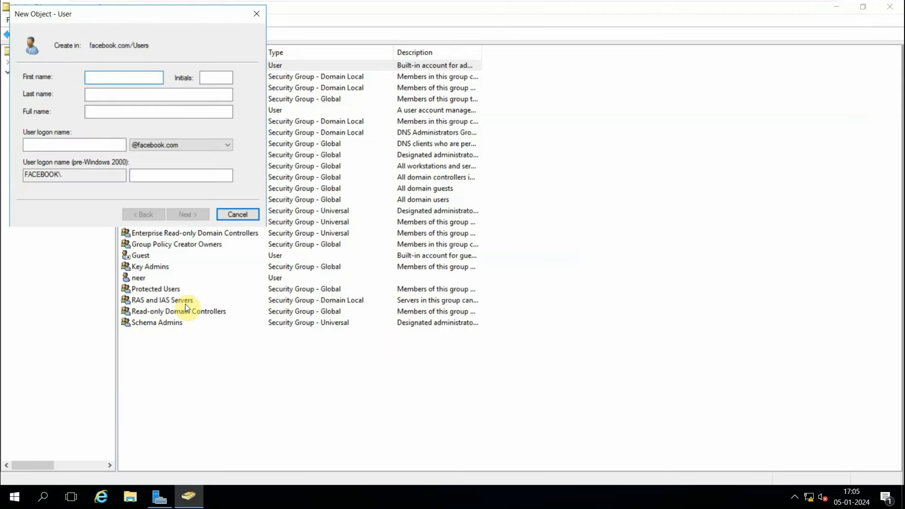
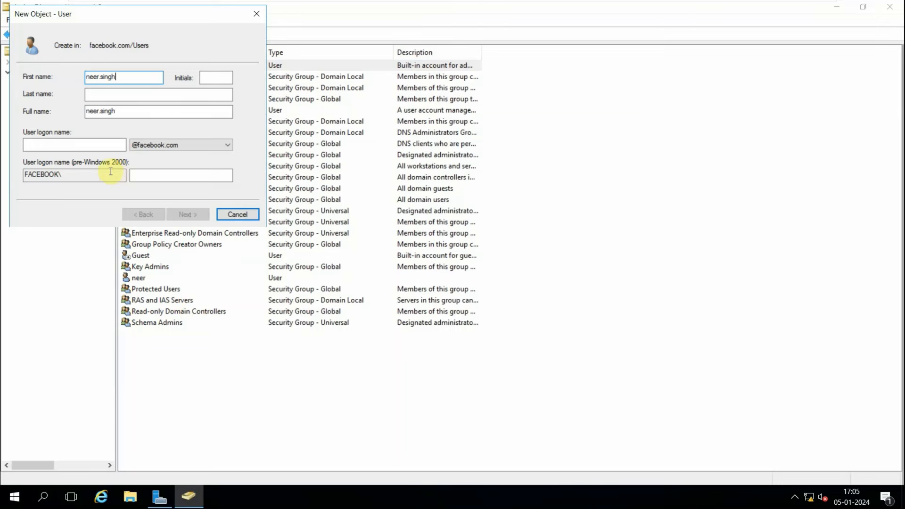
left_click(86, 146)
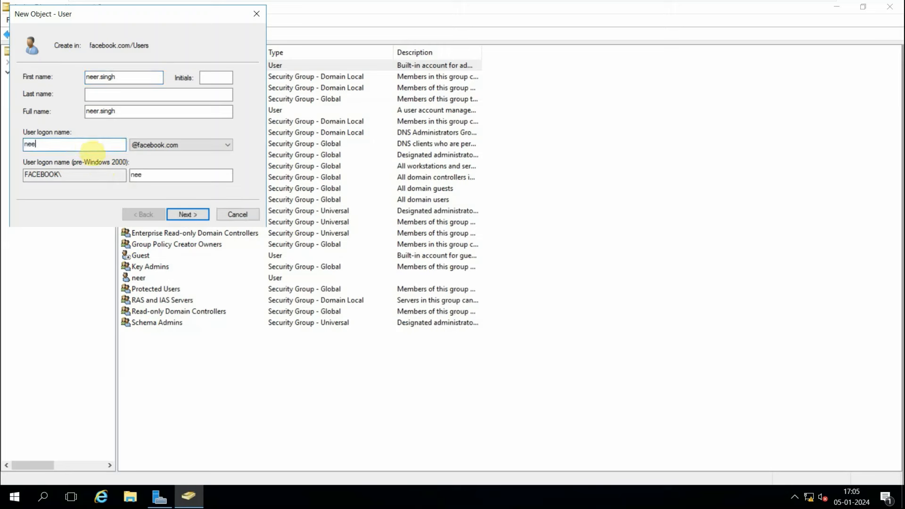
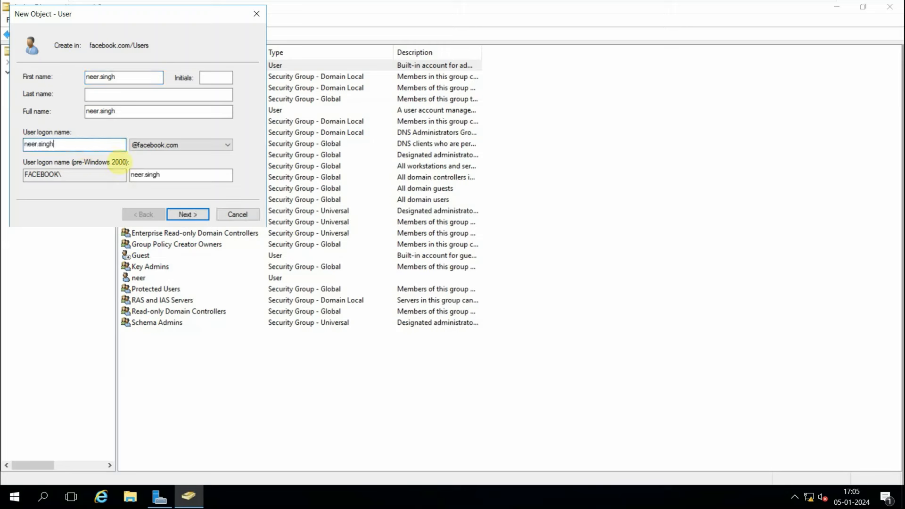
left_click(197, 215)
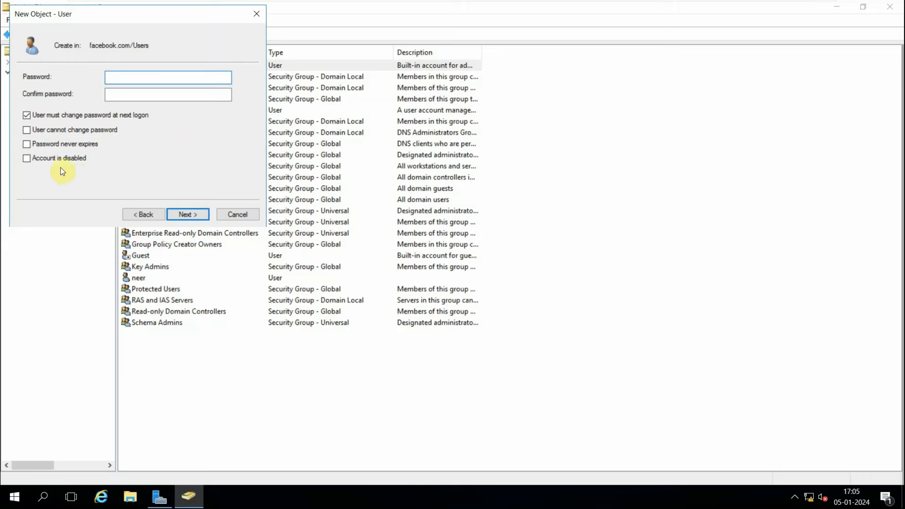
Enable Password never expires, enter and confirm the account password, and finish creating the user.
left_click(32, 143)
key("Return")
left_click(123, 77)
type("•••••")
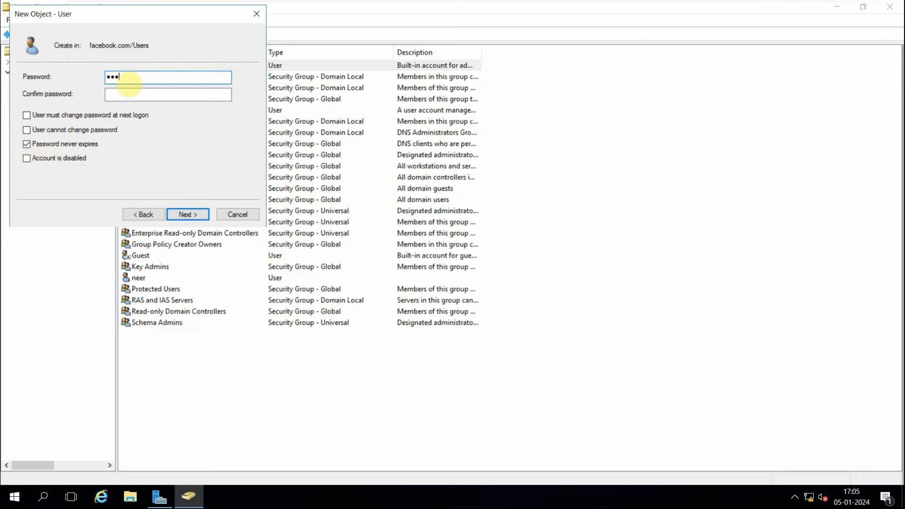
type("•••••")
key("Tab")
type("•••••••••")
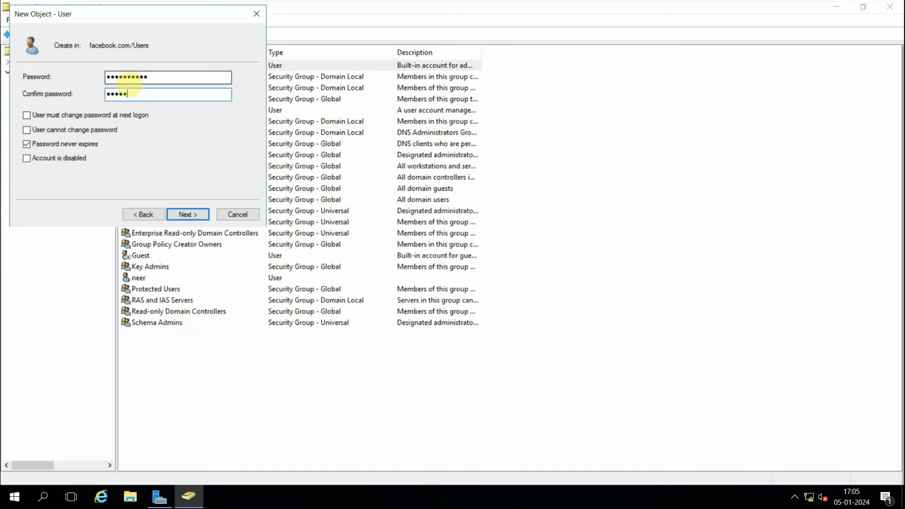
type("•")
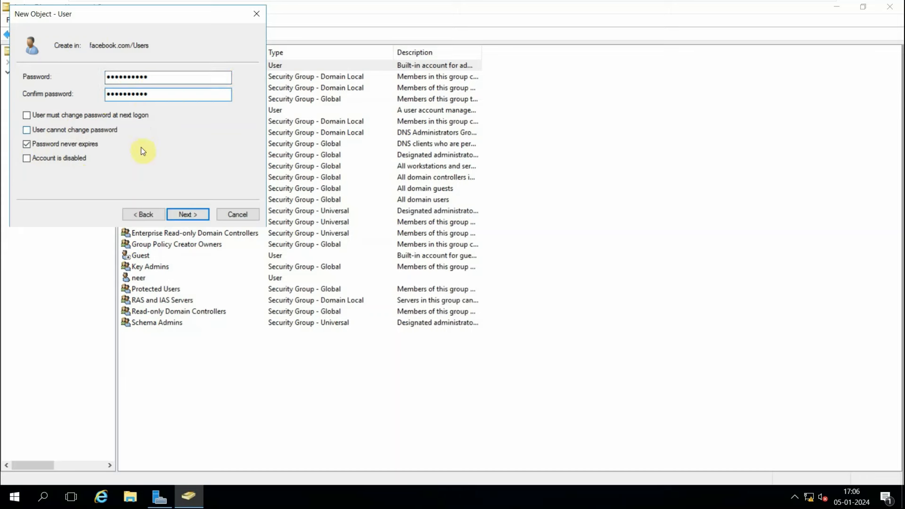
left_click(177, 215)
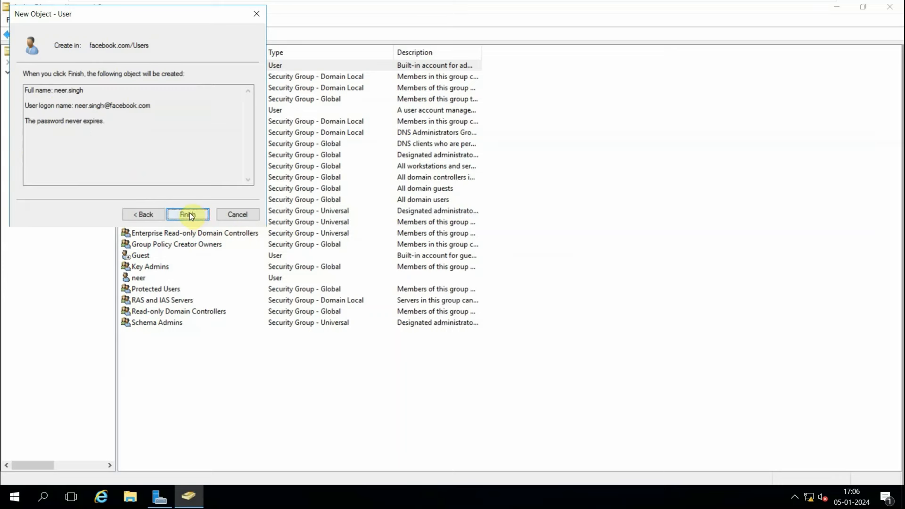
left_click_drag(51, 105, 152, 105)
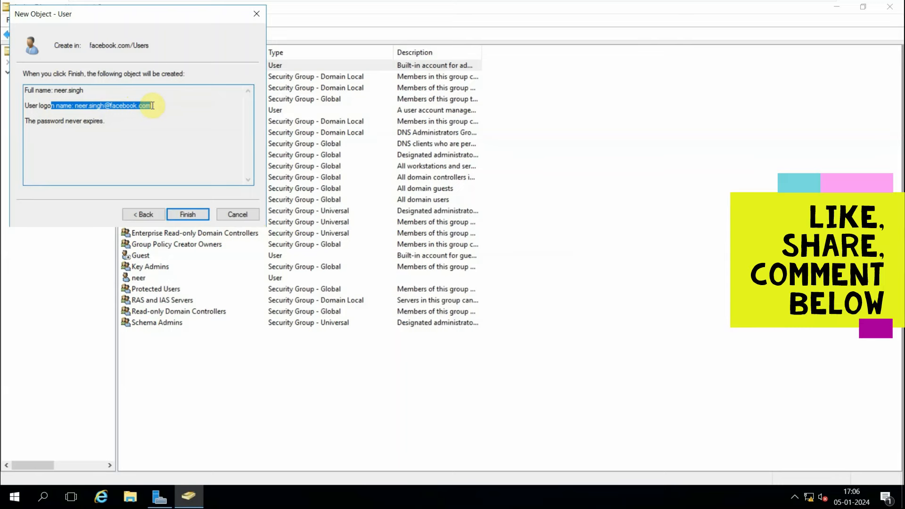
left_click(188, 214)
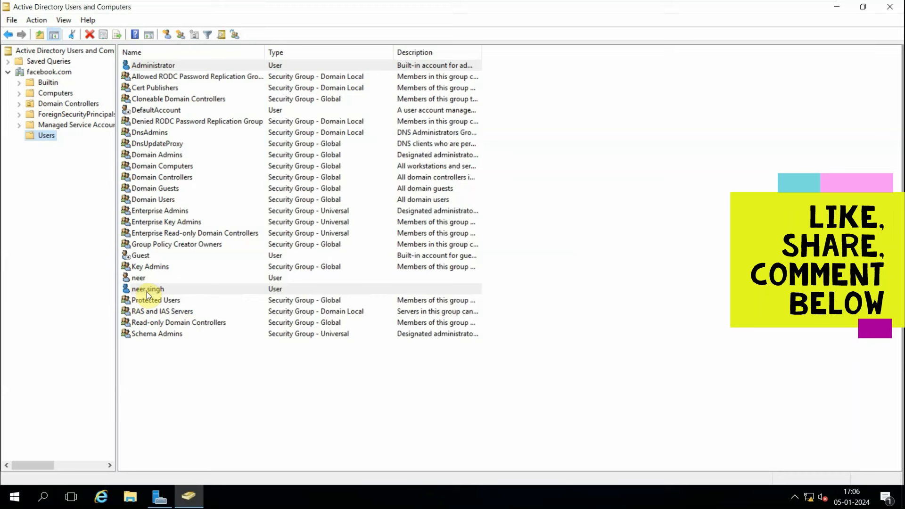
Open the properties of the newly created user account.
double_click(146, 292)
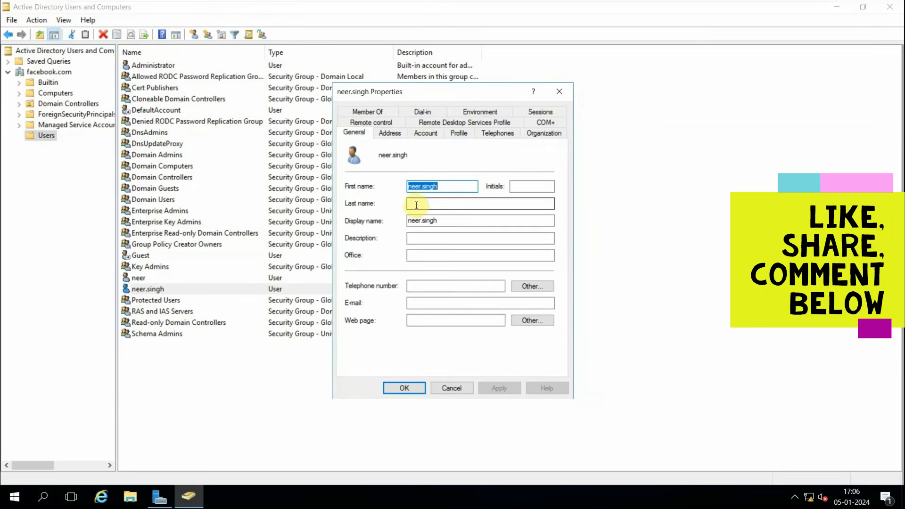
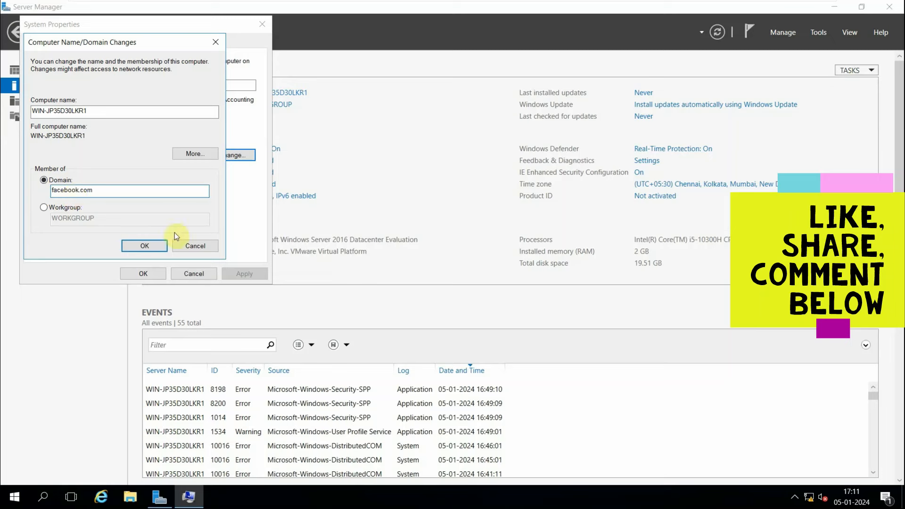
Join the computer to the facebook.com domain, entering administrator as the user name and the administrator account password.
left_click(148, 247)
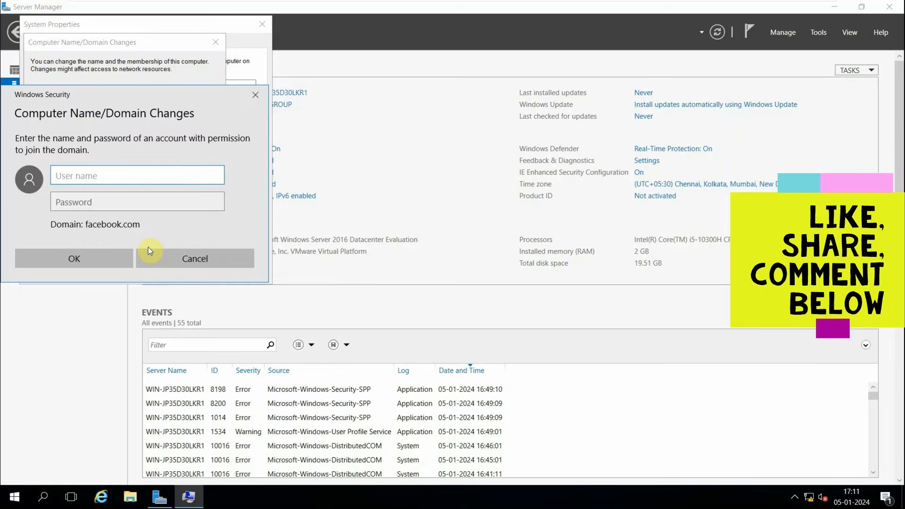
left_click_drag(178, 96, 279, 123)
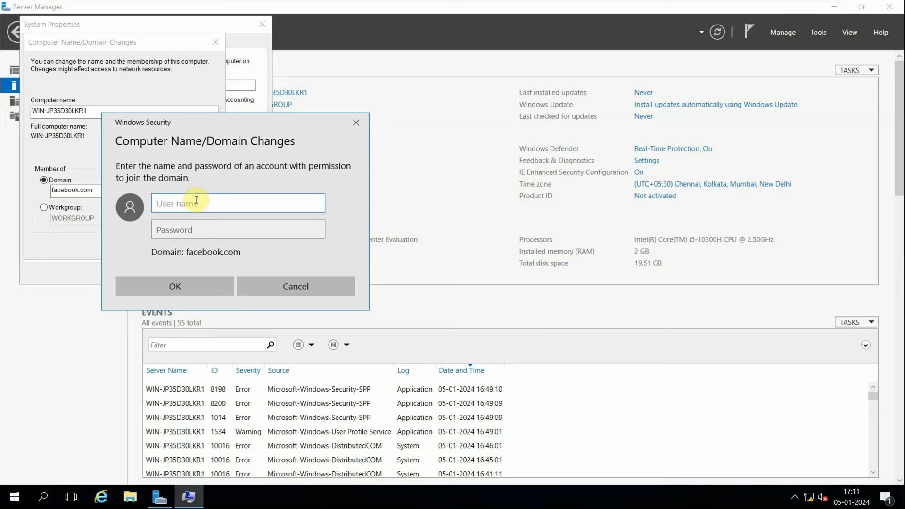
type("administrator")
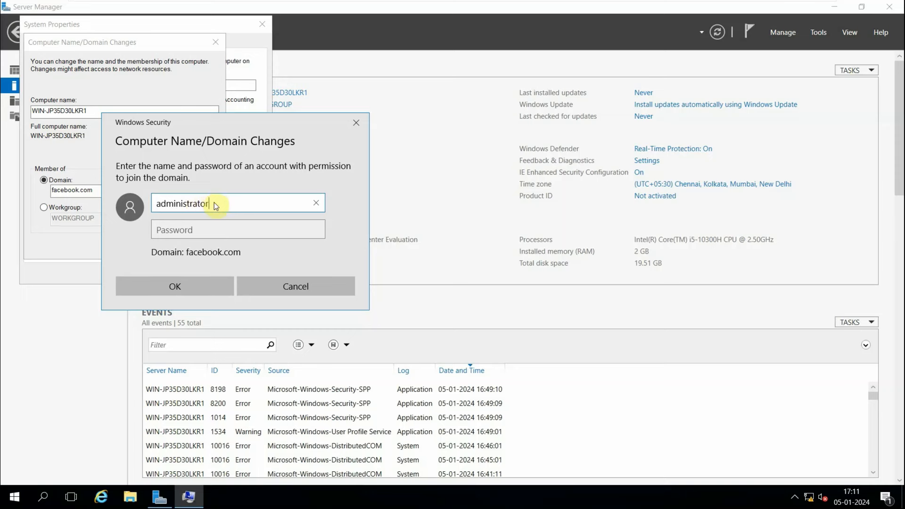
left_click_drag(219, 203, 140, 206)
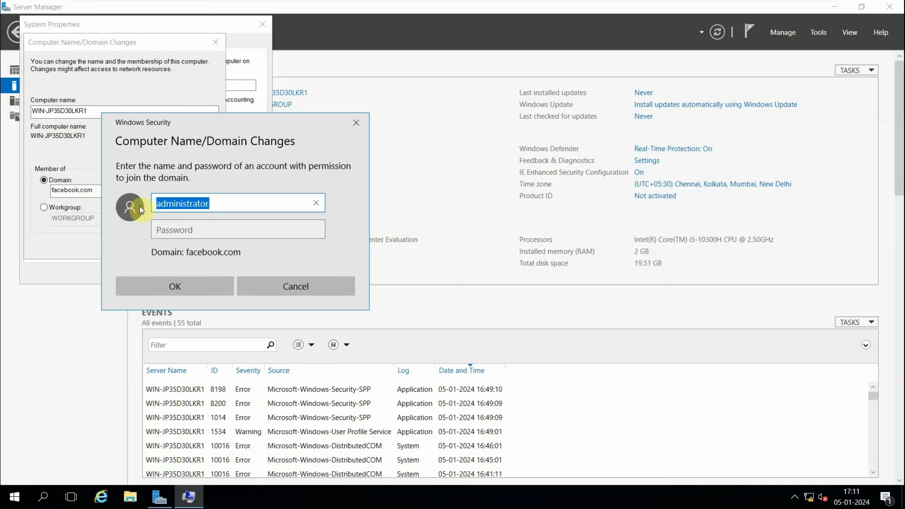
left_click(180, 231)
left_click(157, 283)
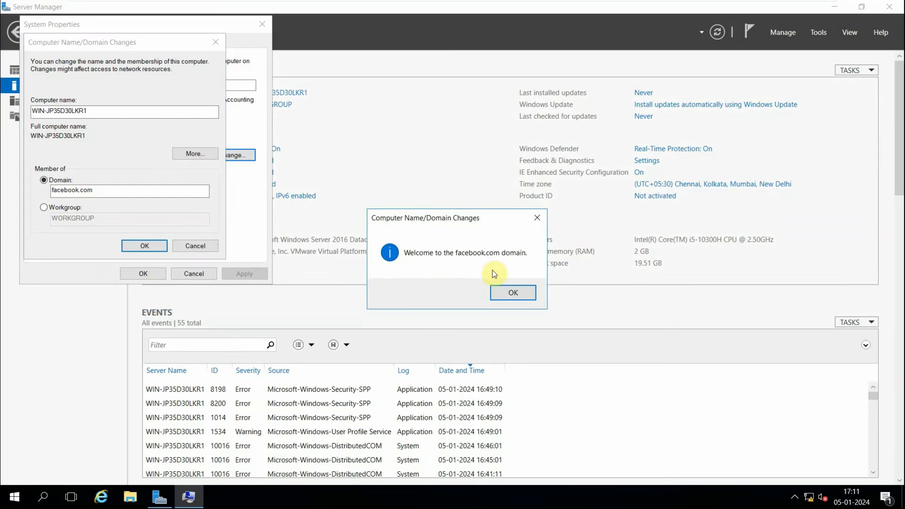
Acknowledge the domain welcome and restart notices, close System Properties and restart the computer now.
left_click(508, 295)
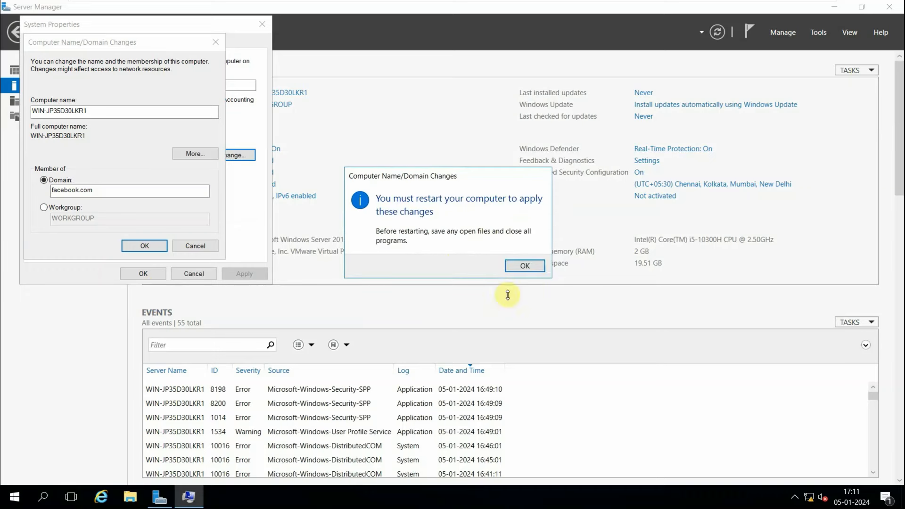
left_click(516, 267)
left_click(142, 273)
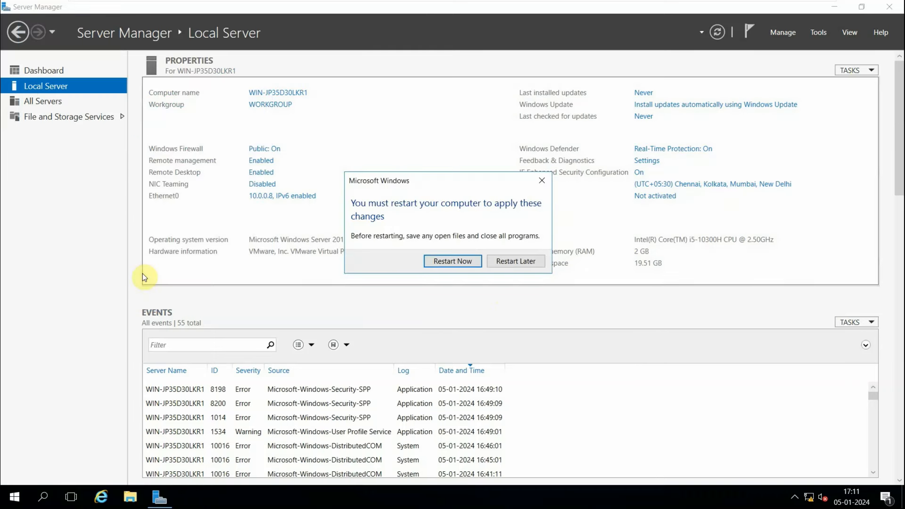
left_click(445, 259)
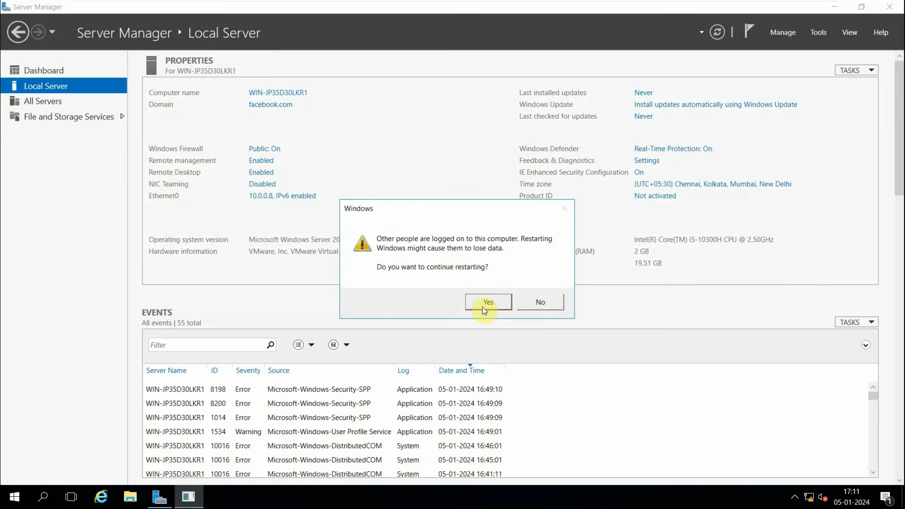
left_click(482, 307)
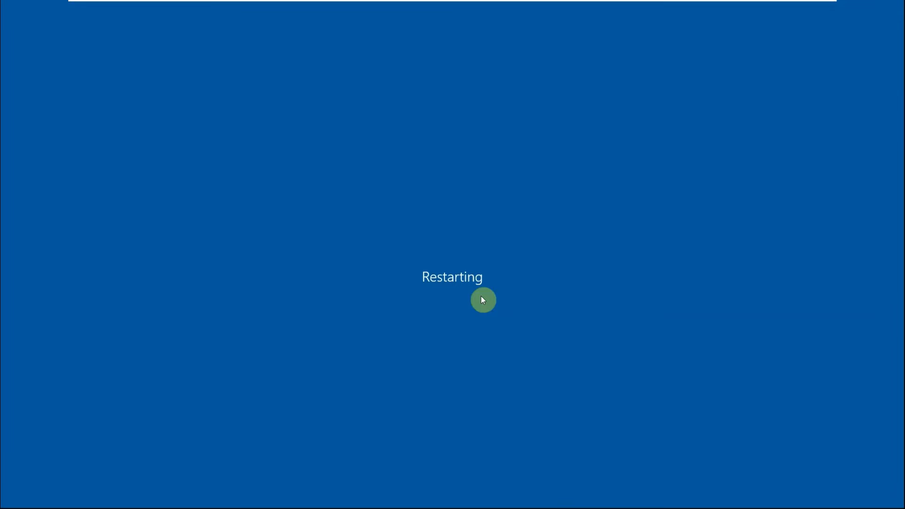
Switch to the Domain Server virtual machine.
mouse_move(495, 4)
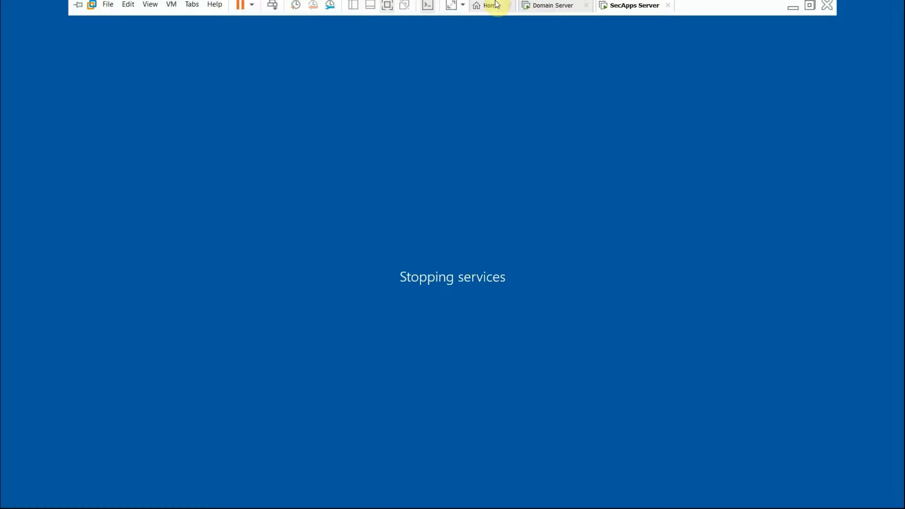
left_click(530, 10)
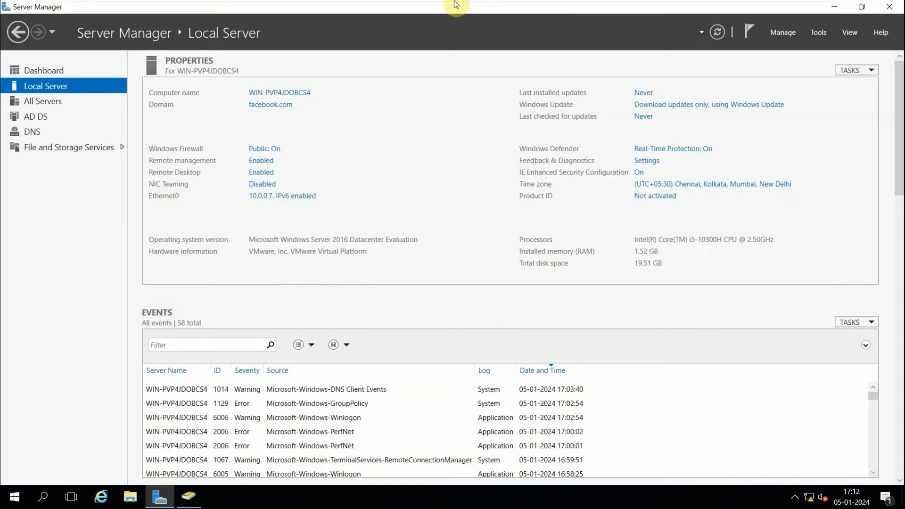
mouse_move(457, 5)
left_click(617, 9)
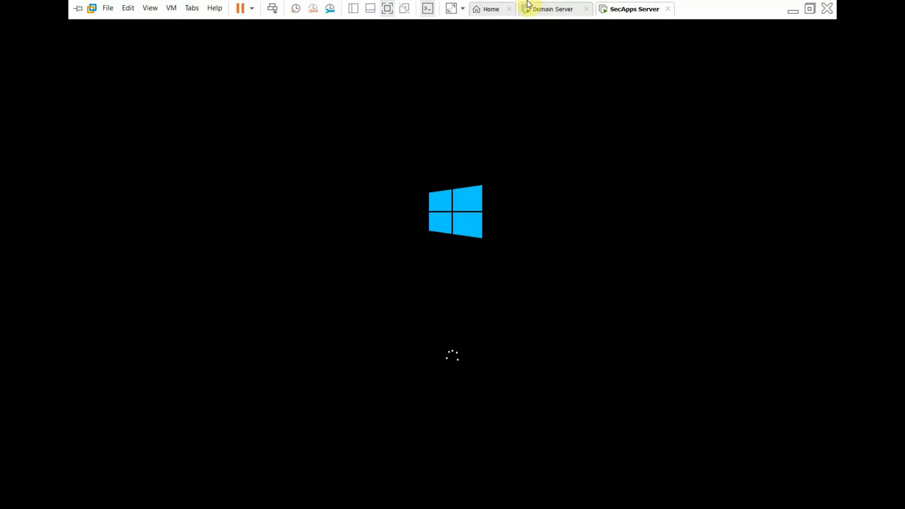
left_click(549, 9)
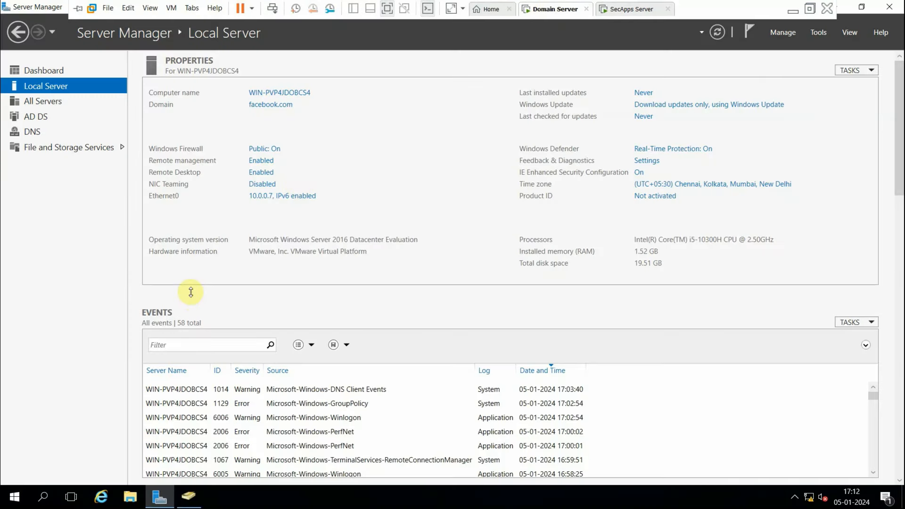
Open Active Directory Users and Computers and open the properties of the new user in facebook.com's Users container.
left_click(819, 30)
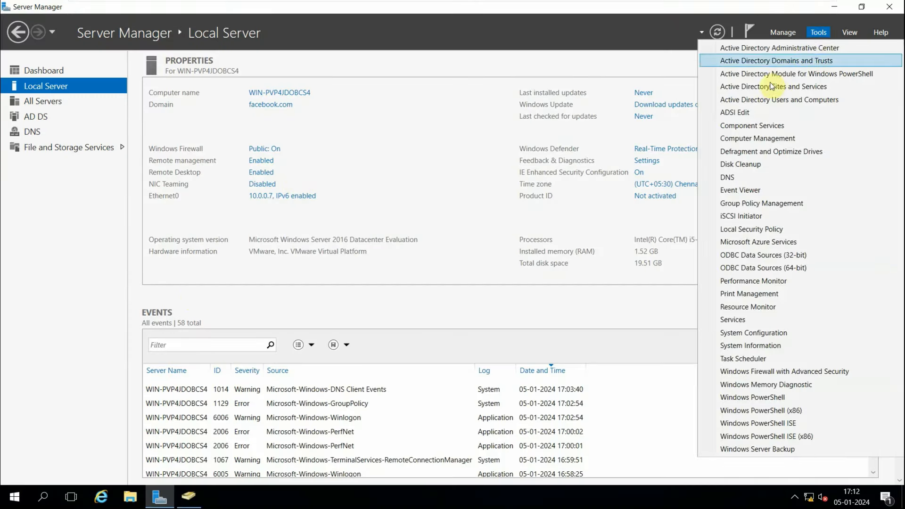
left_click(772, 100)
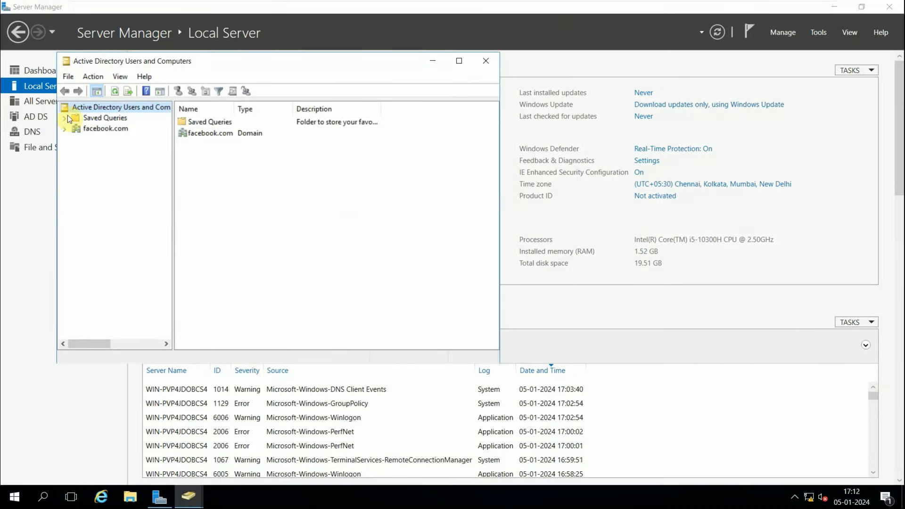
left_click(64, 131)
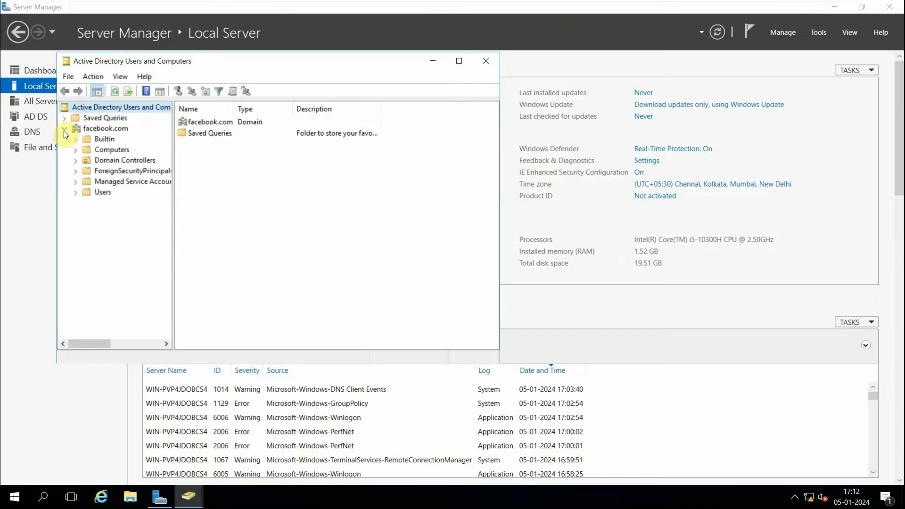
left_click(99, 191)
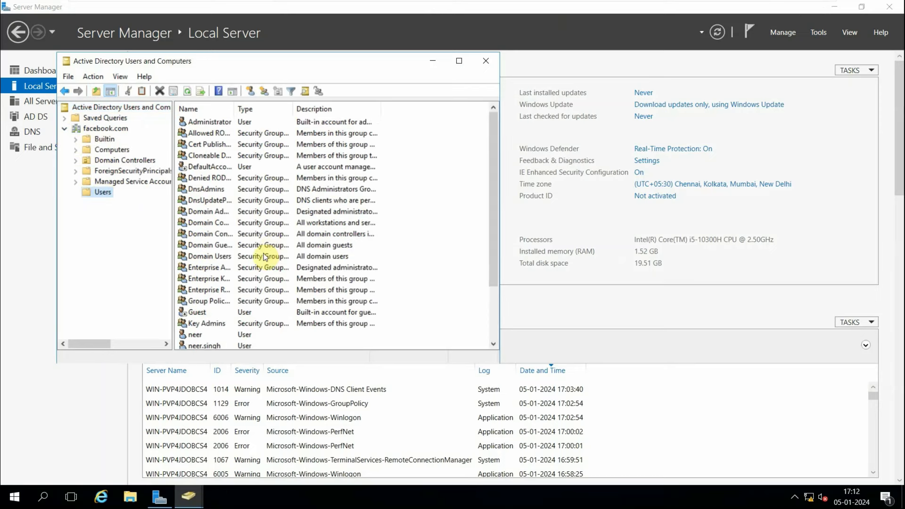
scroll(263, 254, "down", 2)
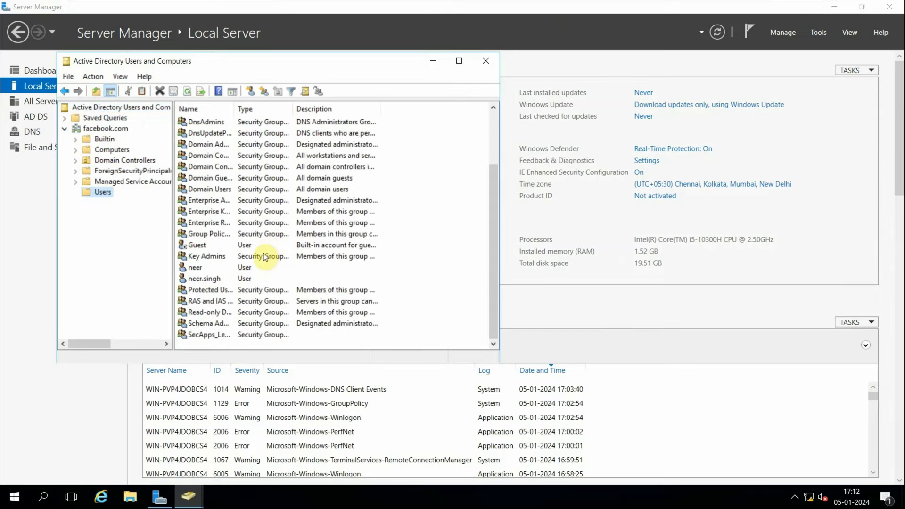
double_click(203, 280)
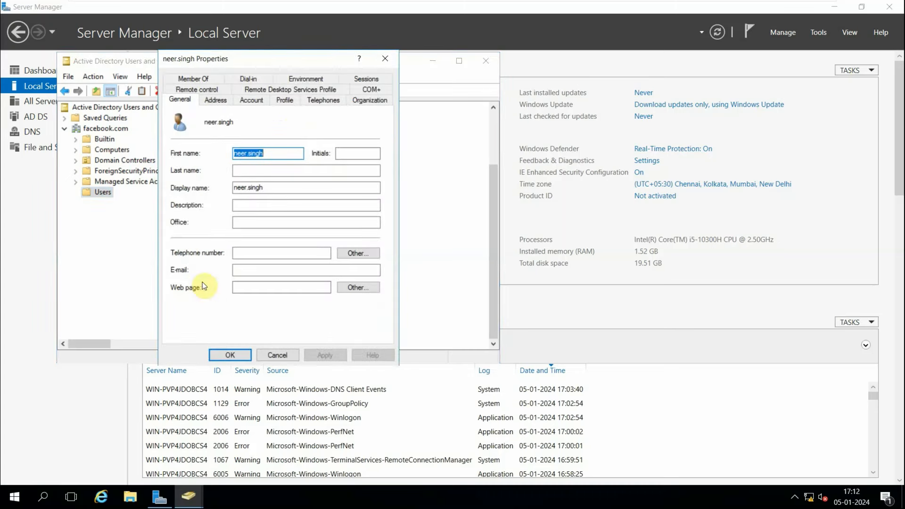
Add the user to the Administrators group from its group memberships, then apply and close the properties.
left_click(261, 106)
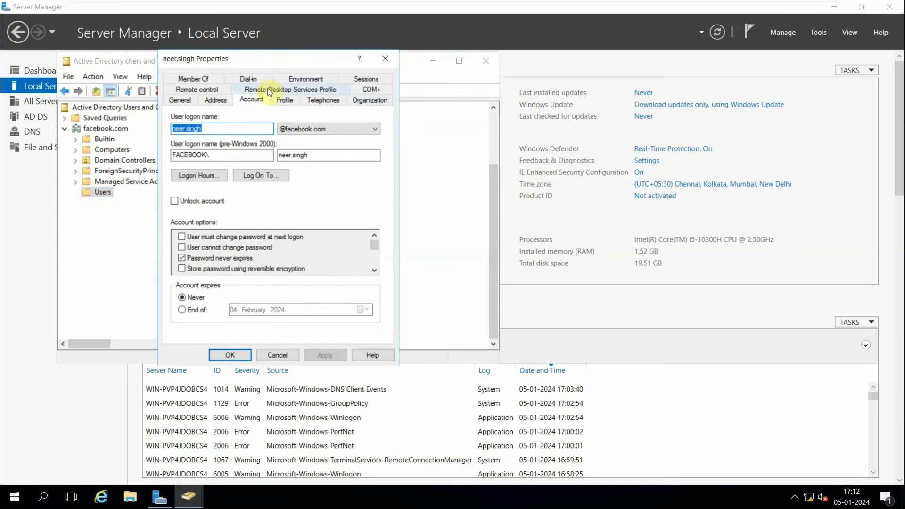
left_click(210, 81)
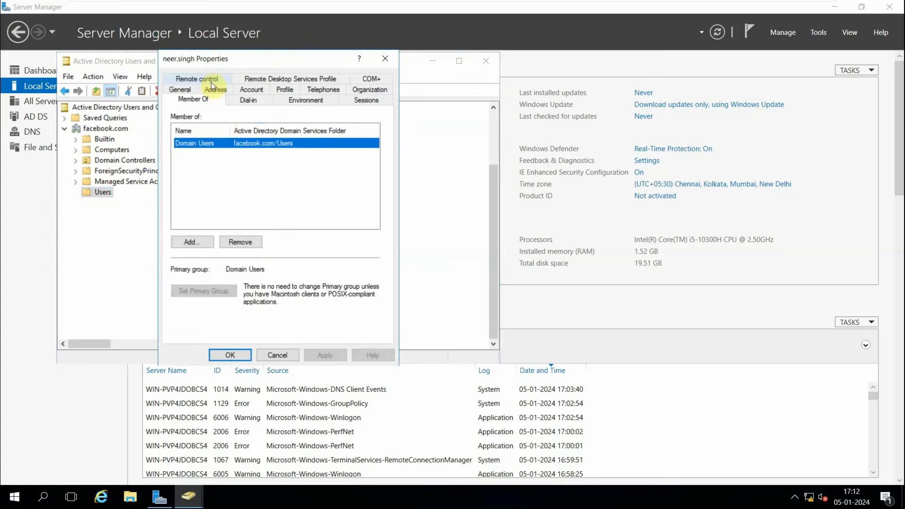
left_click(191, 242)
type("adm")
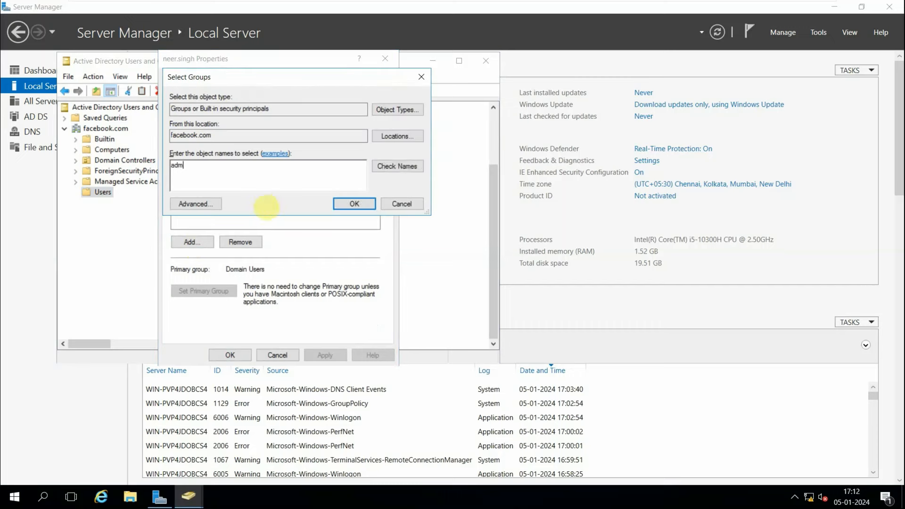
left_click(383, 167)
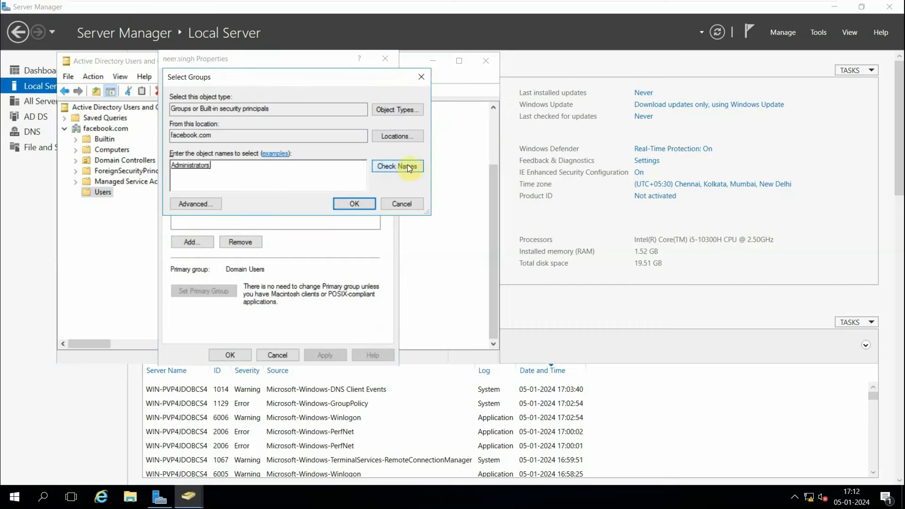
left_click(349, 203)
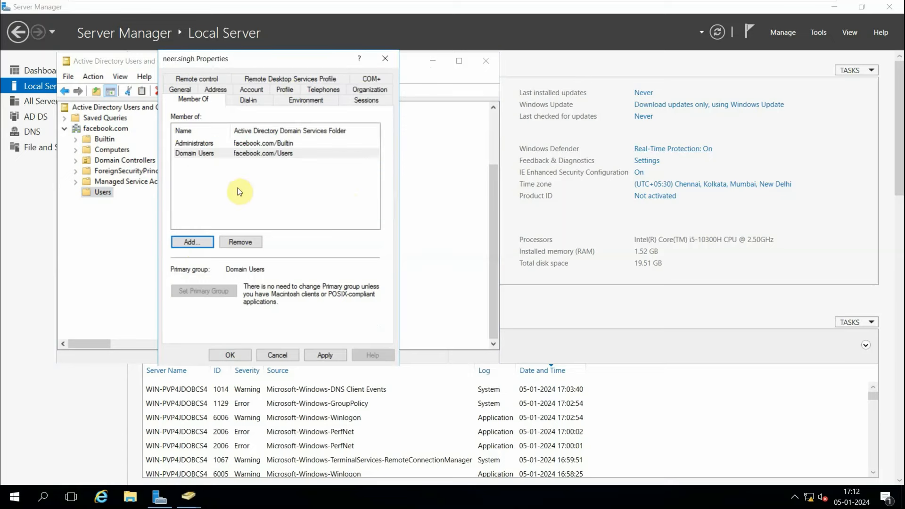
left_click(324, 355)
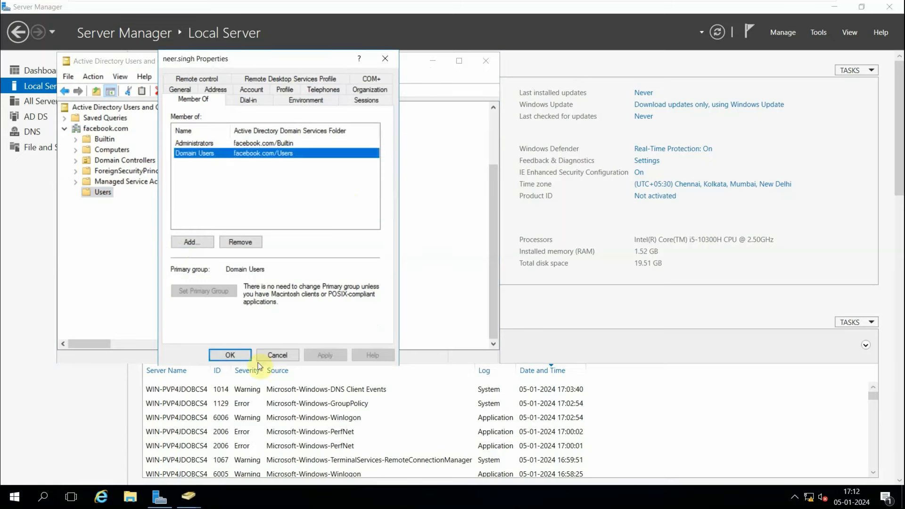
left_click(230, 355)
Close Active Directory Users and Computers and Server Manager.
left_click(485, 60)
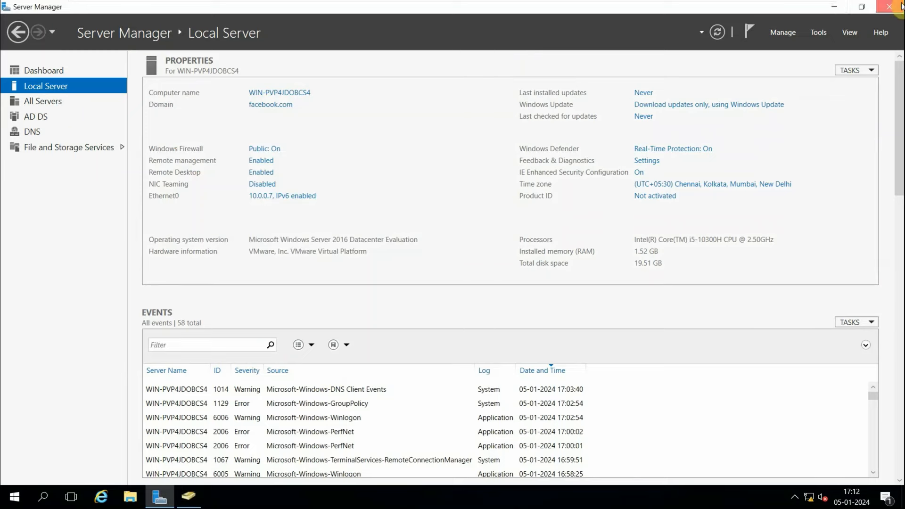
left_click(888, 6)
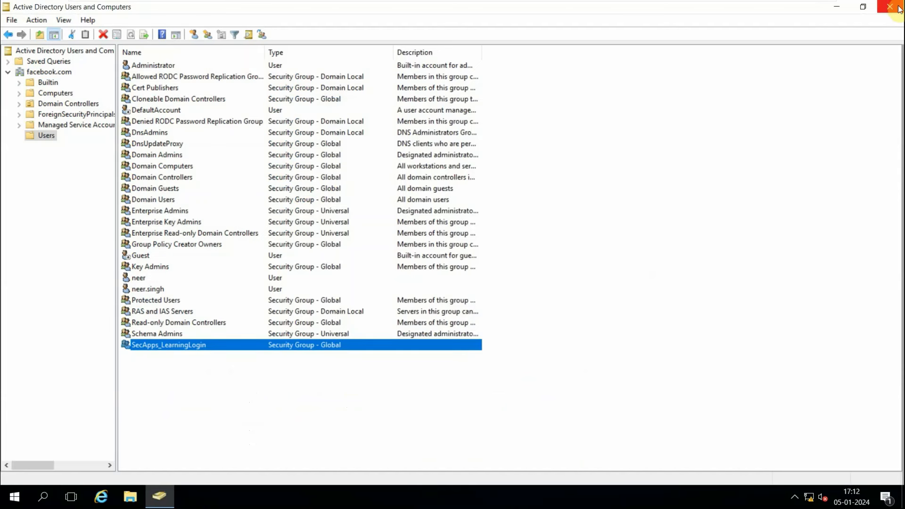
left_click(898, 7)
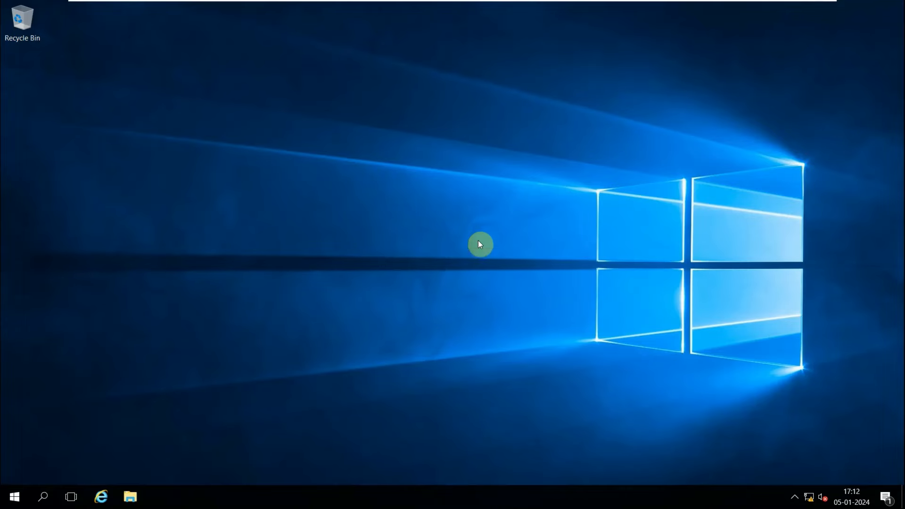
Switch to the SecApps Server virtual machine and send Ctrl+Alt+Delete to reach the sign-in screen.
mouse_move(474, 3)
left_click(651, 8)
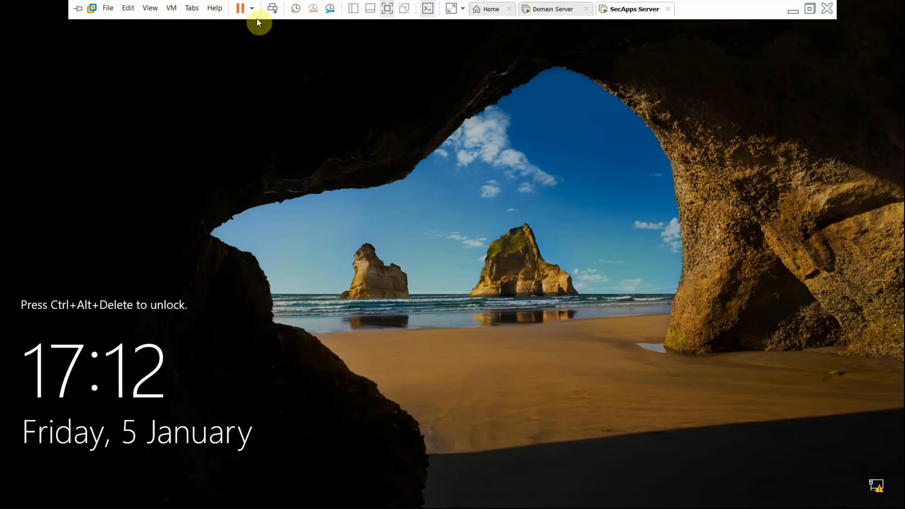
left_click(274, 13)
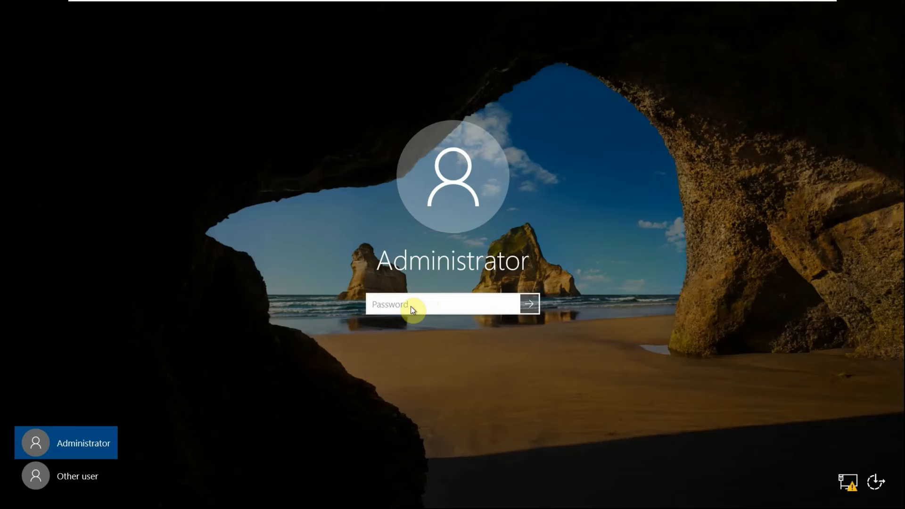
Choose to sign in as Other user.
left_click(72, 478)
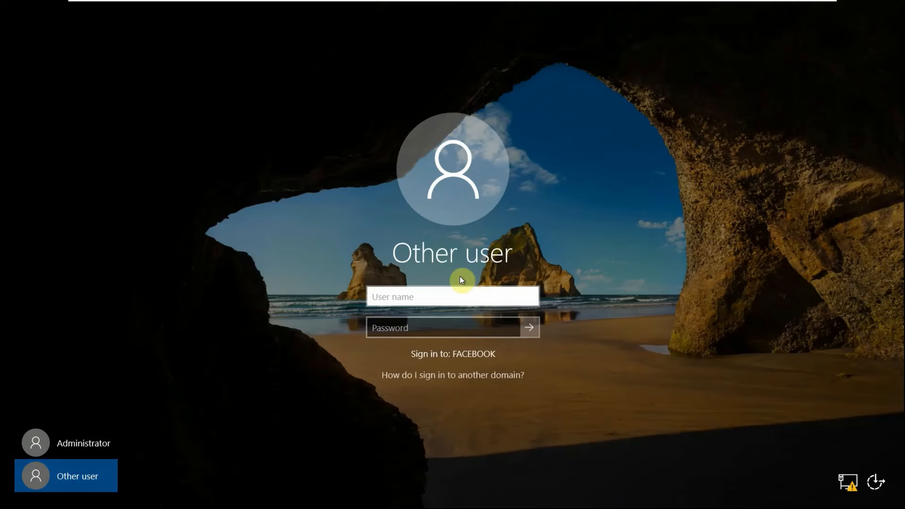
type("facebook\\")
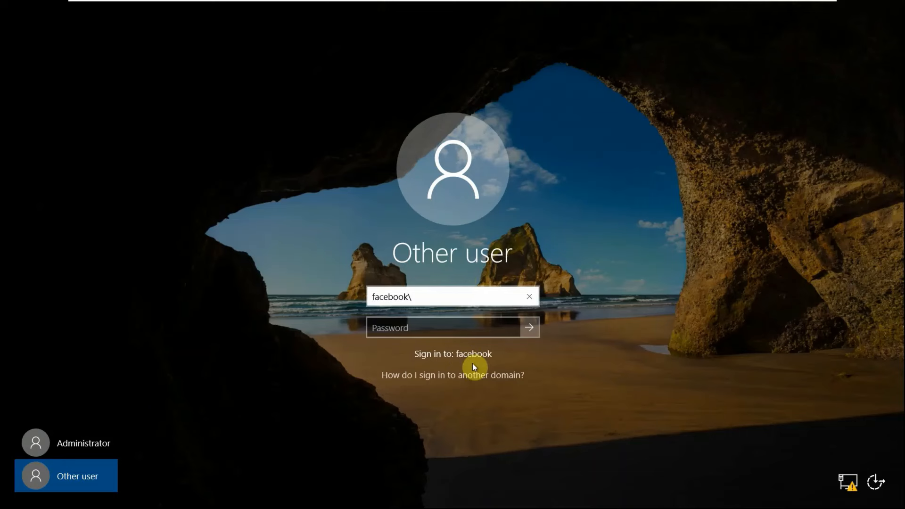
key("BackSpace")
key("BackSpace")
key("BackSpace")
key("BackSpace")
key("BackSpace")
key("BackSpace")
key("BackSpace")
key("BackSpace")
key("BackSpace")
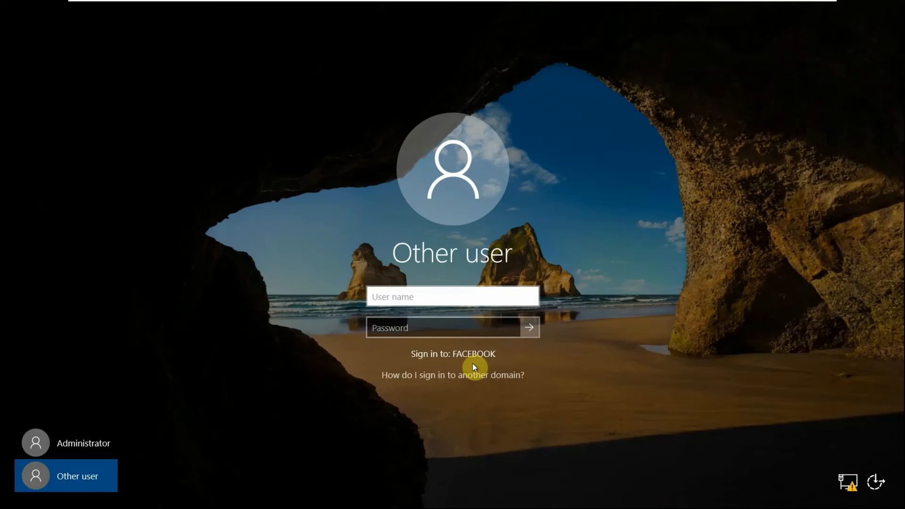
type(".\\")
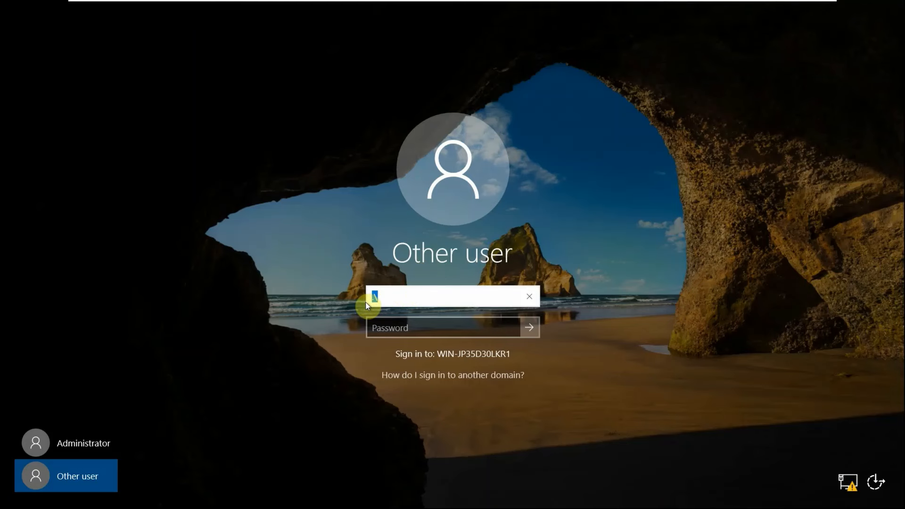
Sign in with the domain user's account name prefixed by facebook\ and enter the account password.
type("faceb")
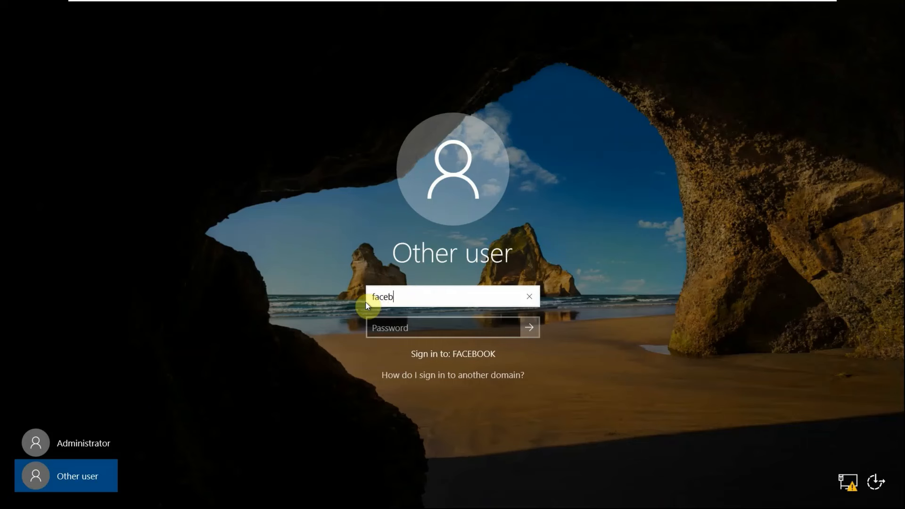
type("ook\\n")
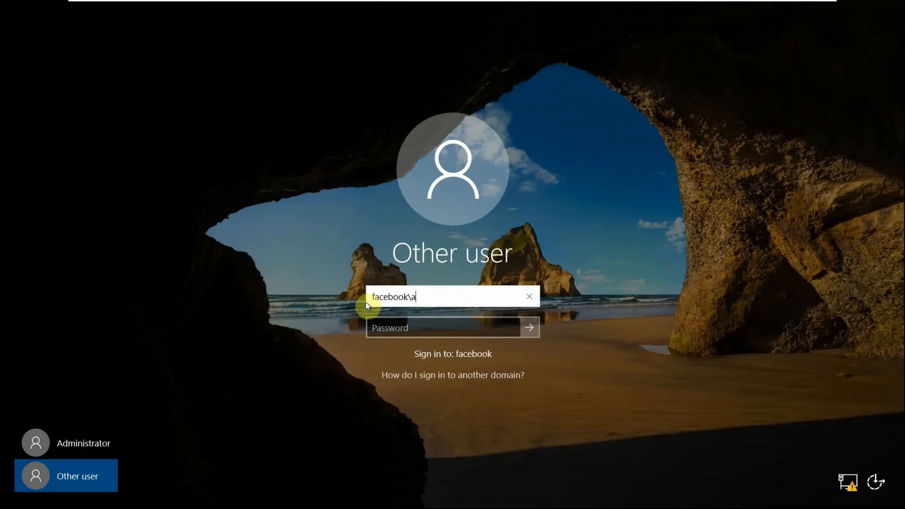
key("BackSpace")
key("Tab")
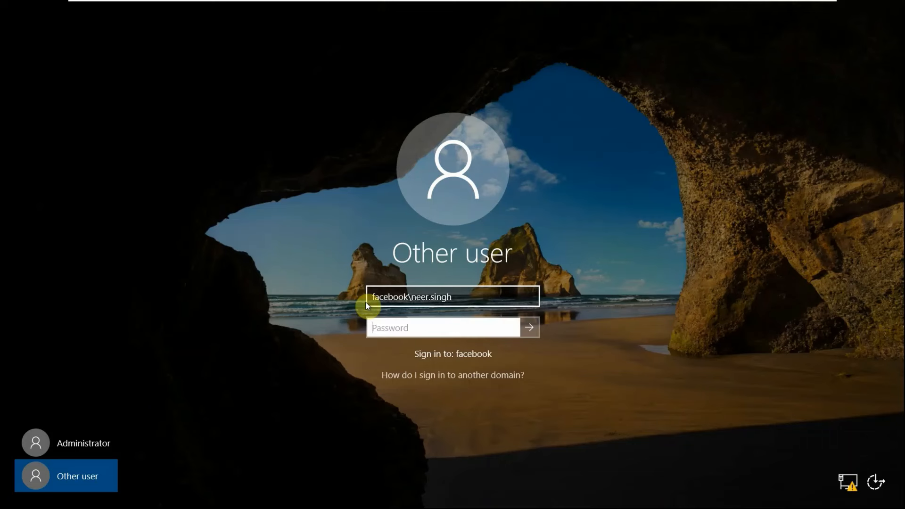
type("••••••••••")
key("Return")
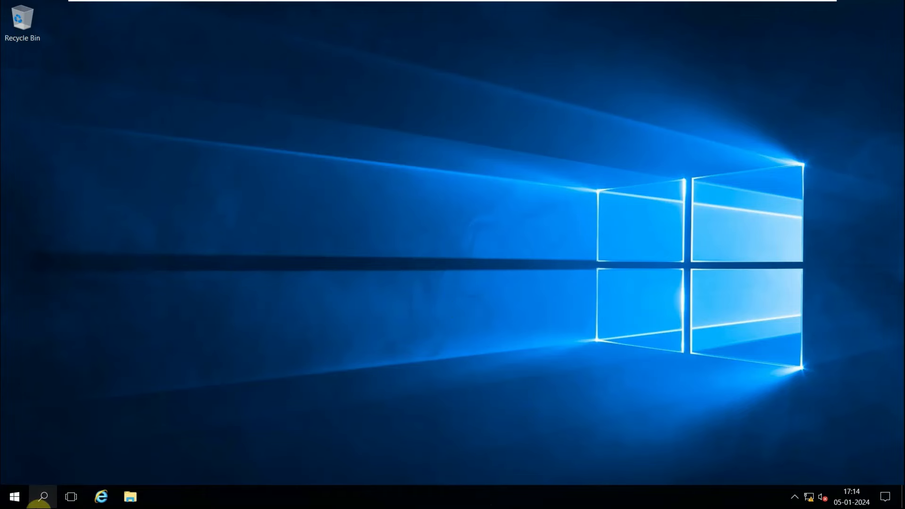
Open Command Prompt and run whoami to check the signed-in account.
left_click(42, 498)
type("cmd")
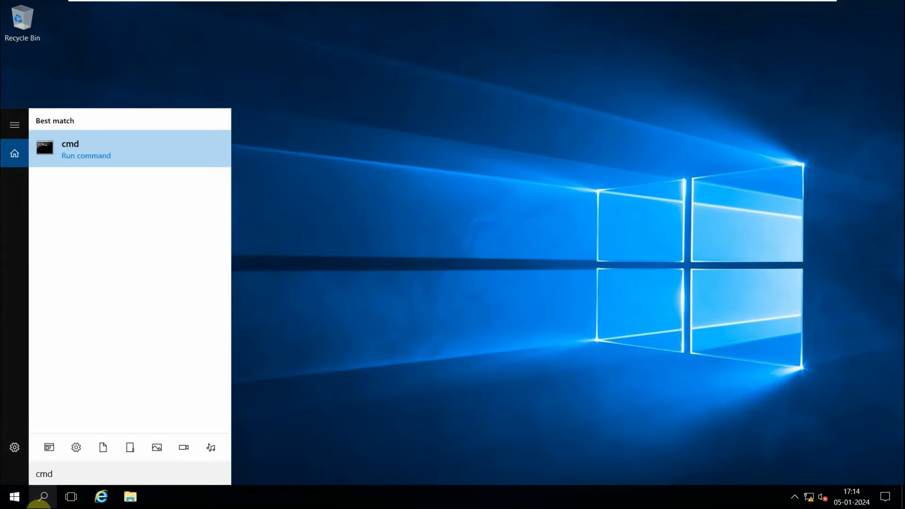
key("Return")
type("whoami")
key("Return")
left_click_drag(106, 73, 18, 74)
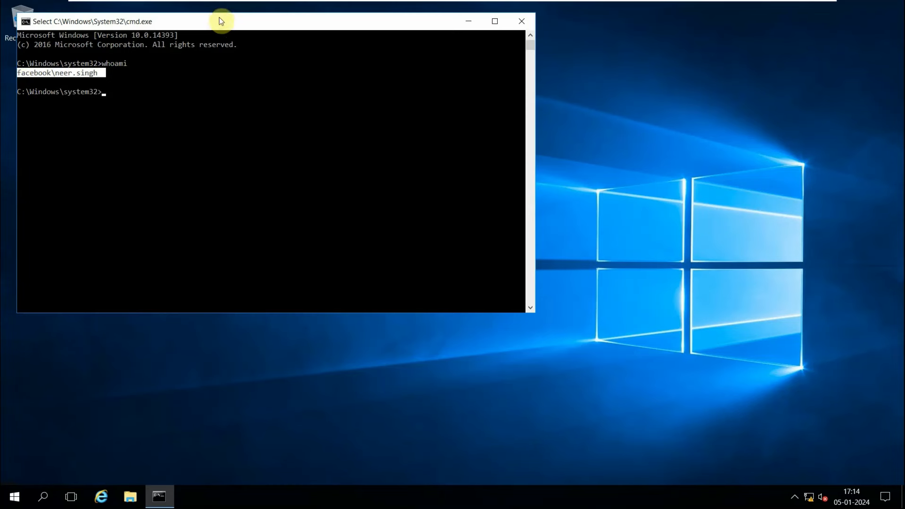
Run lusrmgr.msc from the command prompt to open Local Users and Groups.
left_click_drag(221, 21, 304, 97)
type("lusr")
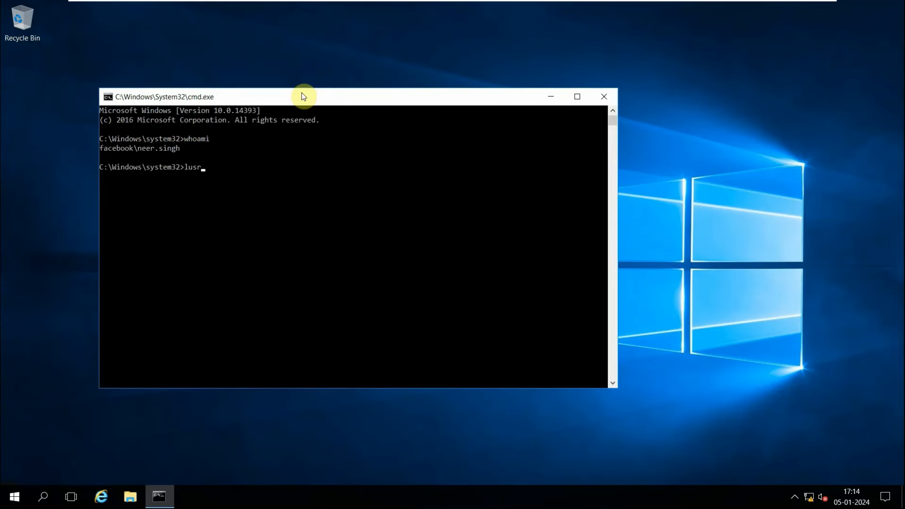
type("mgrm")
key("BackSpace")
type(".msc")
key("Return")
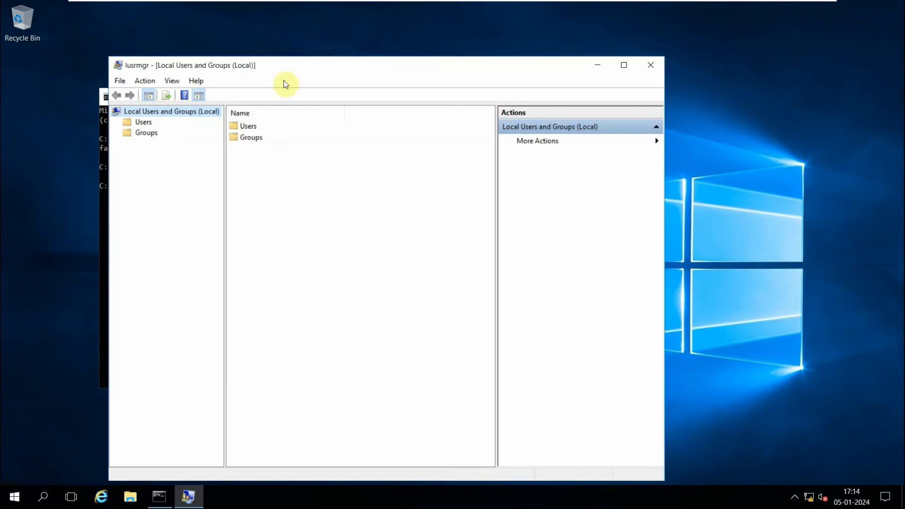
Open the local Users folder to examine the local accounts, then close Local Users and Groups.
double_click(246, 125)
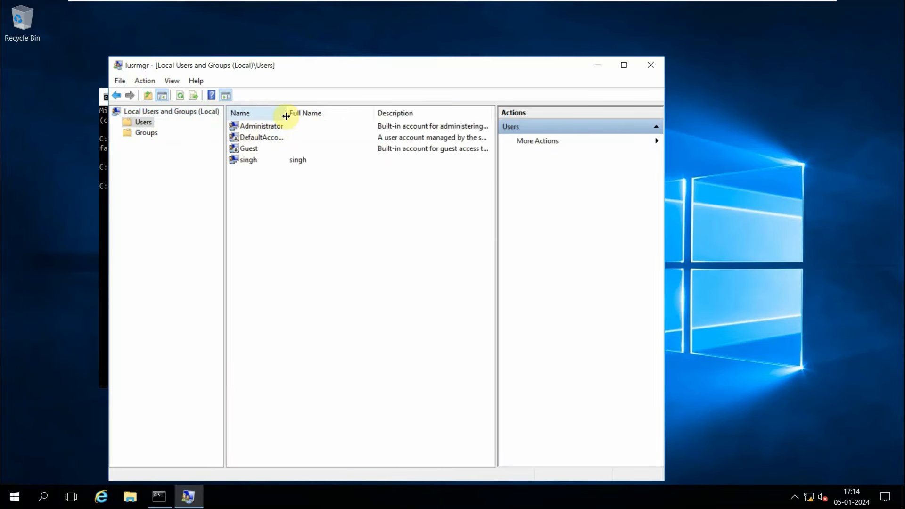
left_click_drag(289, 117, 344, 117)
left_click_drag(401, 75, 522, 198)
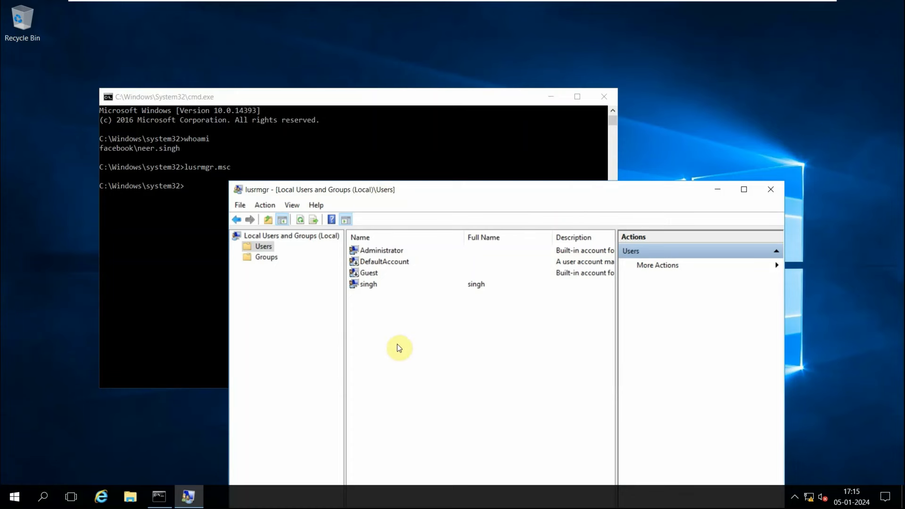
left_click(773, 189)
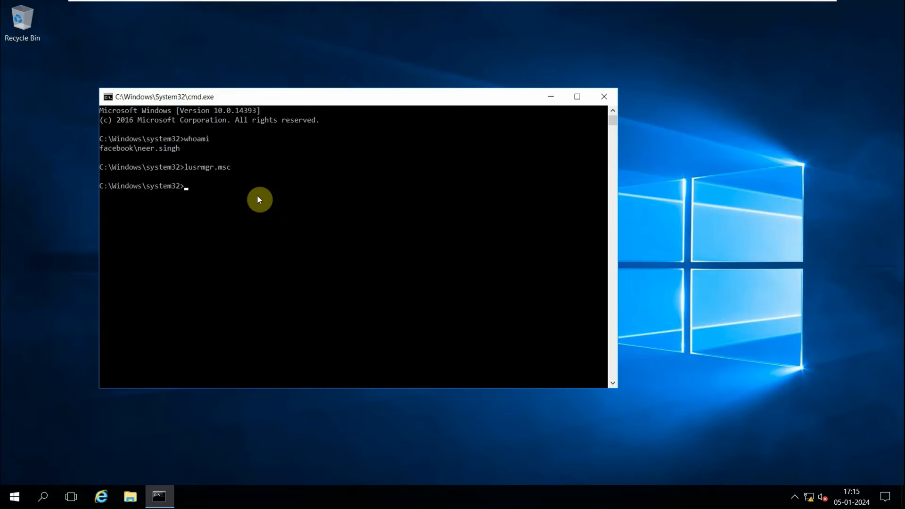
Run services.msc from the command prompt and maximize the Services window.
type("servioce")
key("BackSpace")
key("BackSpace")
key("BackSpace")
type("ces.msc")
key("Return")
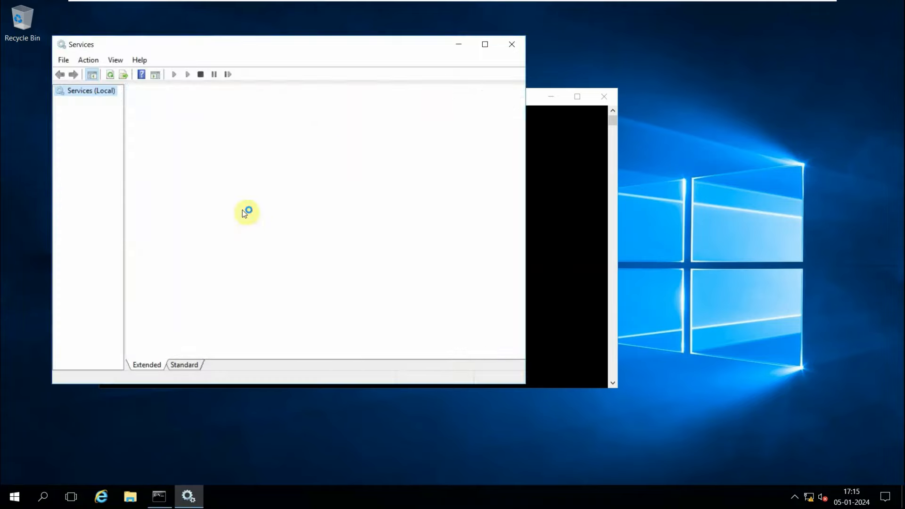
left_click(485, 45)
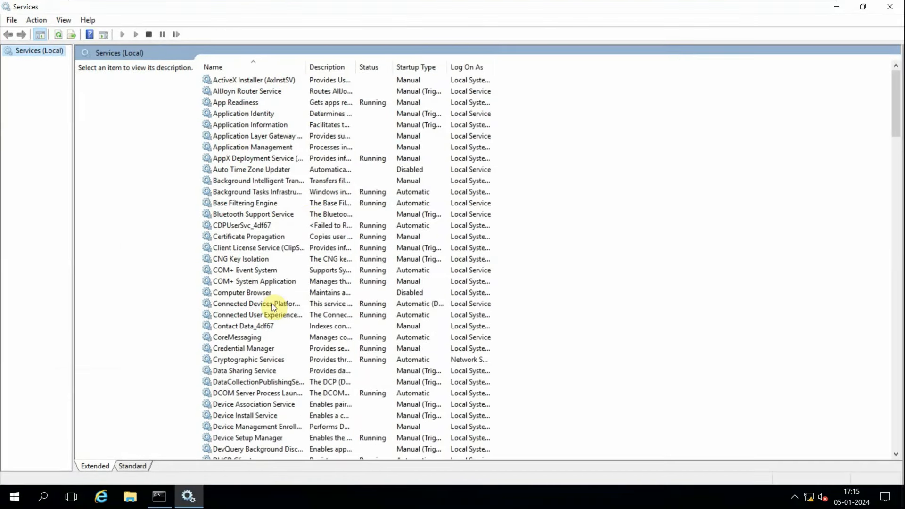
Examine the Log On properties of the COM+ Event System service, then cancel the dialog.
scroll(274, 307, "down", 2)
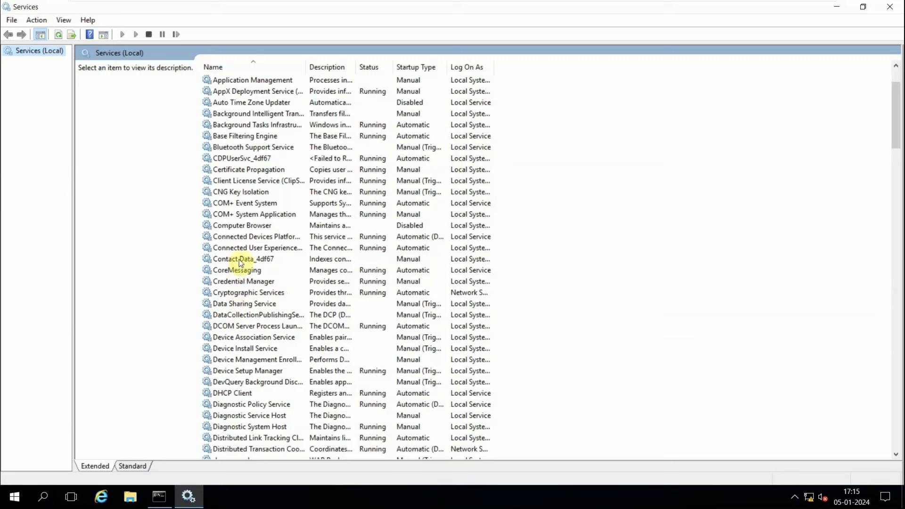
left_click(247, 225)
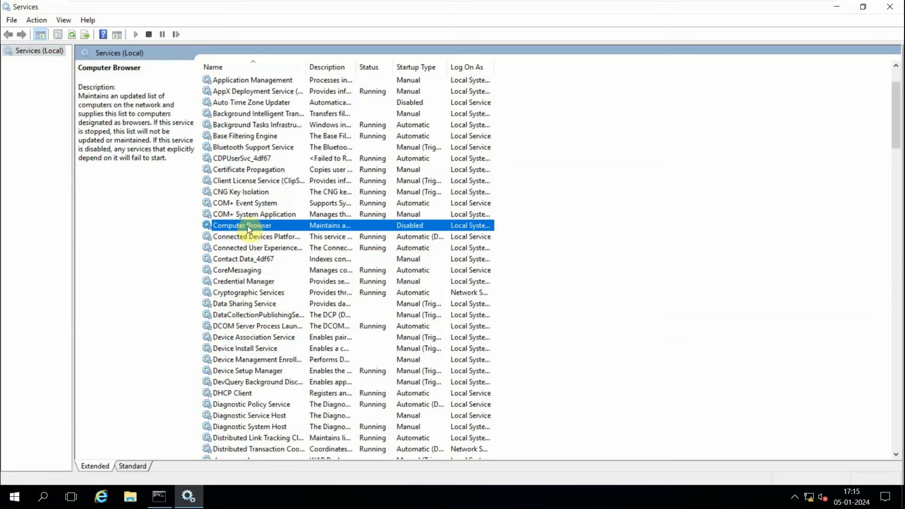
left_click(251, 204)
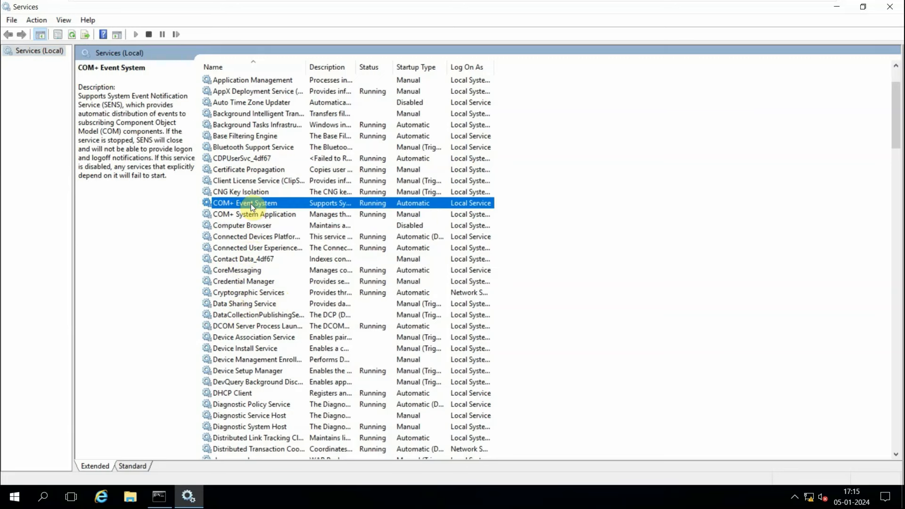
right_click(251, 206)
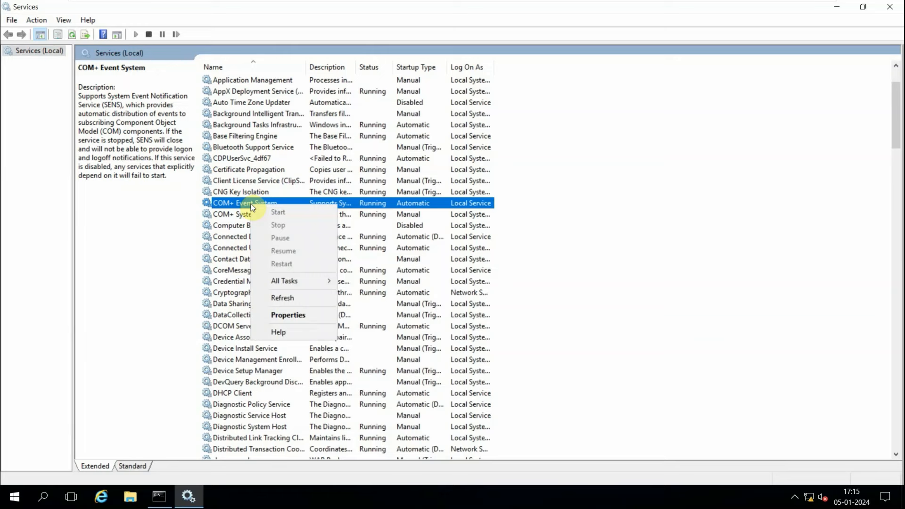
left_click(282, 313)
left_click(380, 132)
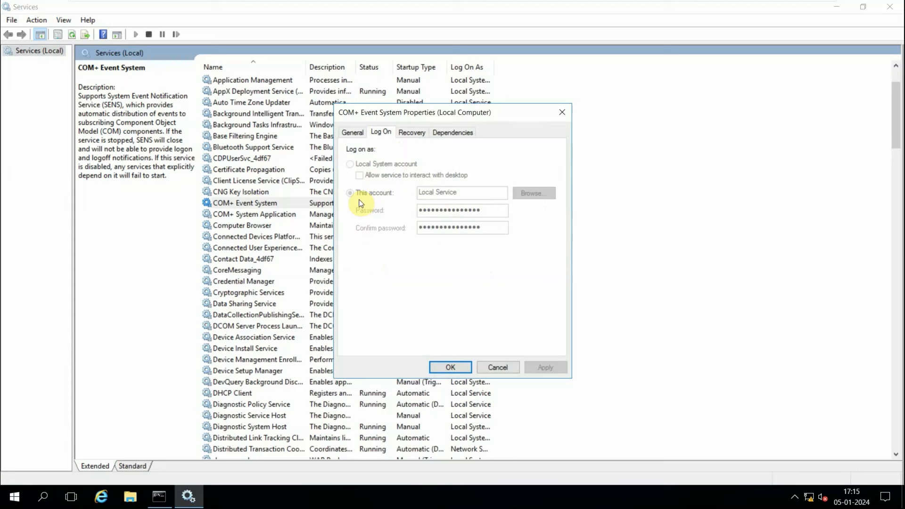
left_click(500, 367)
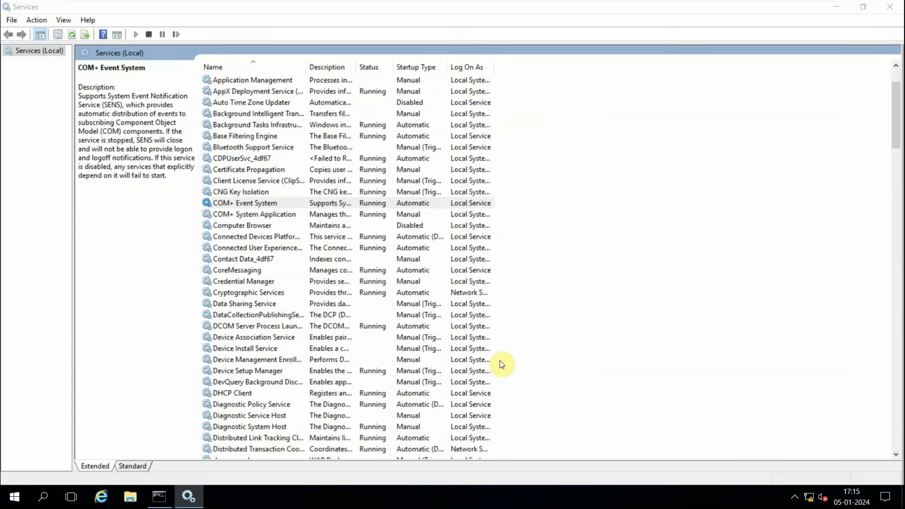
Close the Services window and the Command Prompt.
left_click(898, 7)
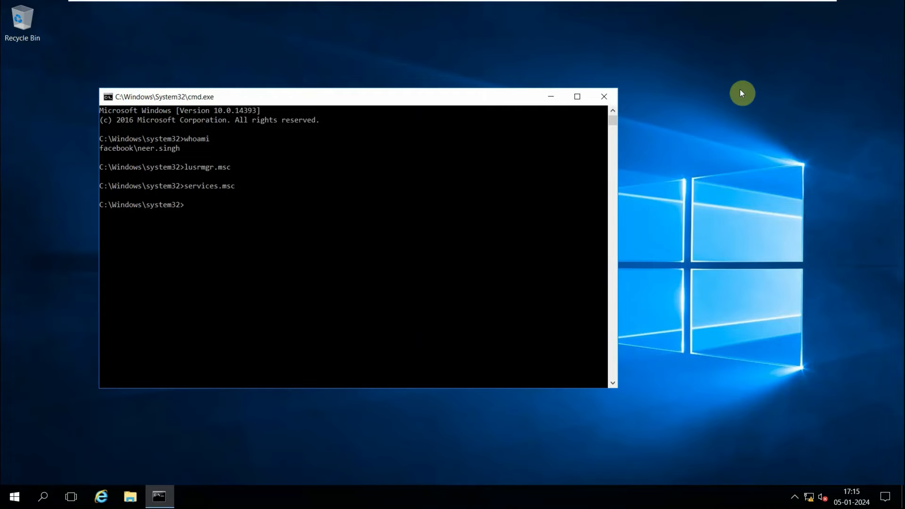
left_click(604, 97)
mouse_move(555, 14)
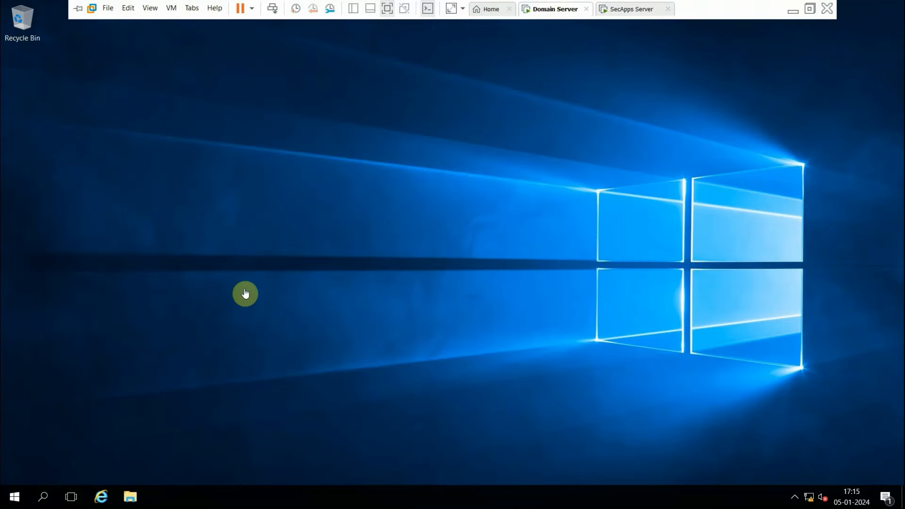
On the Domain Server, search for Services, open it and maximize the window.
left_click(44, 497)
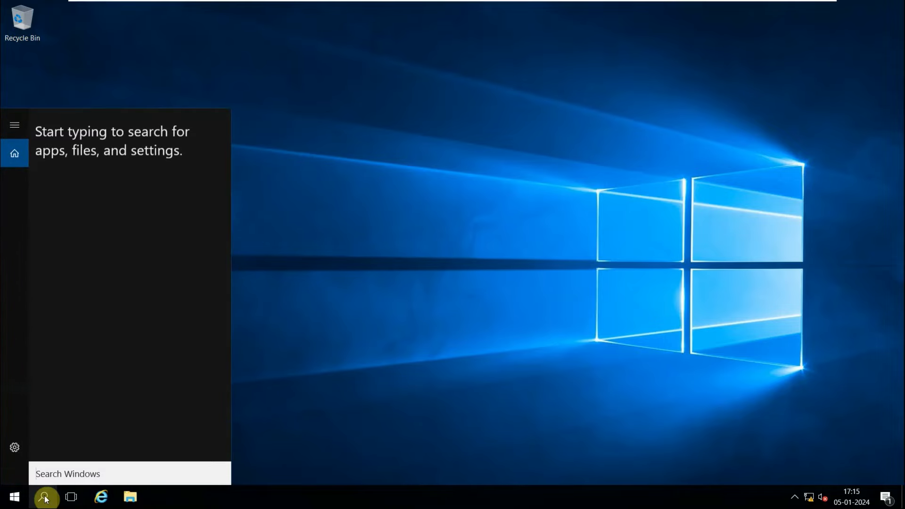
type("services")
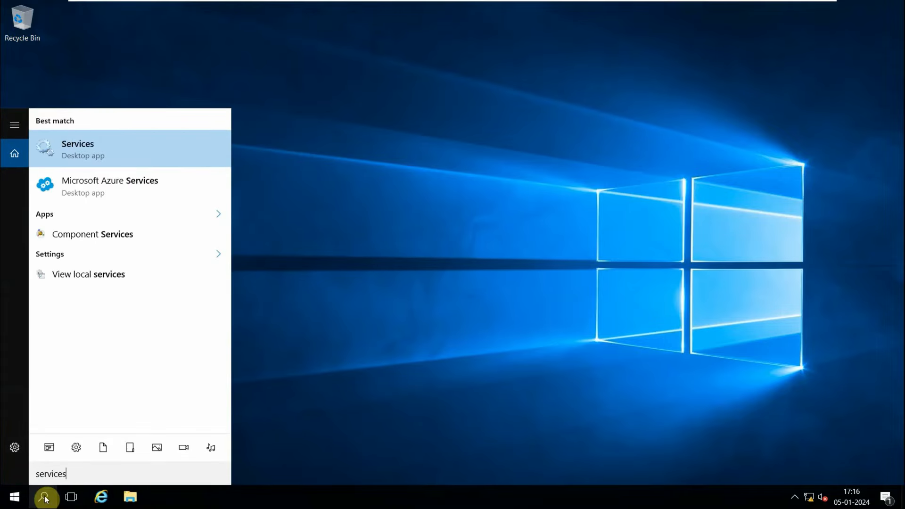
key("Return")
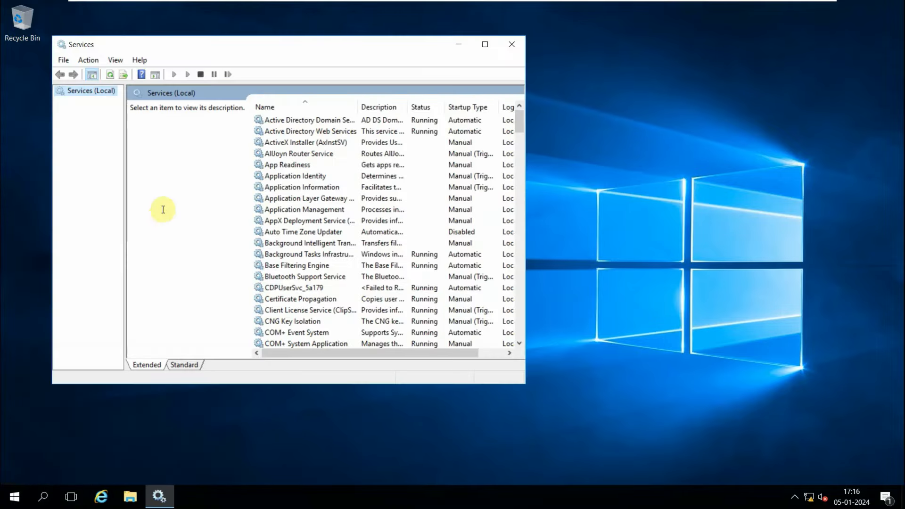
left_click(489, 44)
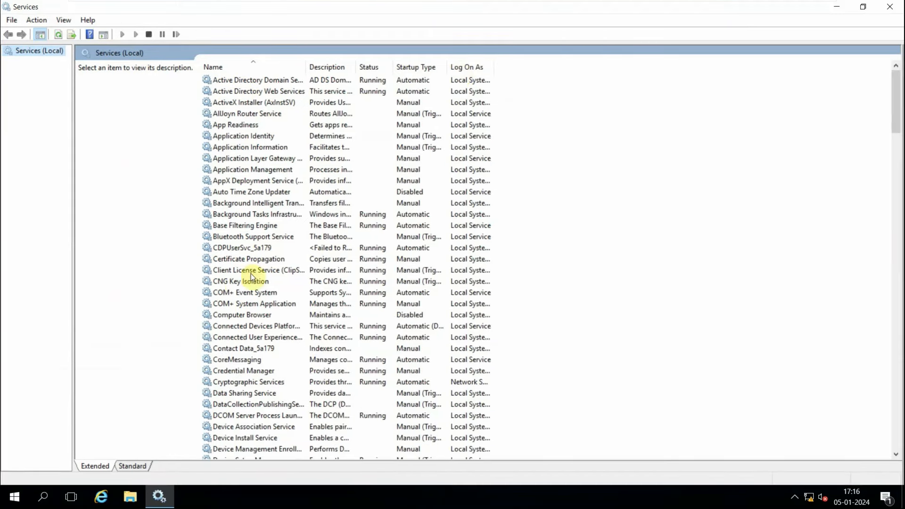
Examine the Log On properties of the Client License Service (ClipSVC), then cancel the dialog.
left_click(228, 273)
right_click(228, 272)
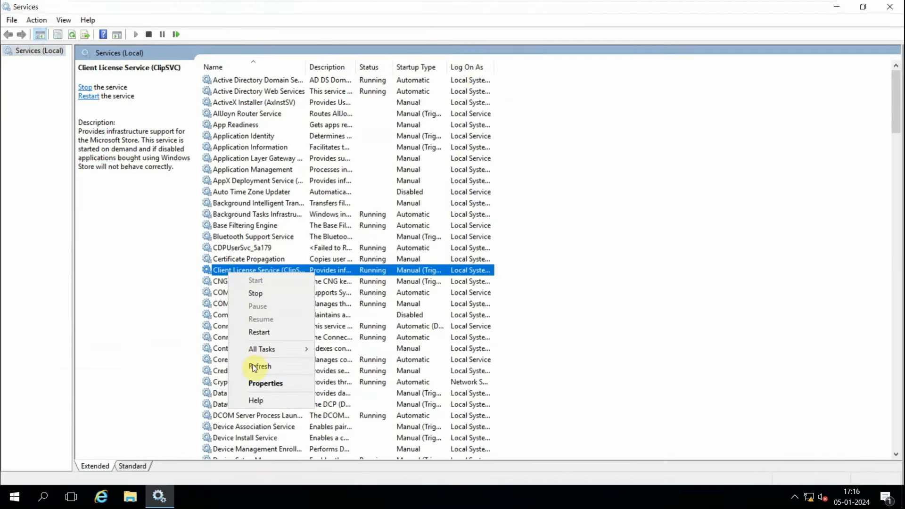
left_click(256, 384)
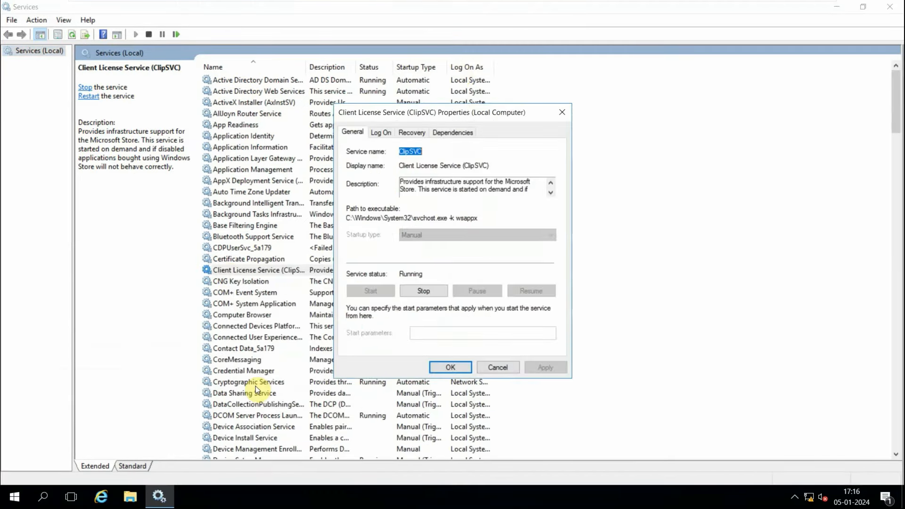
left_click(381, 136)
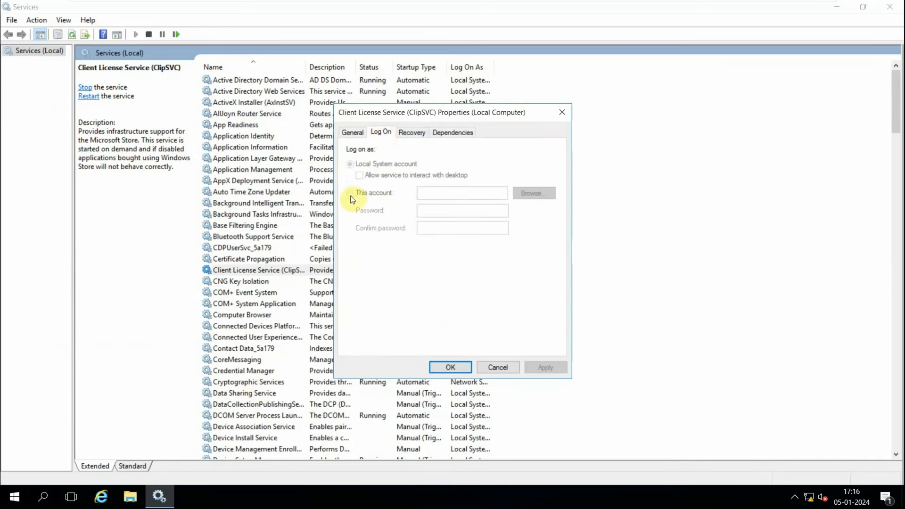
left_click(497, 367)
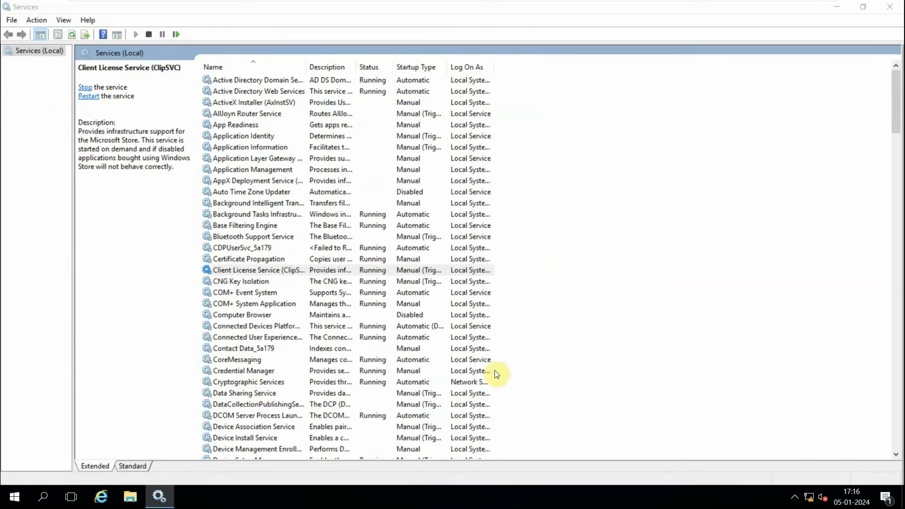
Switch back to the SecApps Server virtual machine.
mouse_move(338, 4)
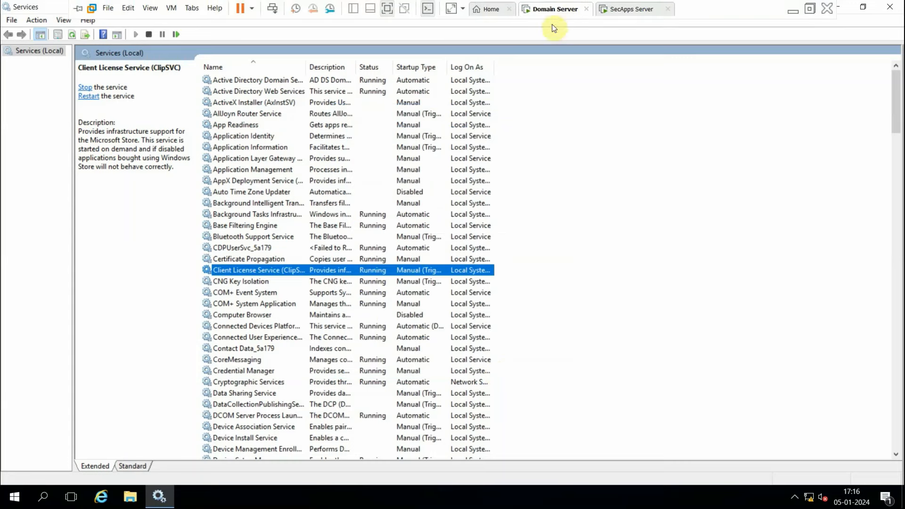
left_click(121, 323)
mouse_move(557, 5)
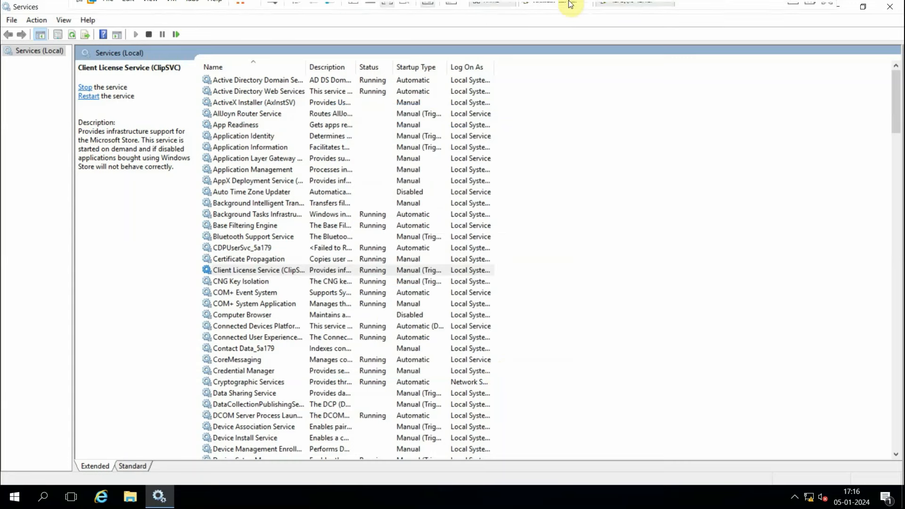
left_click(613, 8)
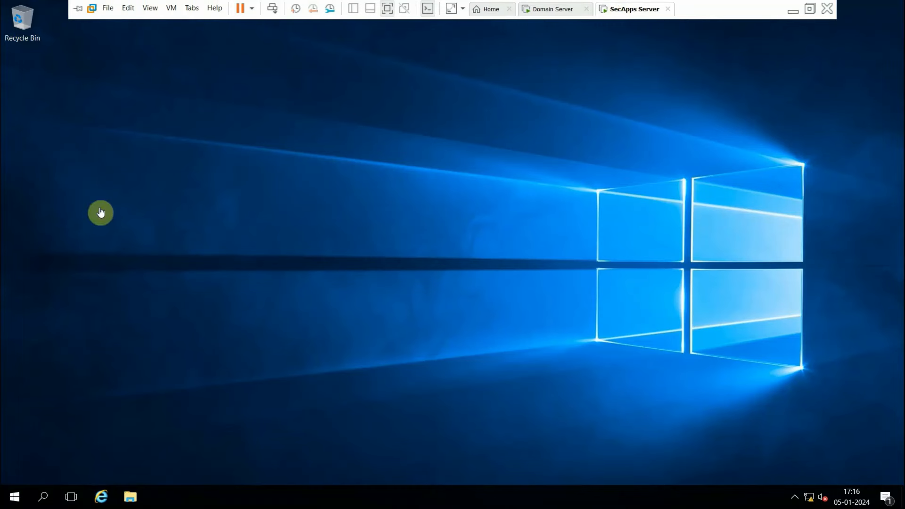
Sign out of the current session on the SecApps Server.
left_click(14, 496)
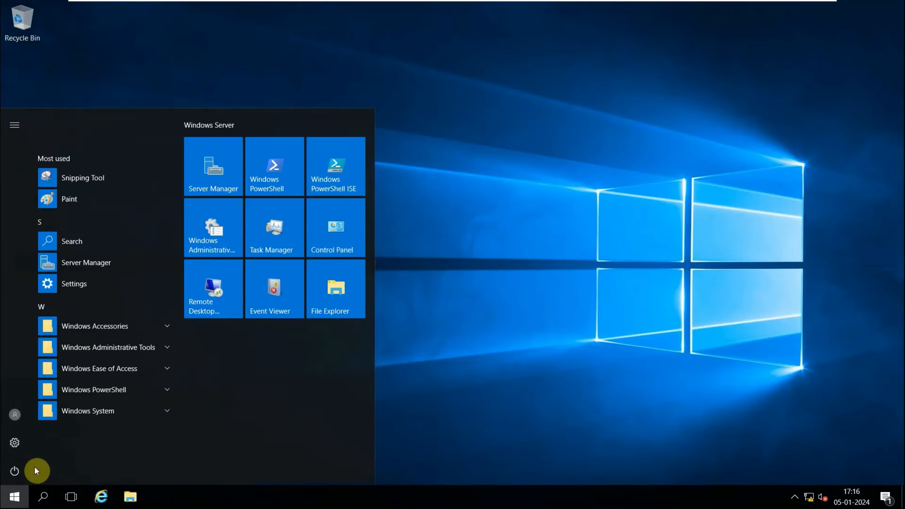
left_click(15, 473)
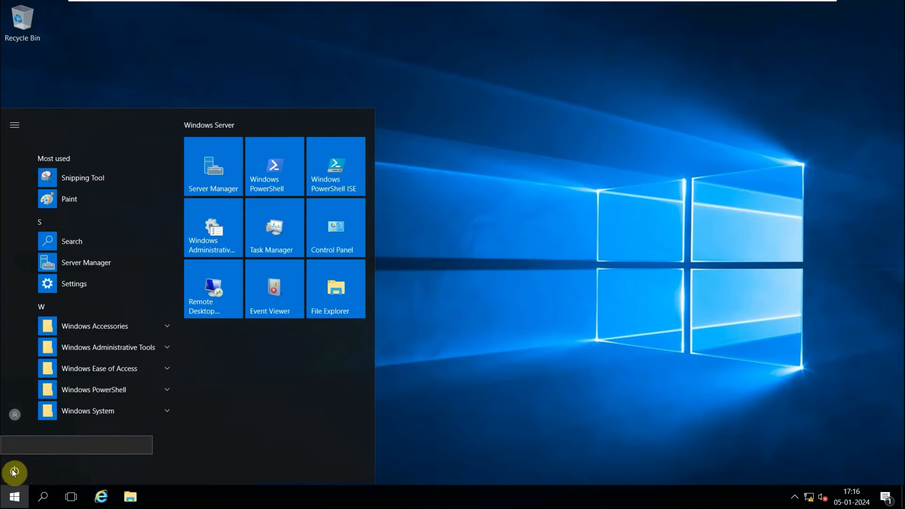
left_click(17, 416)
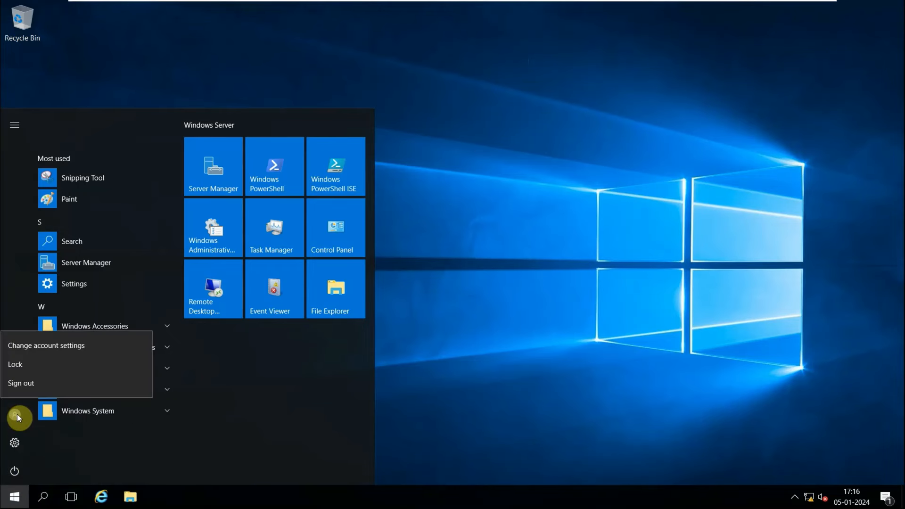
left_click(28, 384)
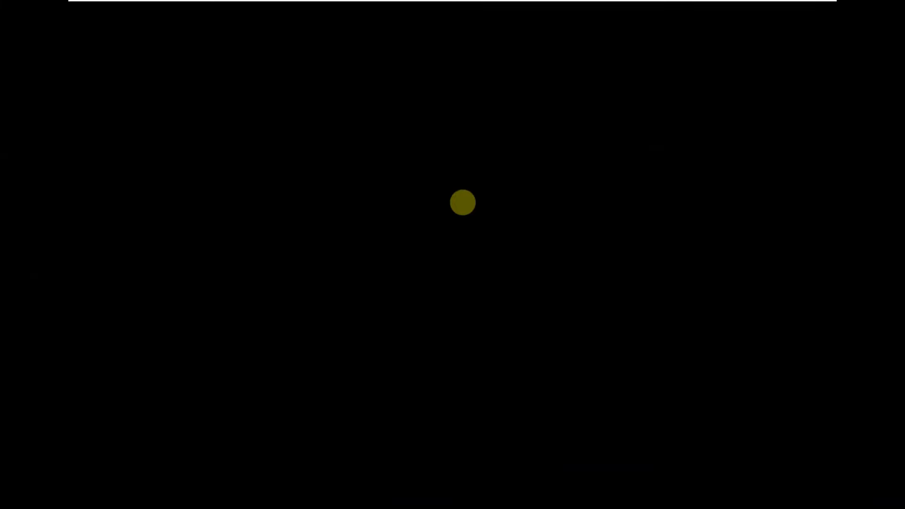
Sign in as Other user with the local account .\administrator and its password.
mouse_move(351, 5)
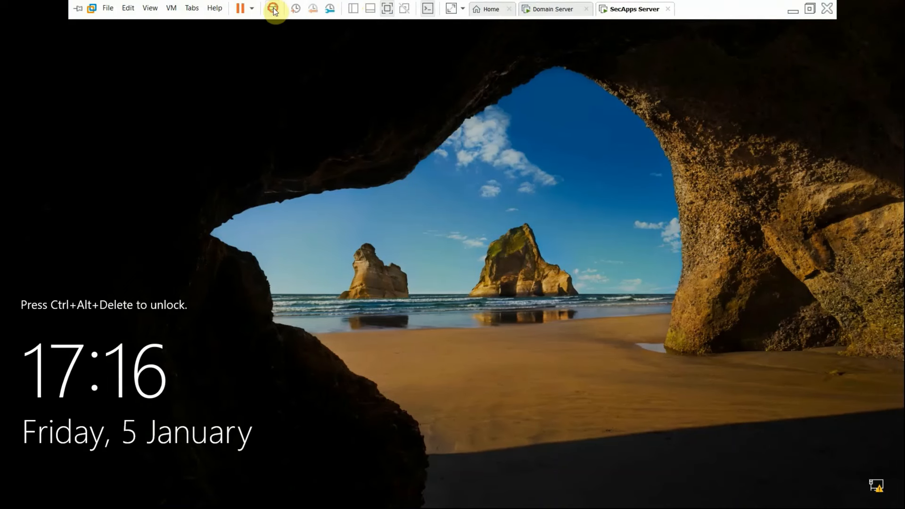
left_click(273, 9)
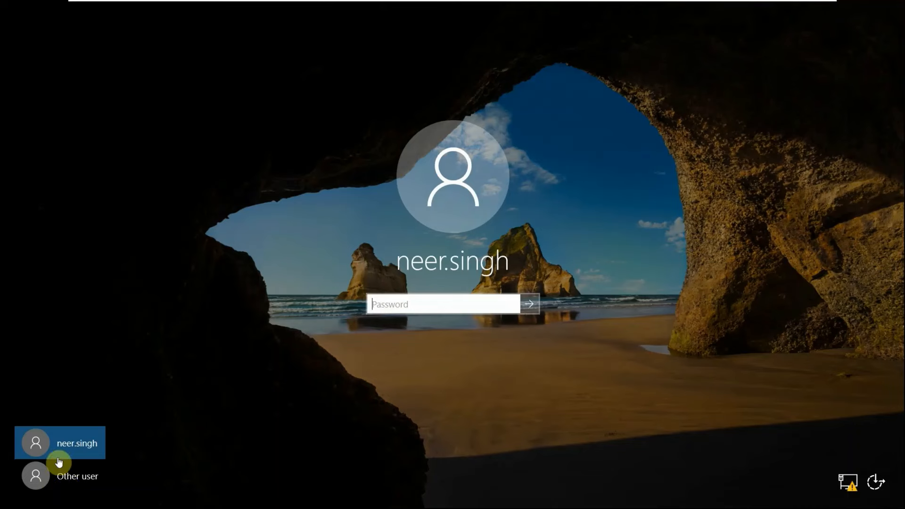
left_click(49, 482)
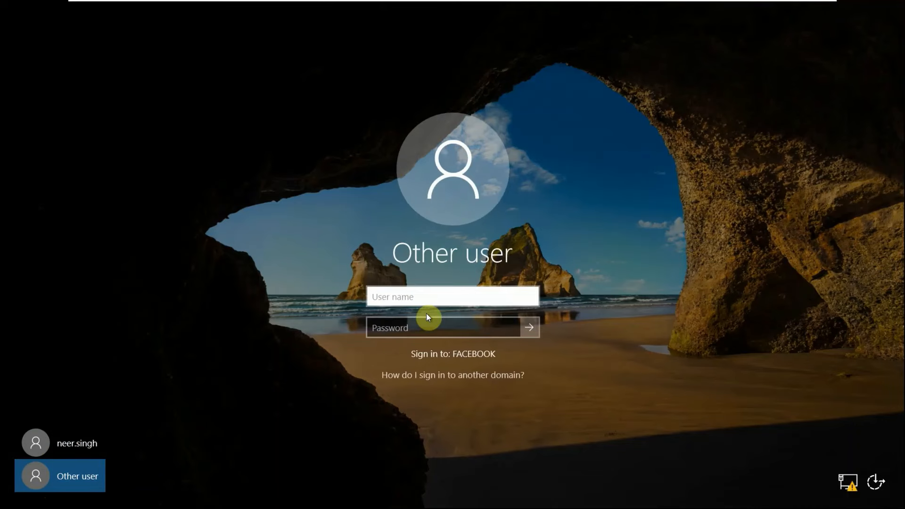
type(".\\a")
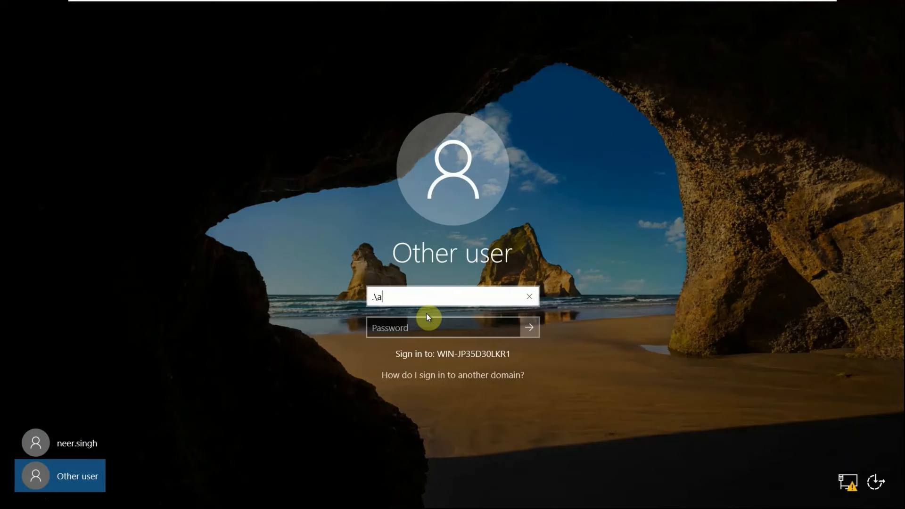
type("dministrator")
key("Tab")
type("*****")
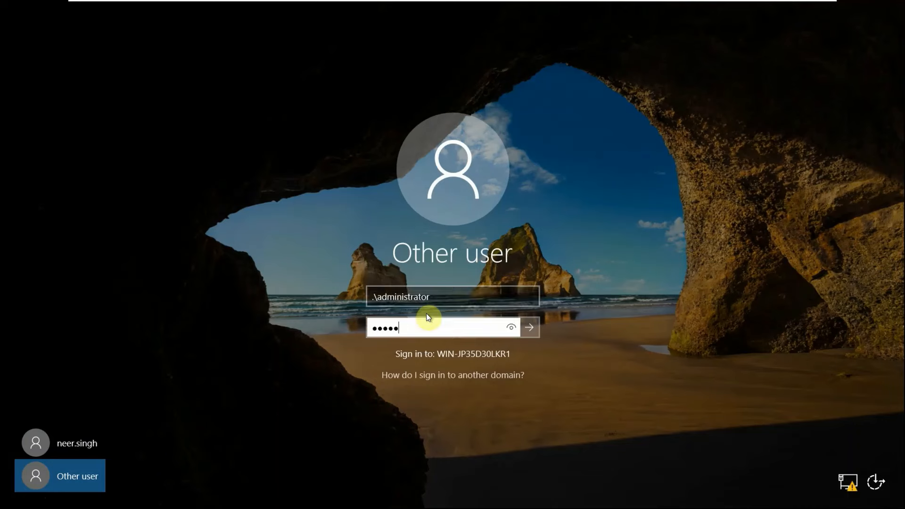
type("*****")
key("Return")
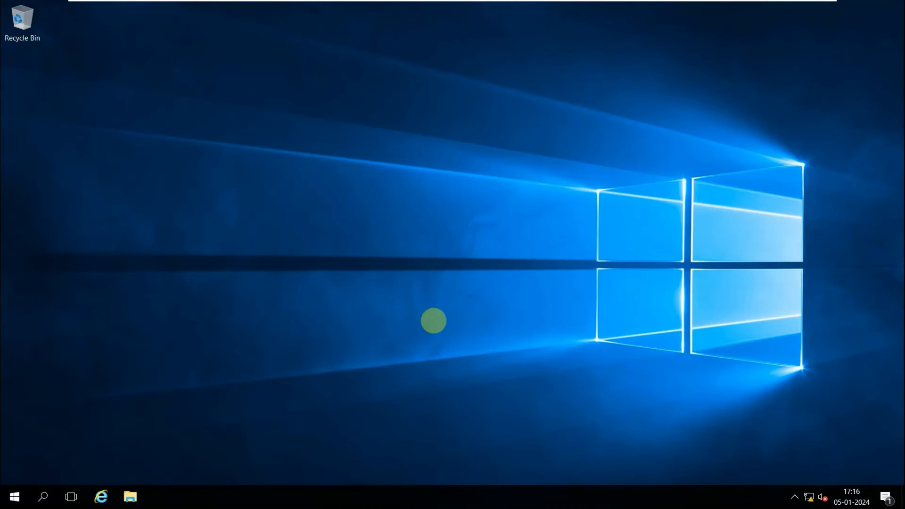
Open services.msc from search and maximize the Services window.
mouse_move(569, 4)
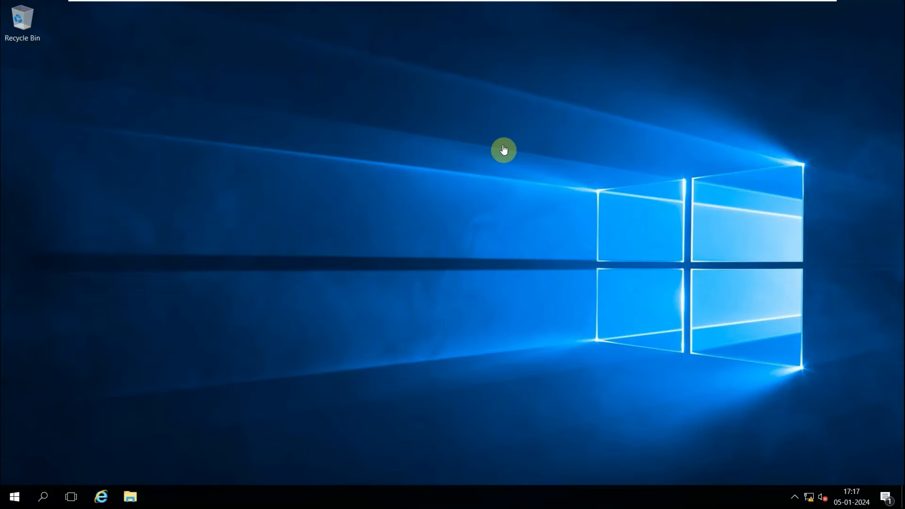
left_click(42, 496)
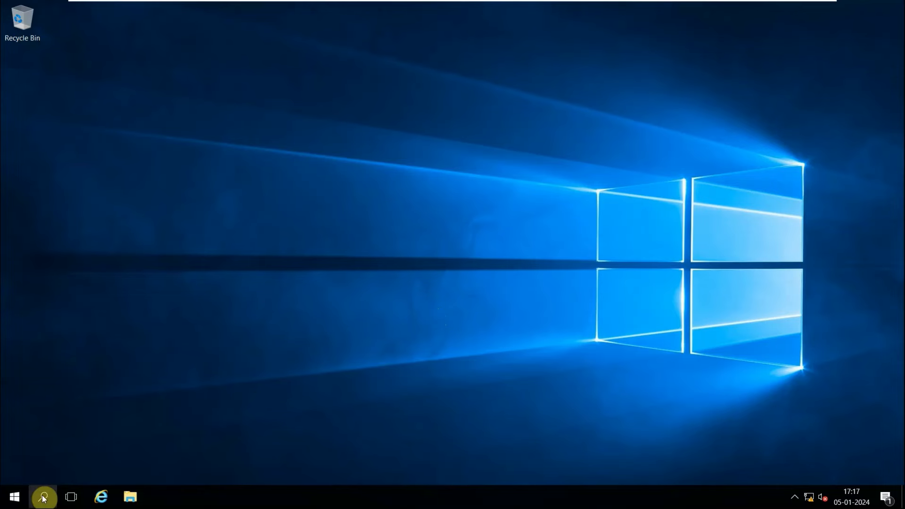
type("servic")
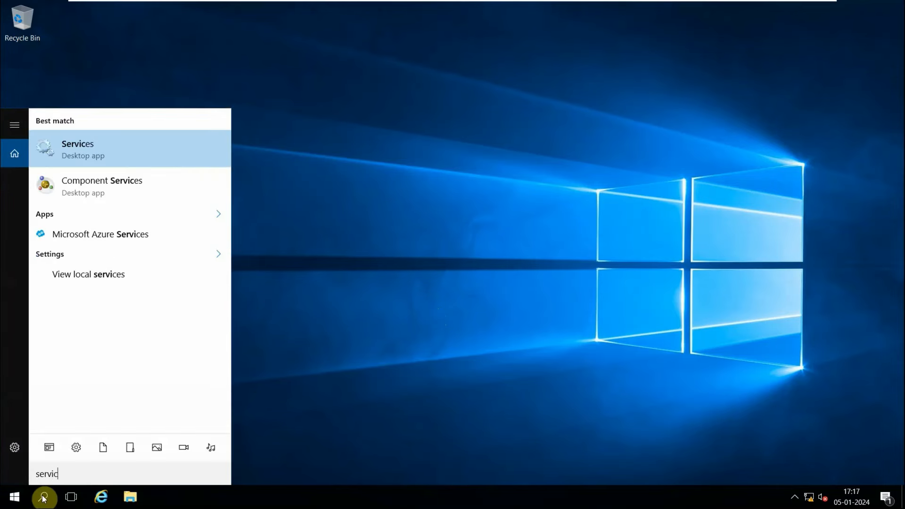
type("es.msc")
key("Return")
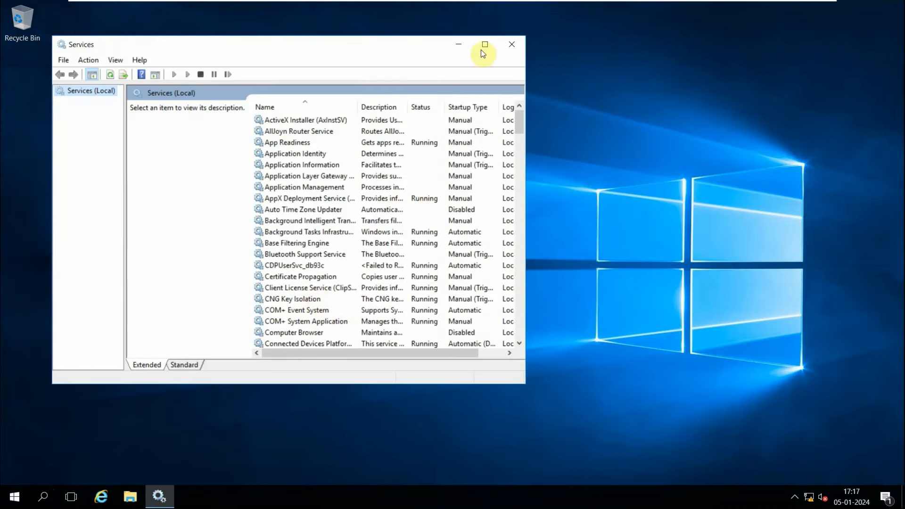
left_click(484, 46)
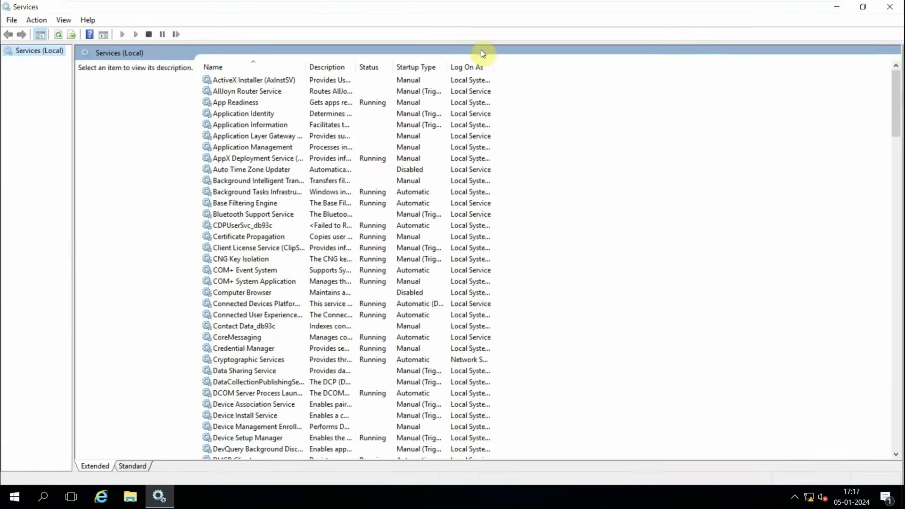
Try to set COM+ System Application to log on with a specific account, browsing for the user.
left_click(232, 265)
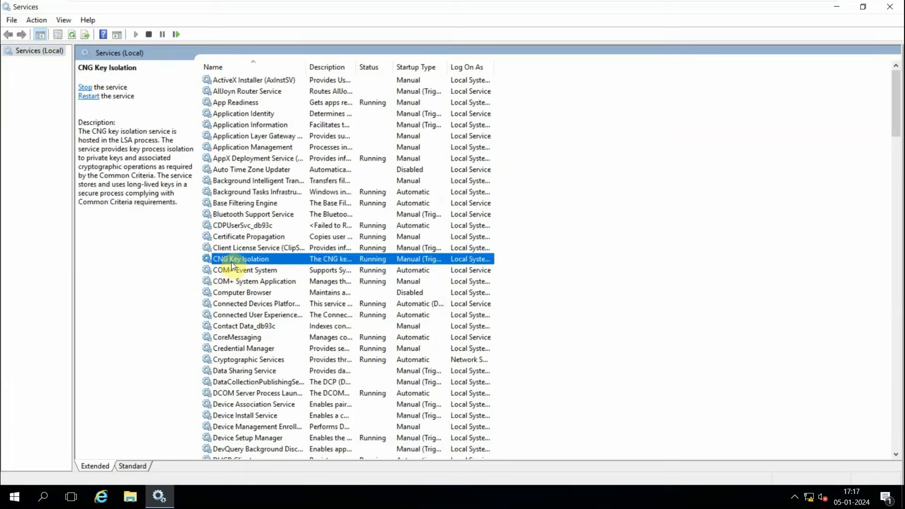
left_click(230, 305)
right_click(248, 282)
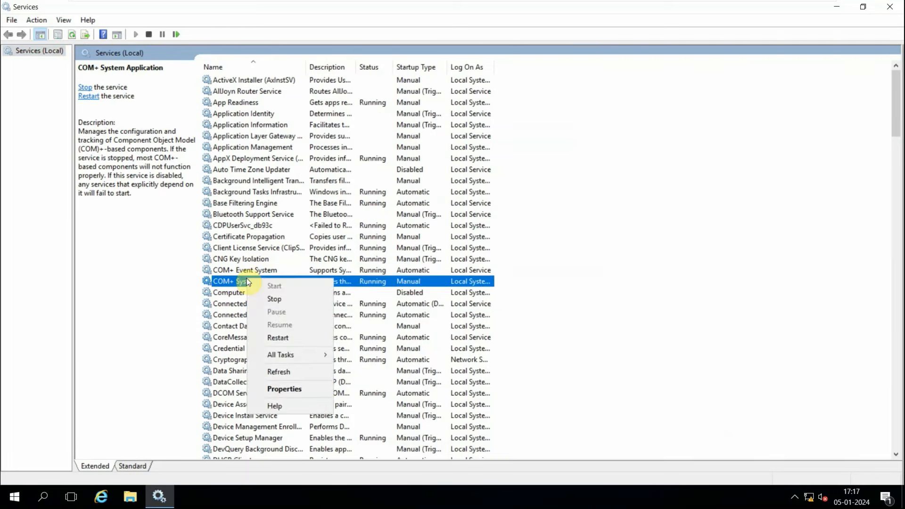
left_click(292, 387)
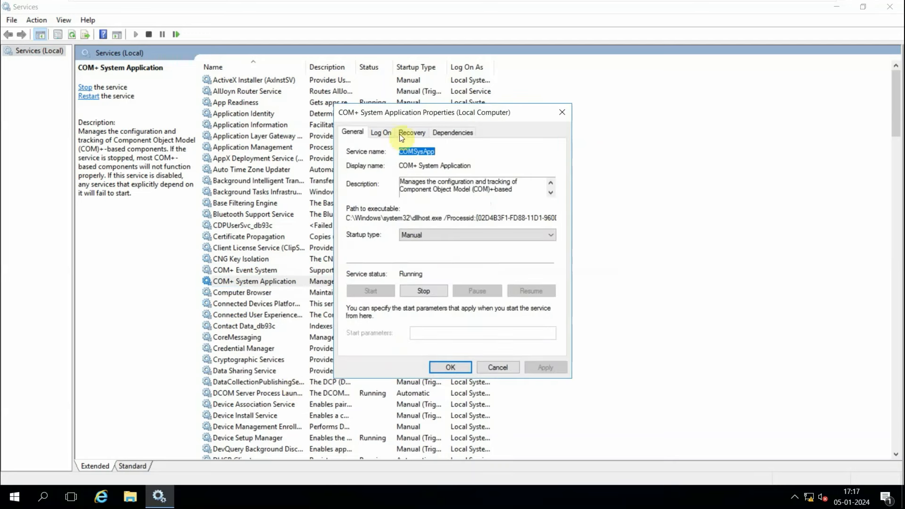
left_click(382, 132)
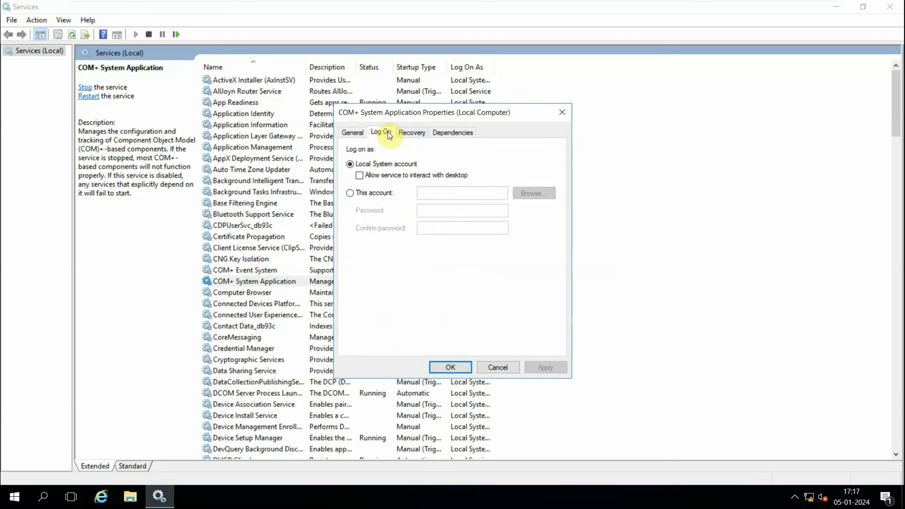
left_click(353, 195)
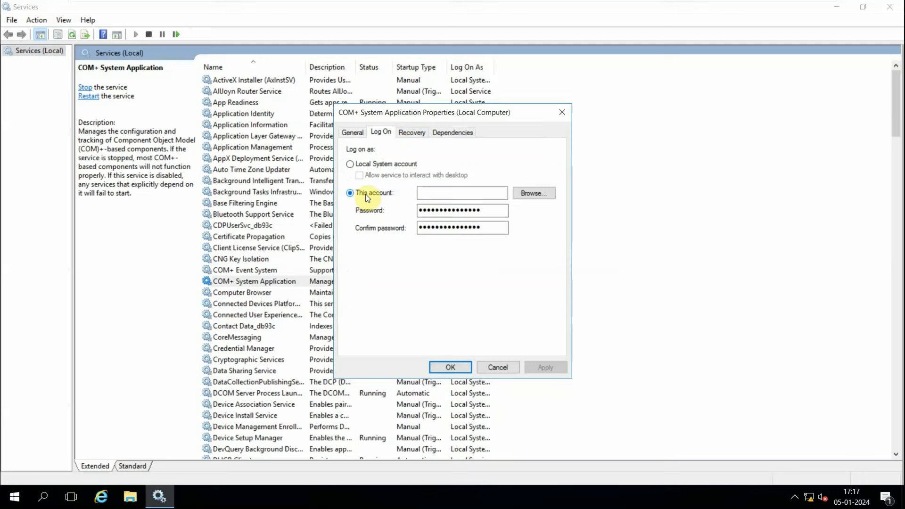
left_click(533, 192)
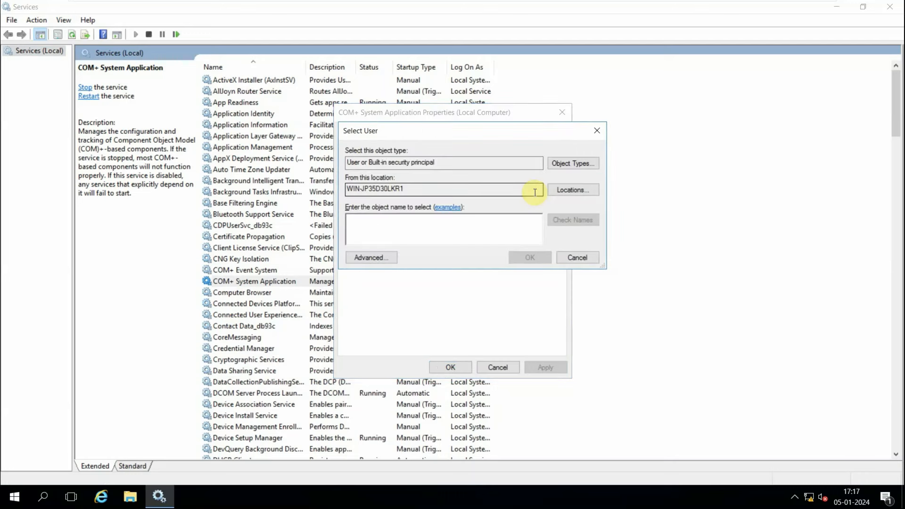
Try an advanced user search, entering the FACEBOOK domain administrator name and password, then close the management console.
left_click(370, 257)
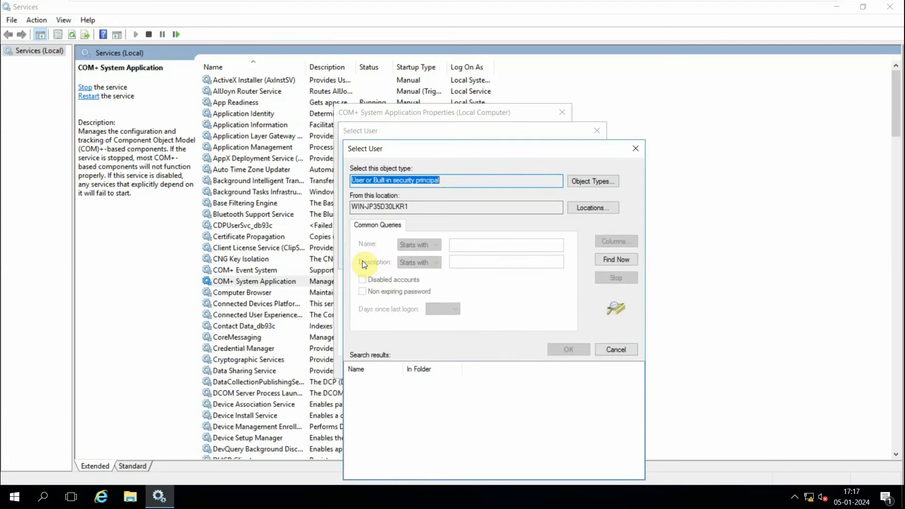
left_click(600, 183)
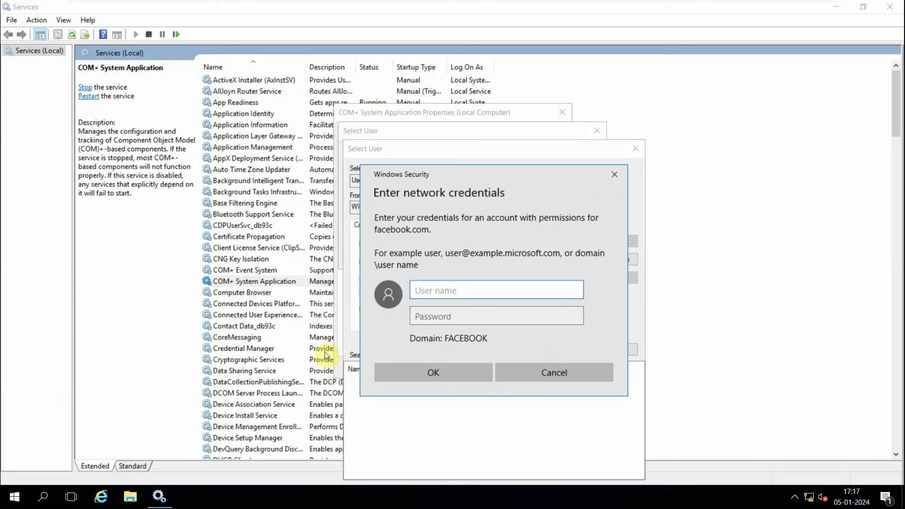
type("a")
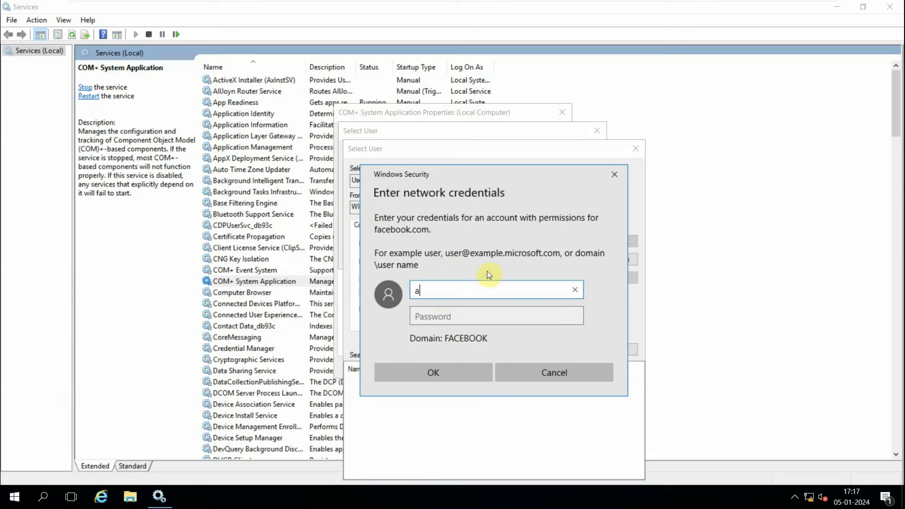
type("dministrator")
key("Tab")
type("•••••")
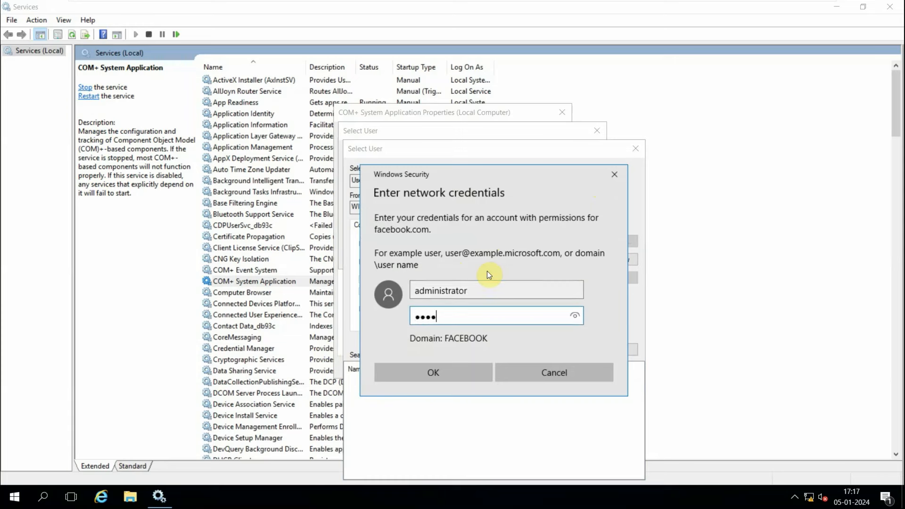
type("••••••")
left_click(415, 372)
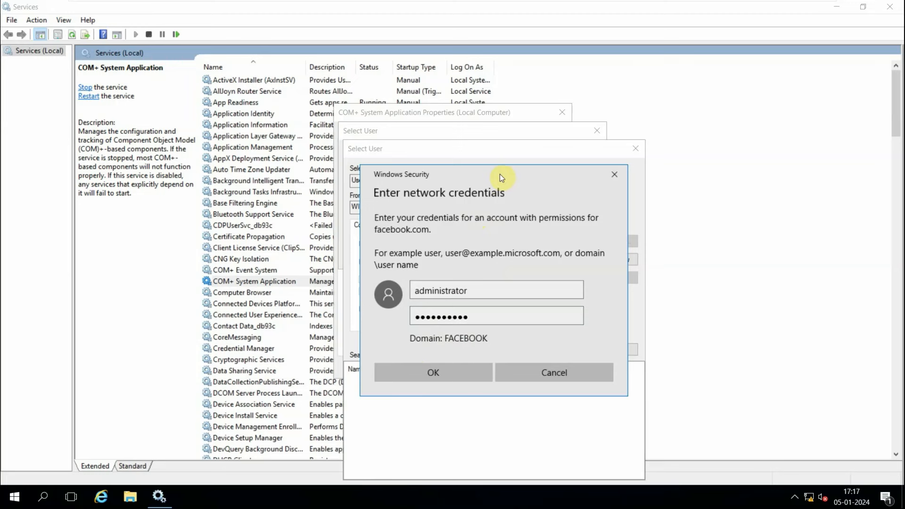
left_click_drag(499, 174, 358, 165)
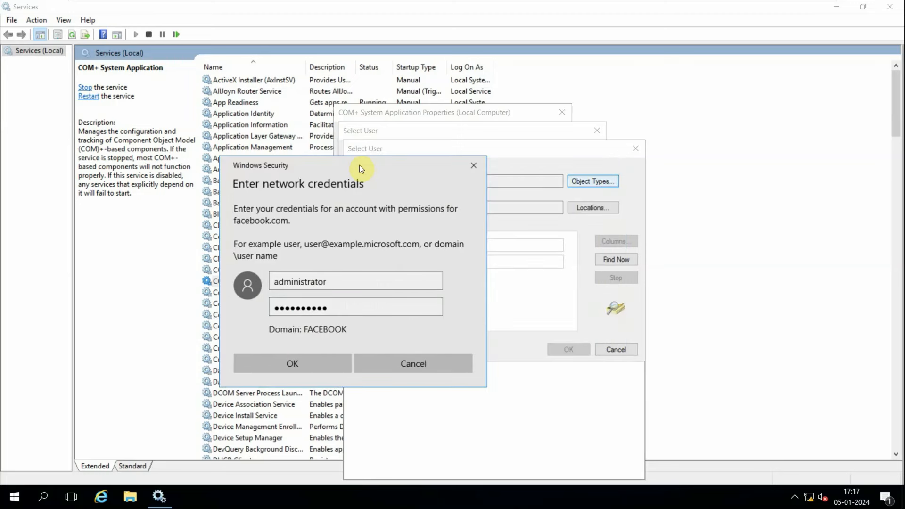
left_click(276, 370)
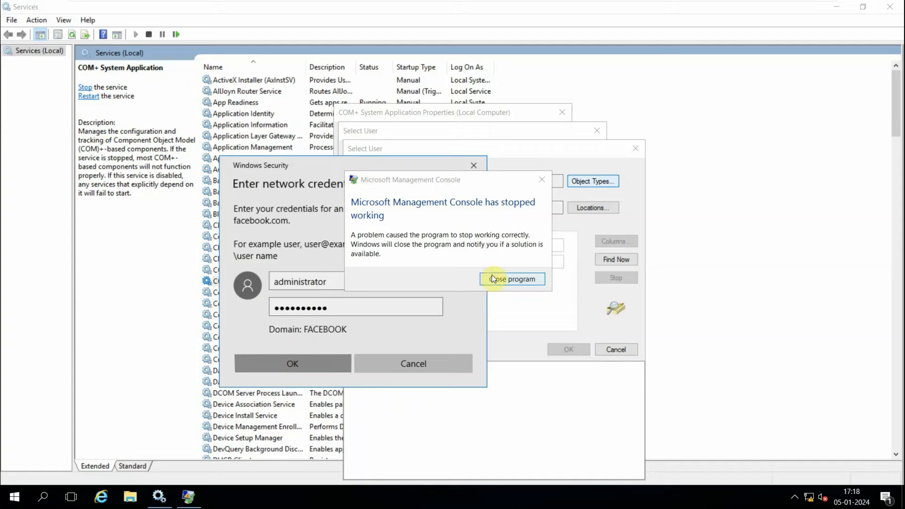
left_click(516, 278)
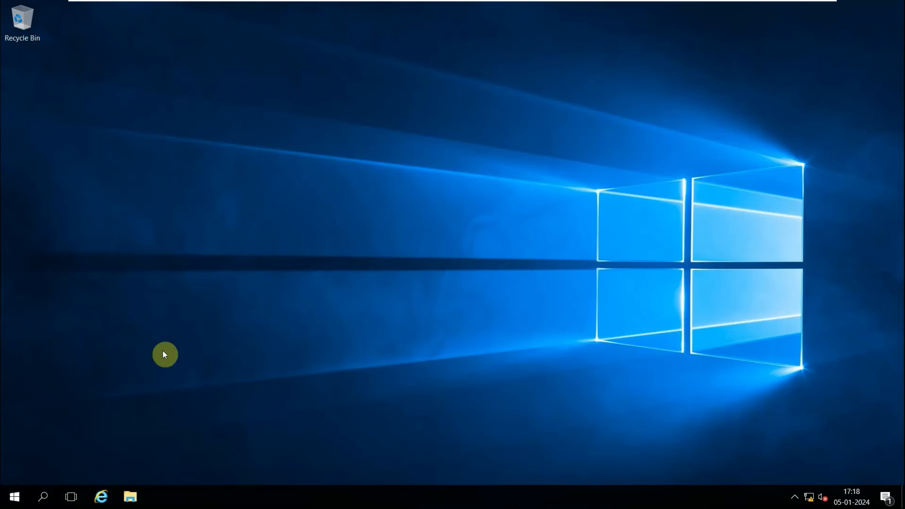
Reopen Services from search and maximize its window.
left_click(45, 499)
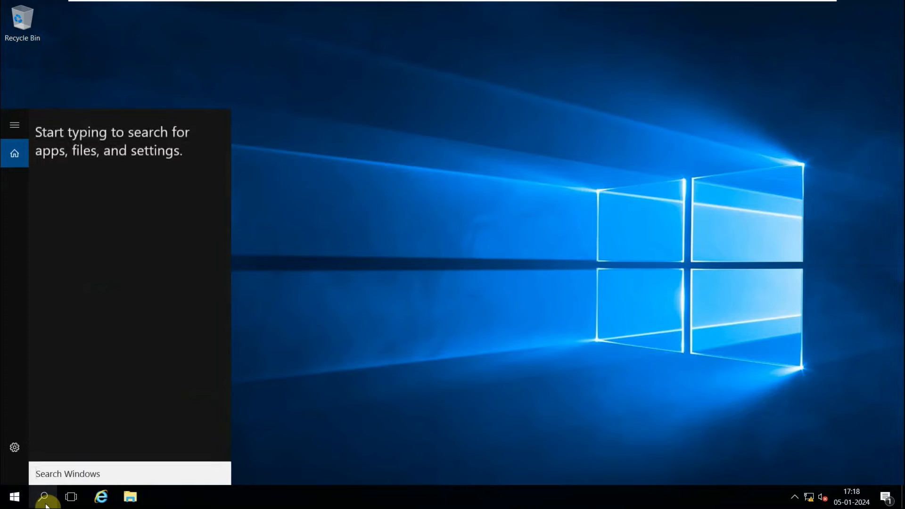
type("services")
key("Return")
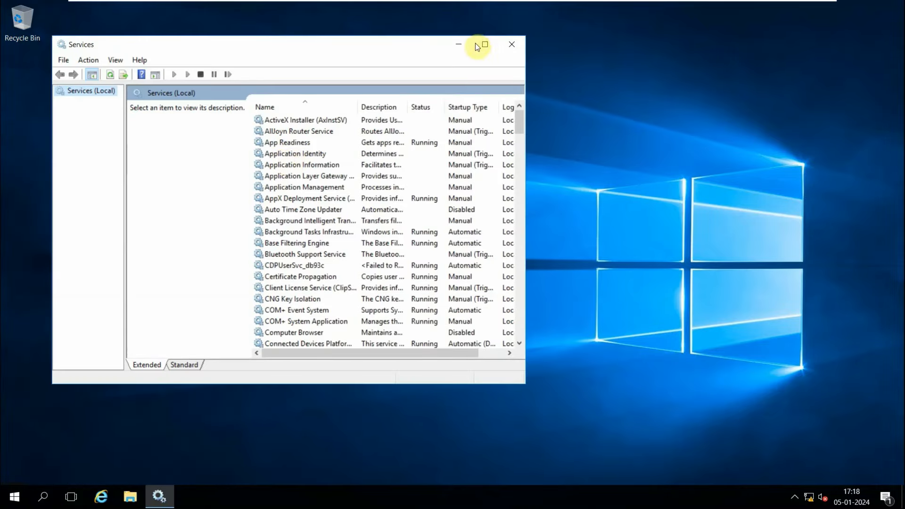
left_click(494, 44)
Inspect the Log On and General tabs of the Client License Service (ClipSVC) properties.
left_click(236, 247)
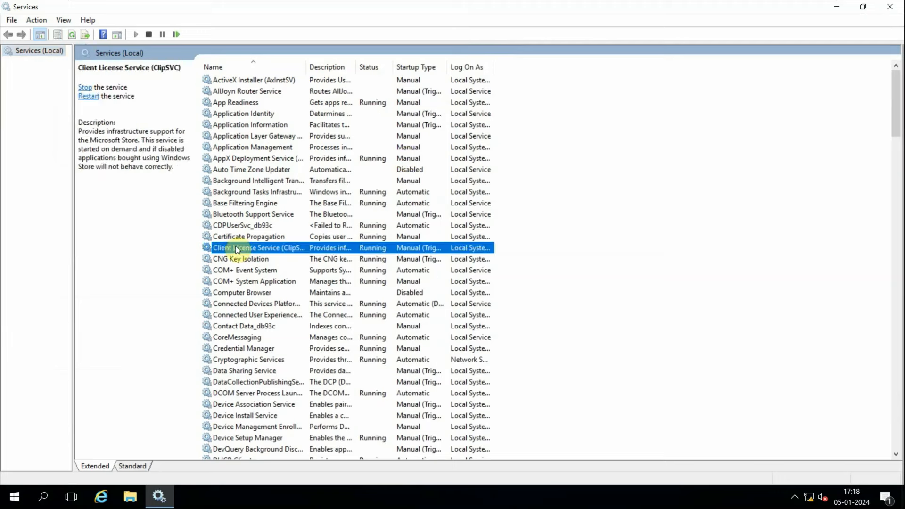
right_click(235, 248)
left_click(259, 359)
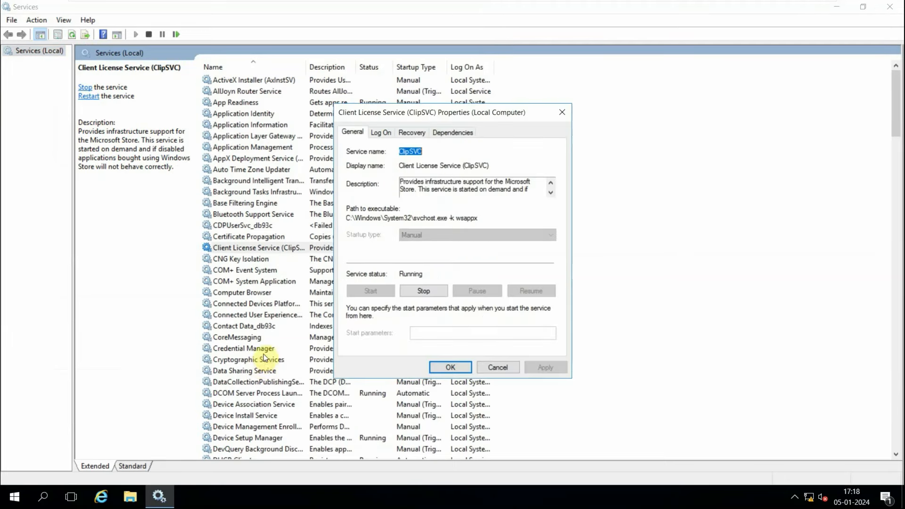
left_click(389, 134)
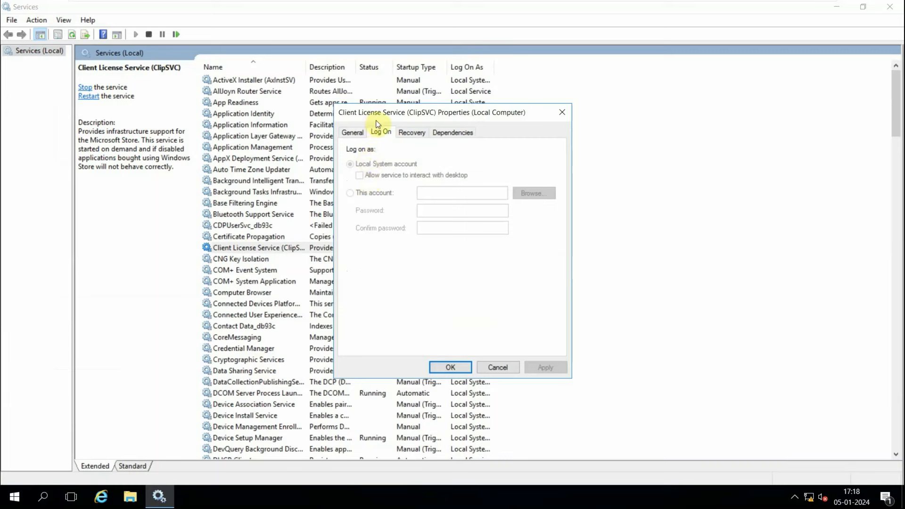
left_click(358, 135)
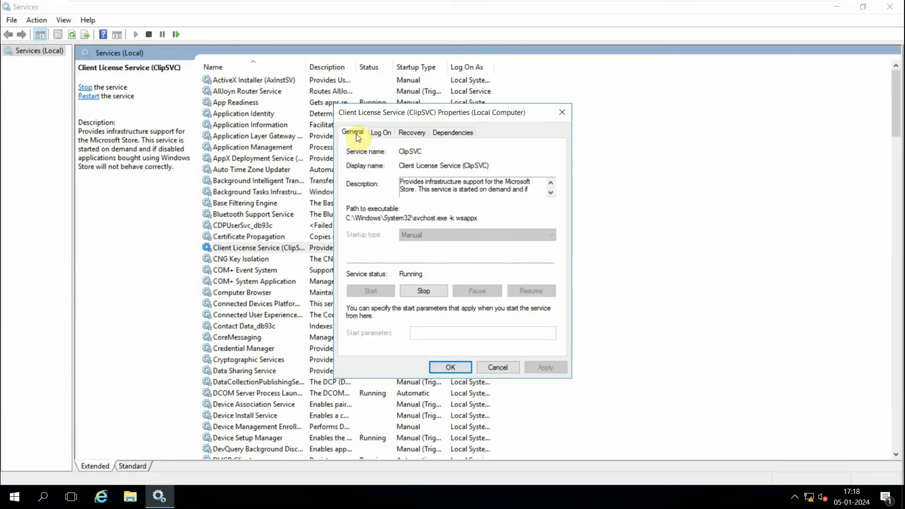
Close the ClipSVC properties, then open Command Prompt and run whoami to check the current user.
left_click(489, 367)
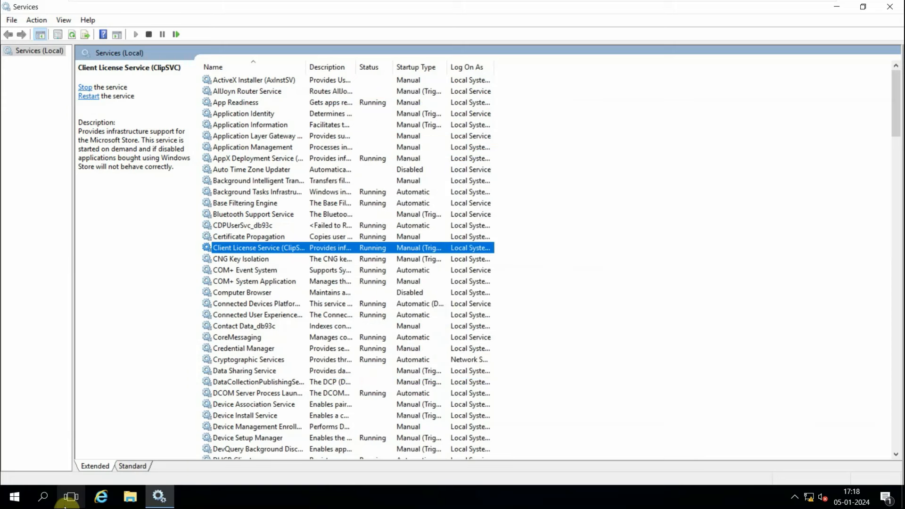
left_click(47, 501)
type("cmd")
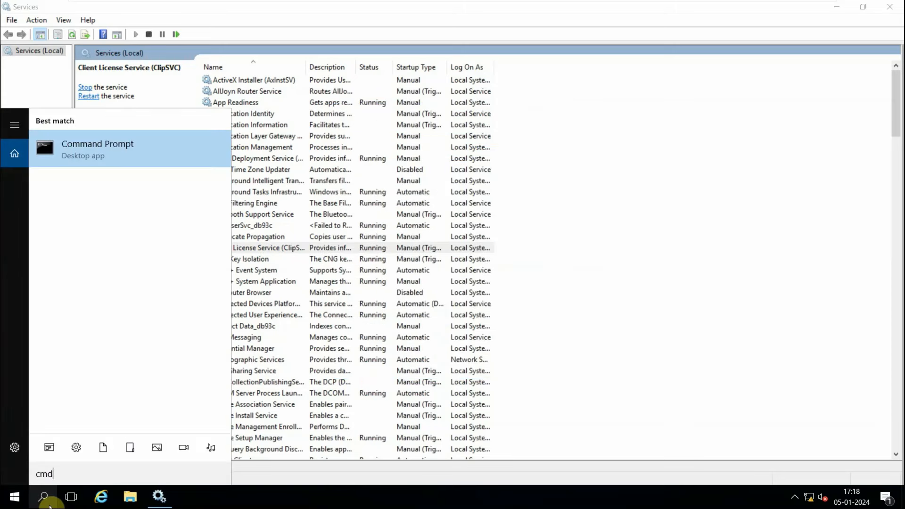
key("Return")
type("whoami")
key("Return")
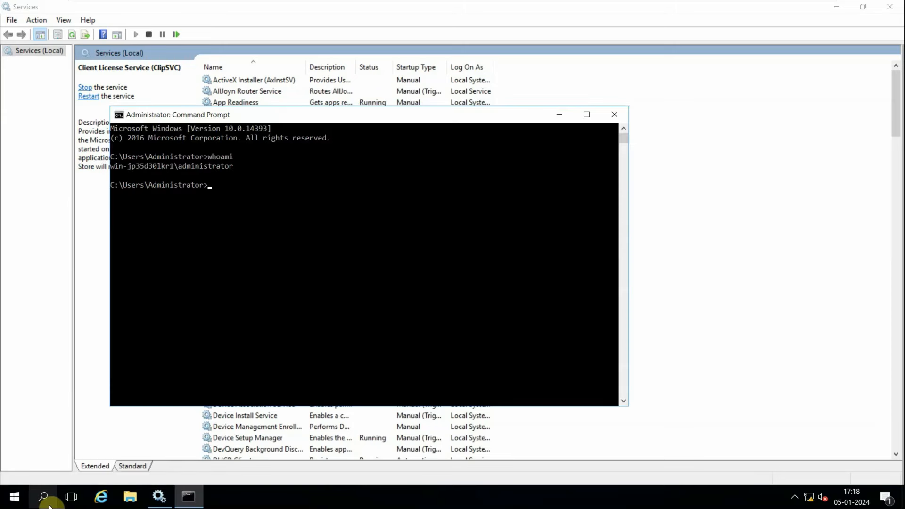
left_click(615, 114)
Open the Background Tasks Infrastructure Service properties, view its Log On tab, and close it.
right_click(251, 191)
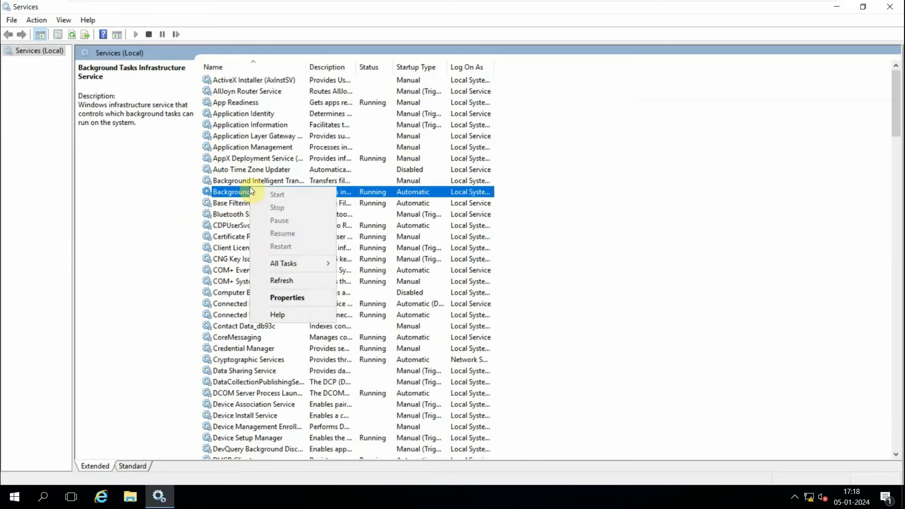
left_click(286, 297)
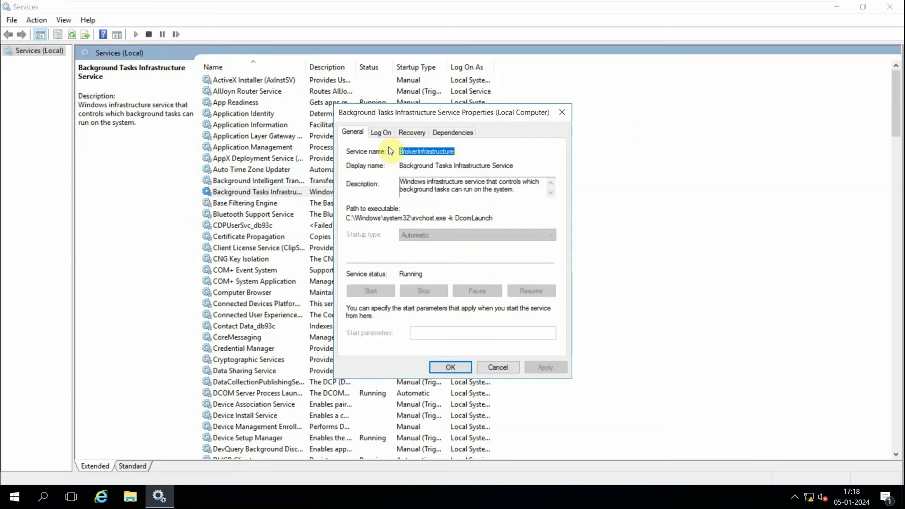
left_click(382, 136)
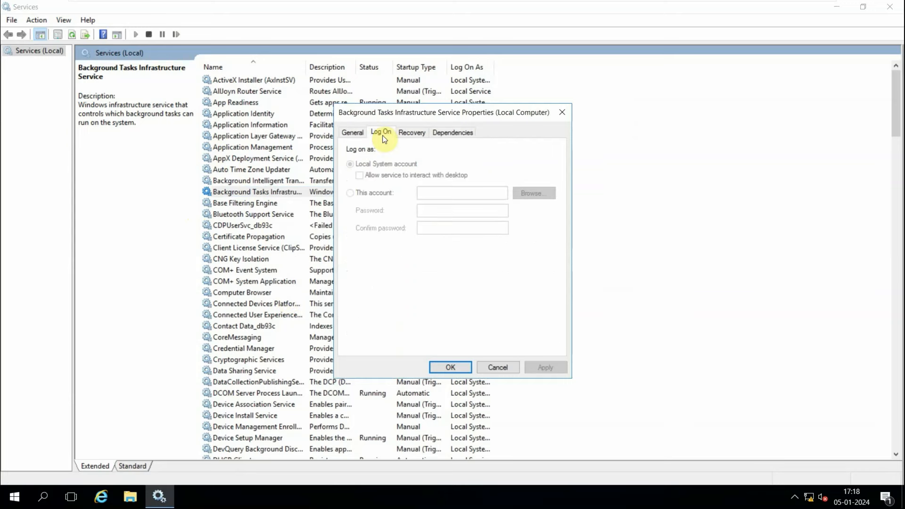
left_click(562, 111)
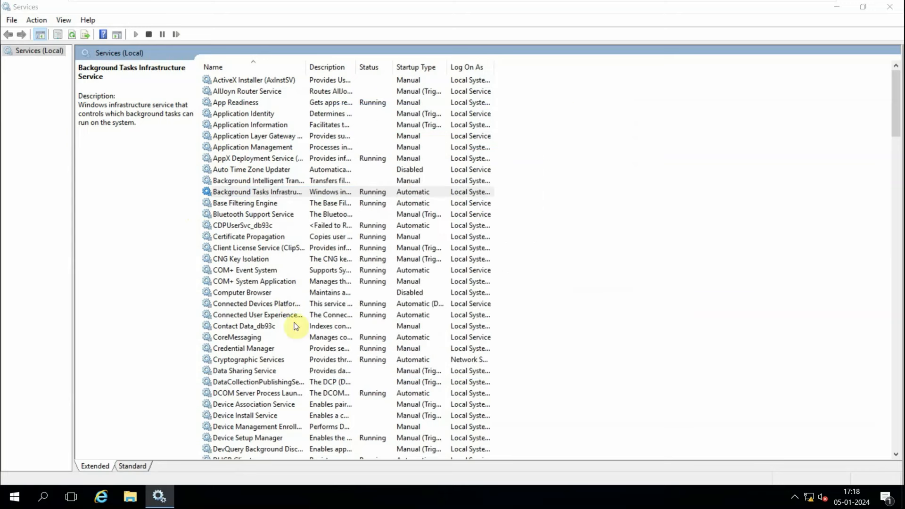
Open the Function Discovery Provider Host service properties on its Log On tab.
left_click(243, 370)
scroll(232, 375, "down", 9)
scroll(256, 315, "up", 1)
double_click(244, 313)
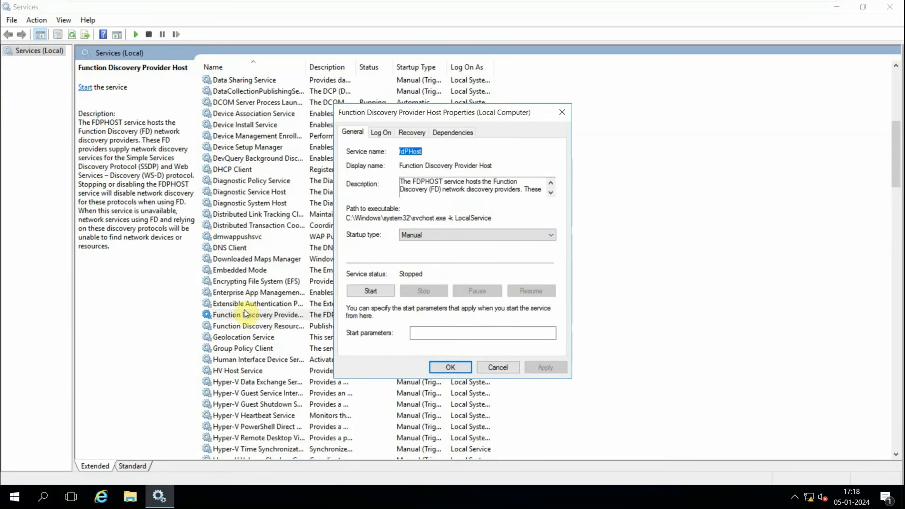
left_click(383, 133)
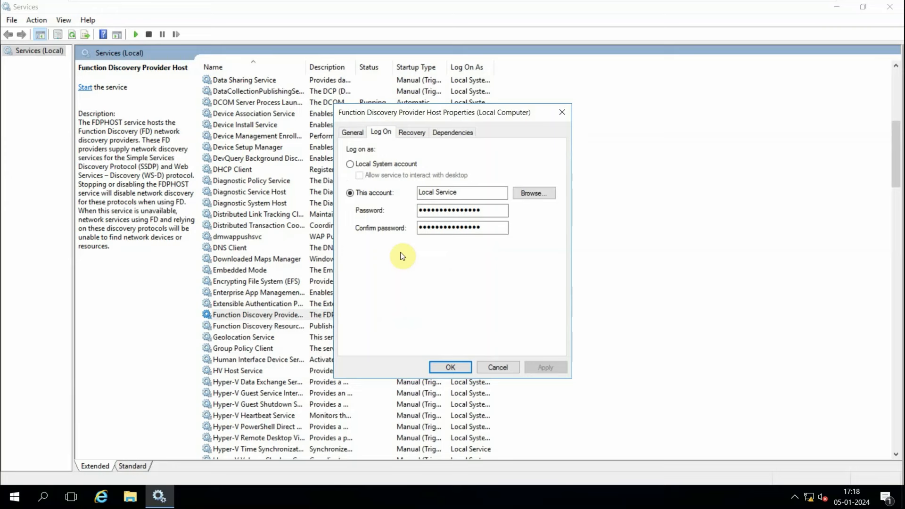
left_click(52, 503)
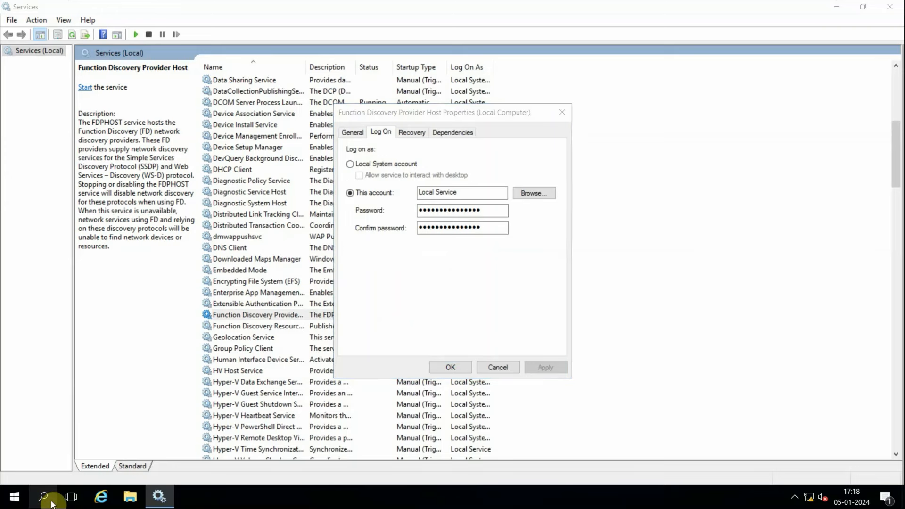
type("iis")
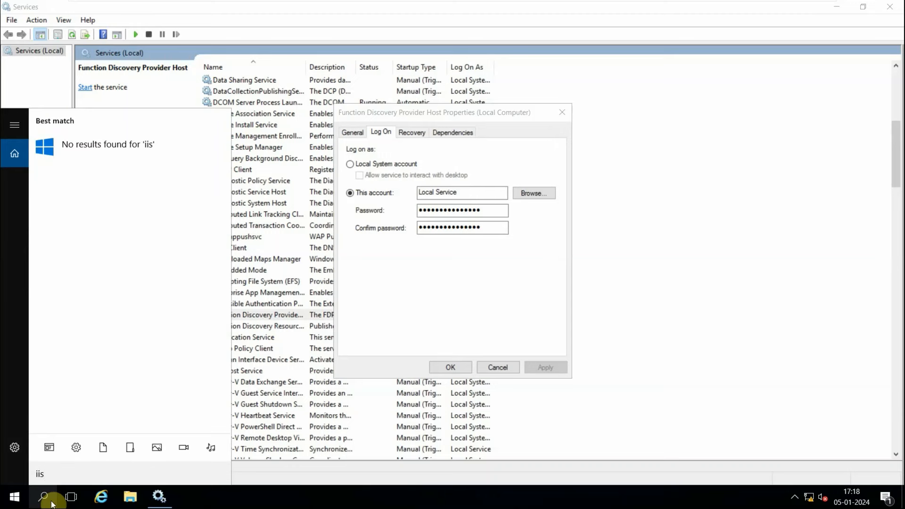
key("BackSpace")
key("BackSpace")
key("BackSpace")
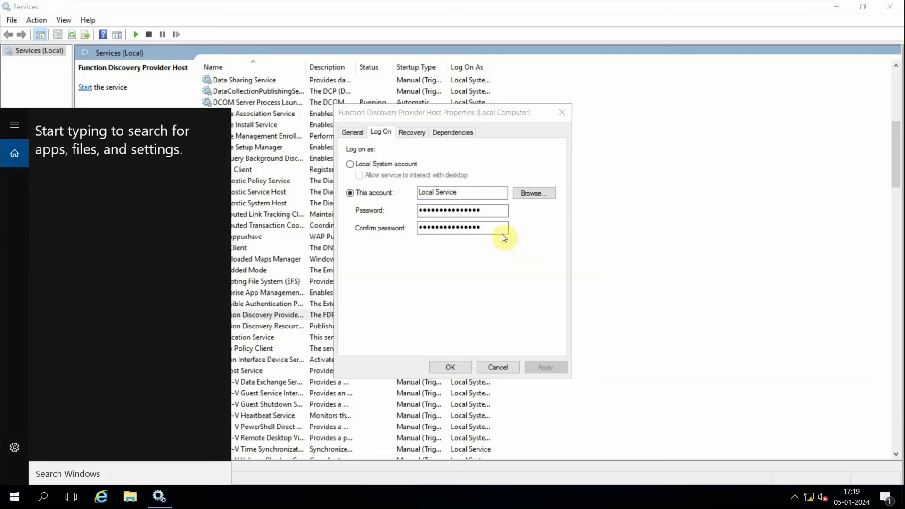
Browse for the log-on user with an advanced search, entering the FACEBOOK domain administrator name and password as network credentials.
left_click(543, 194)
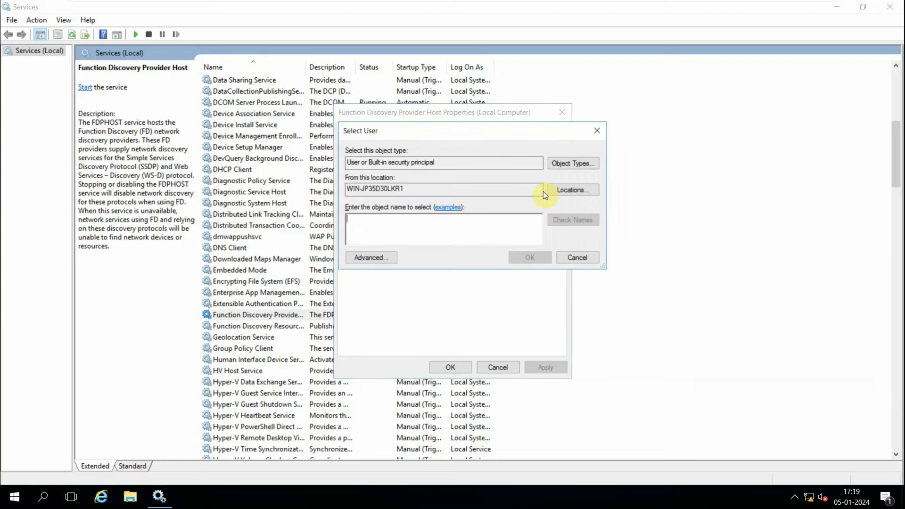
left_click(371, 259)
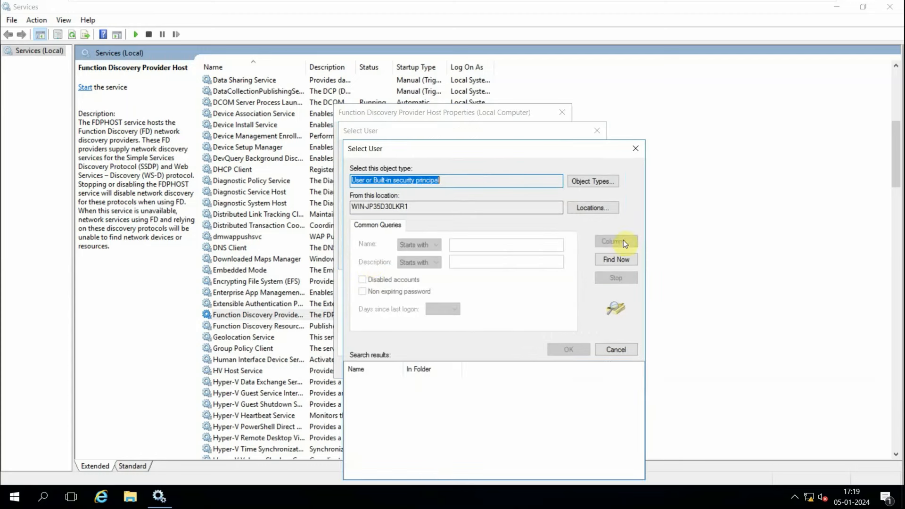
left_click(608, 258)
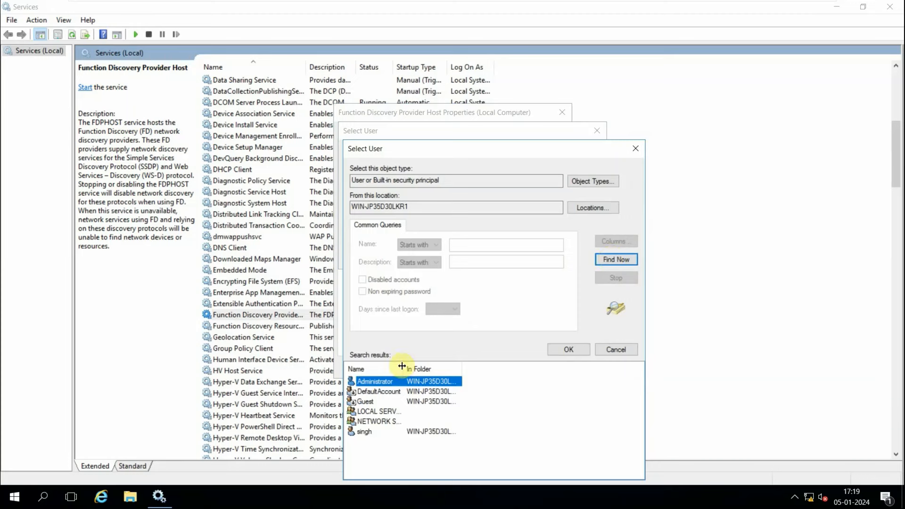
left_click_drag(401, 365, 442, 366)
left_click(596, 184)
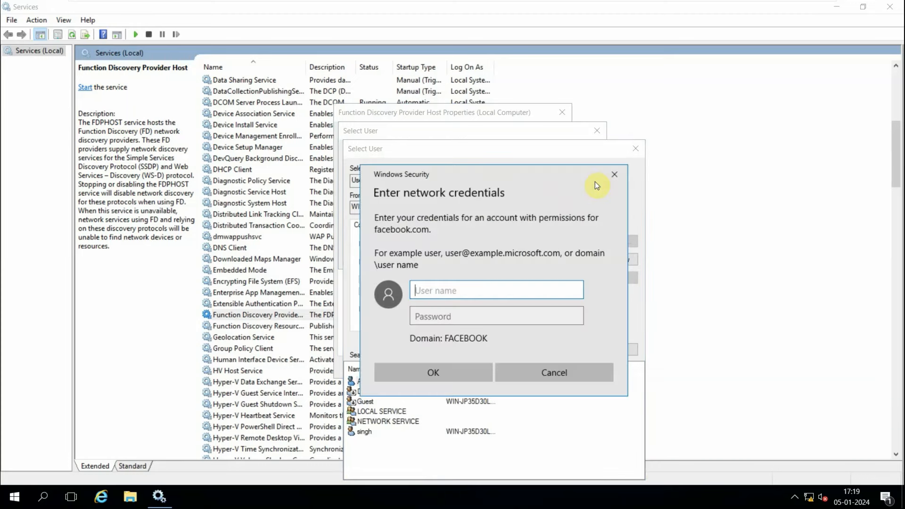
type("administrator")
key("Tab")
type("***")
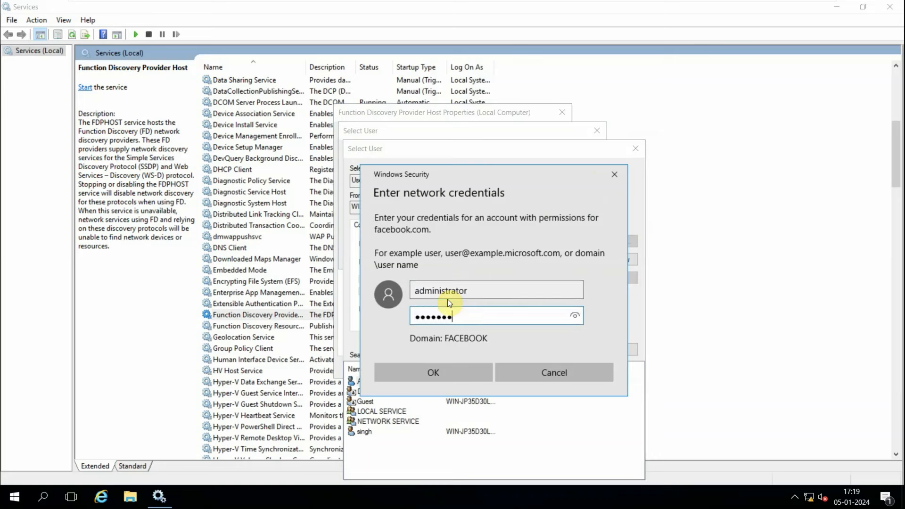
key("Return")
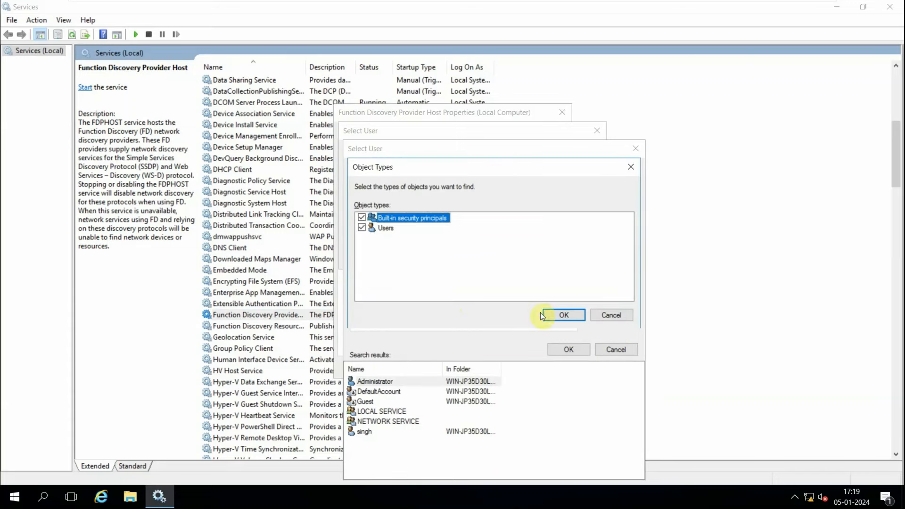
Set the search location to facebook.com under Entire Directory and find the domain users.
left_click(552, 315)
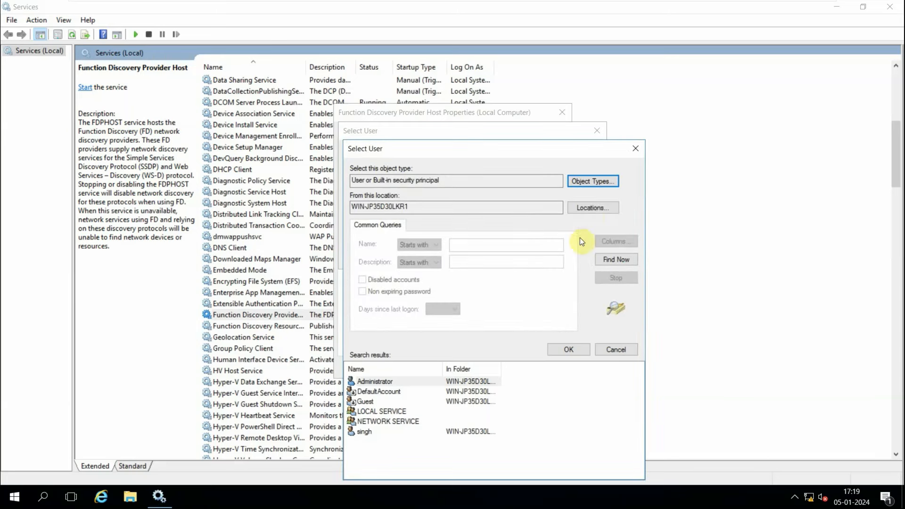
left_click(590, 208)
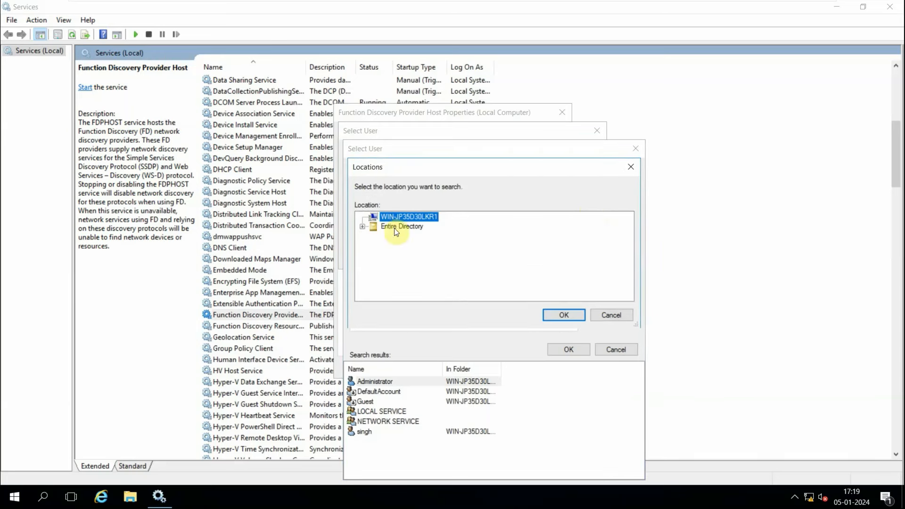
left_click(362, 227)
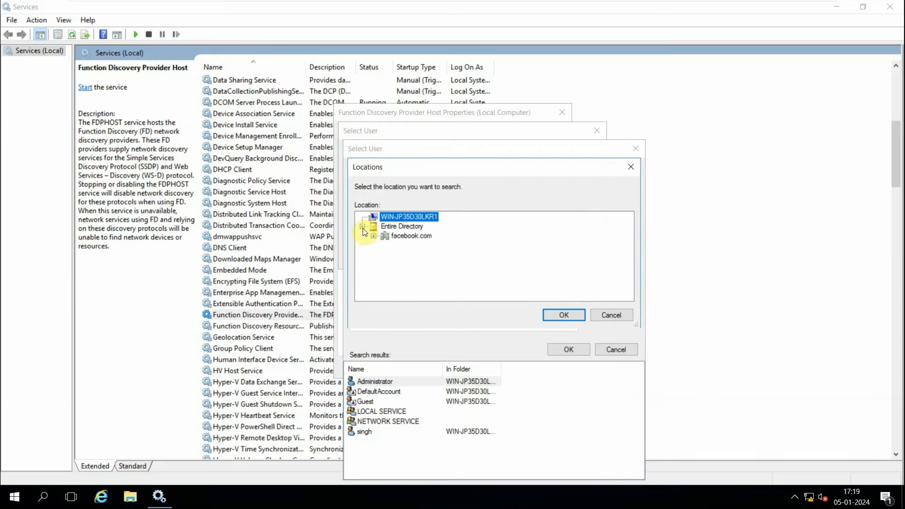
left_click(406, 236)
left_click(562, 316)
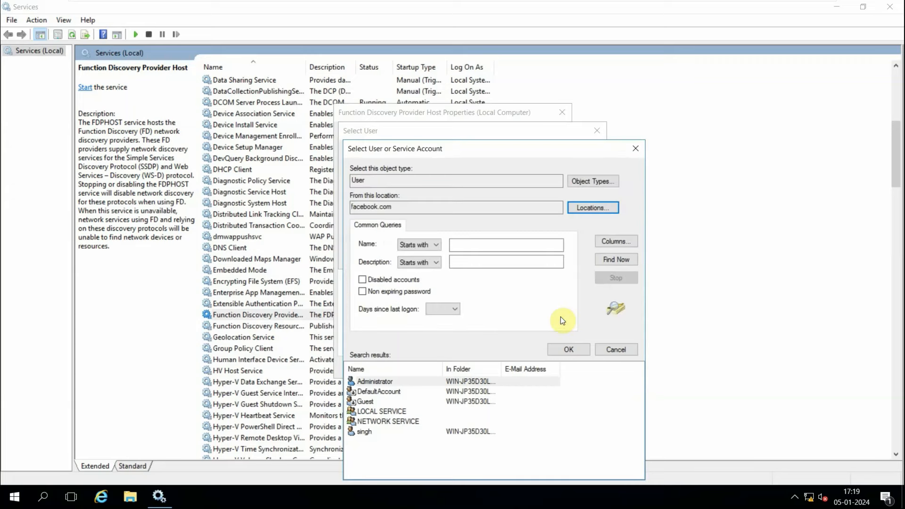
left_click(608, 260)
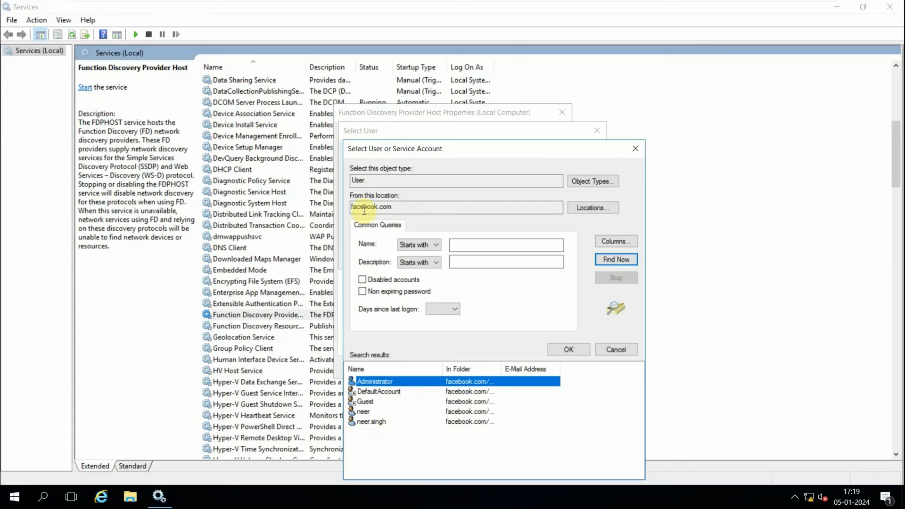
left_click_drag(389, 208, 340, 207)
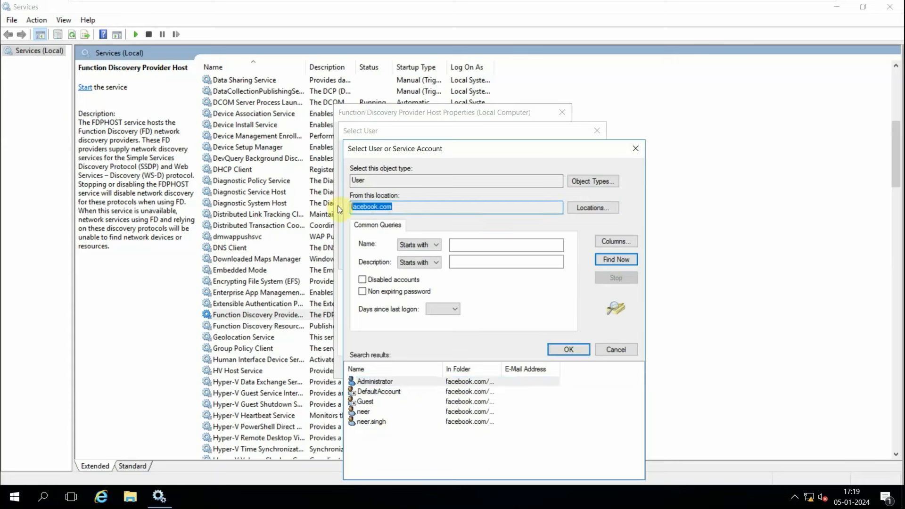
double_click(370, 422)
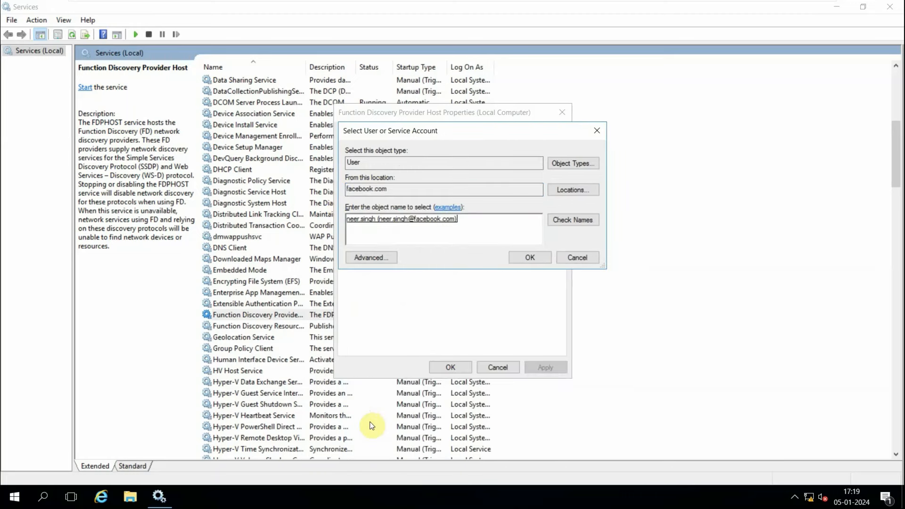
left_click(537, 260)
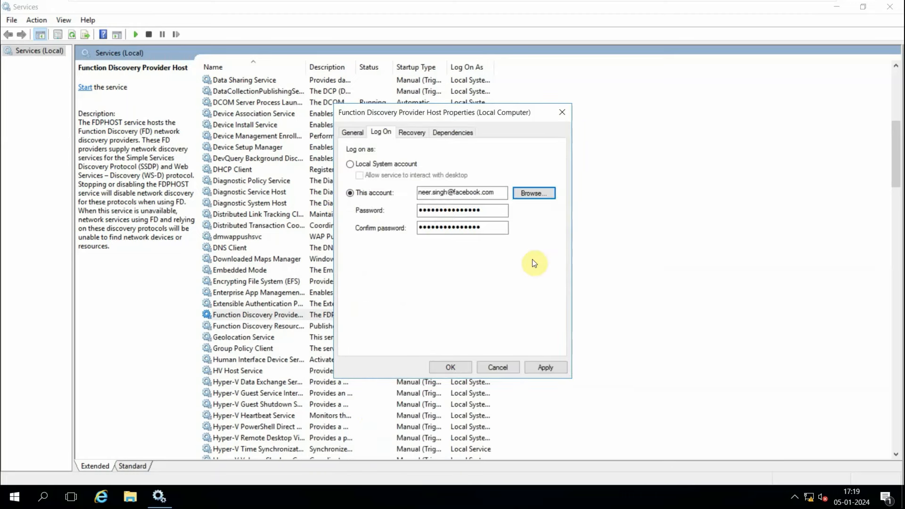
left_click(540, 366)
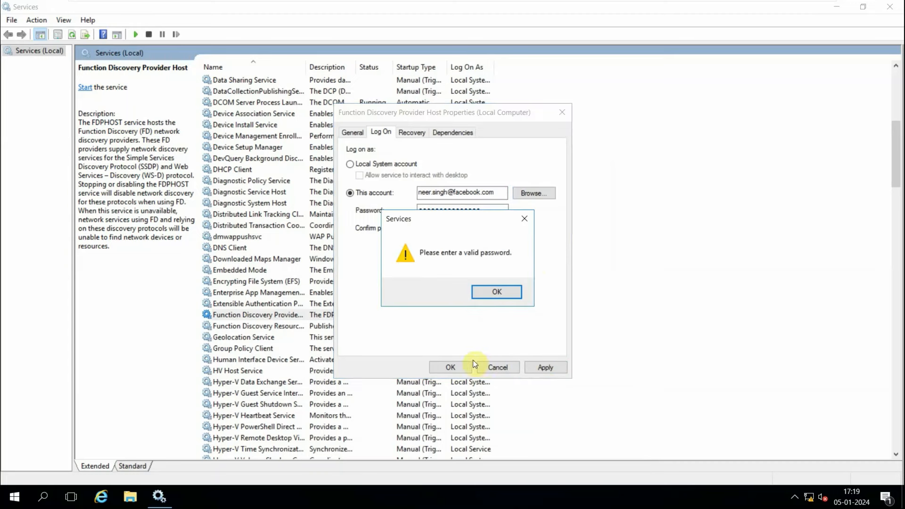
left_click(494, 292)
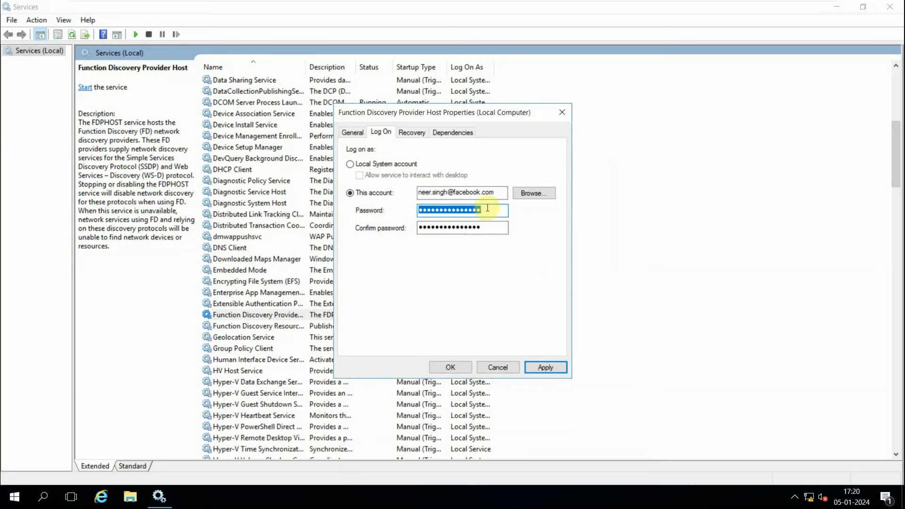
type("•••••")
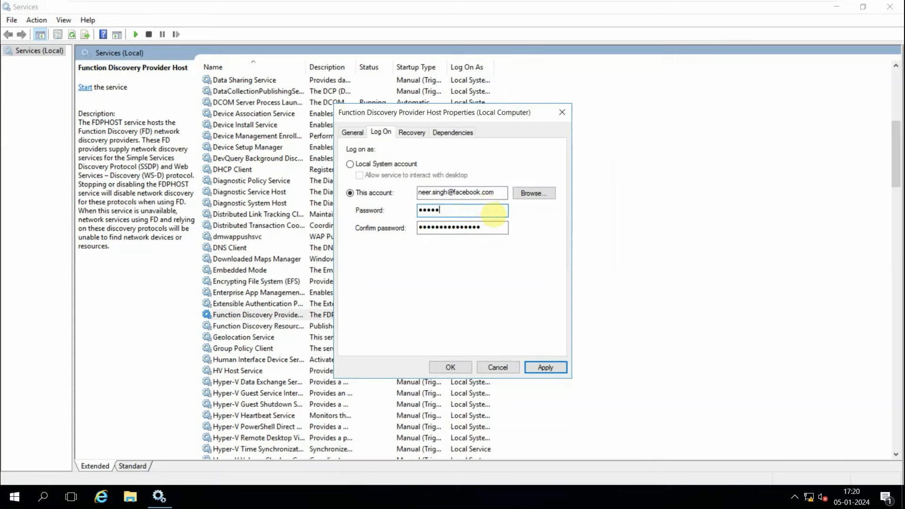
type("•••••")
key("Tab")
type("•••••")
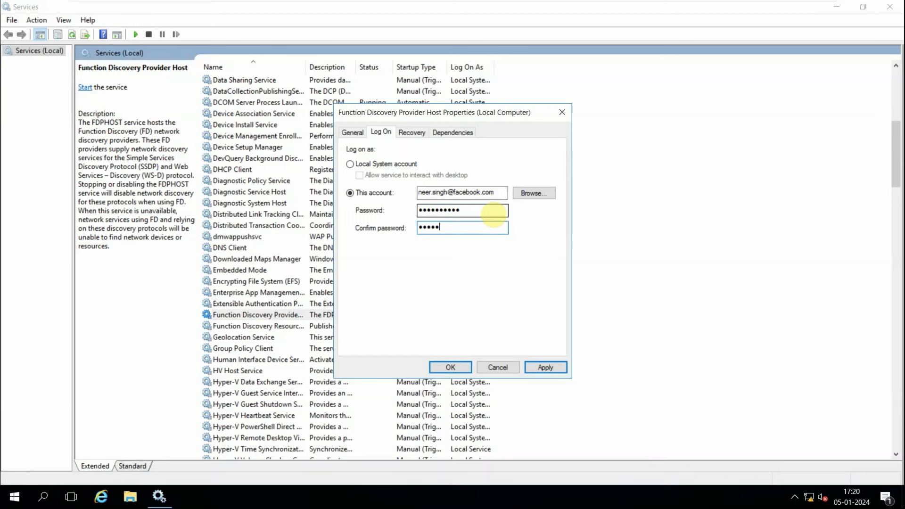
type("•••••")
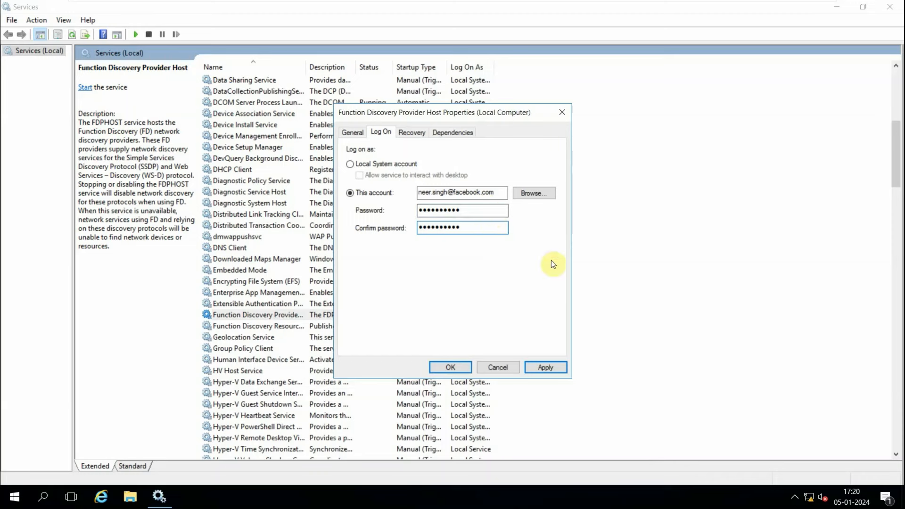
Apply and save the Function Discovery Provider Host log-on settings, then reopen its Log On tab to check them.
left_click(542, 368)
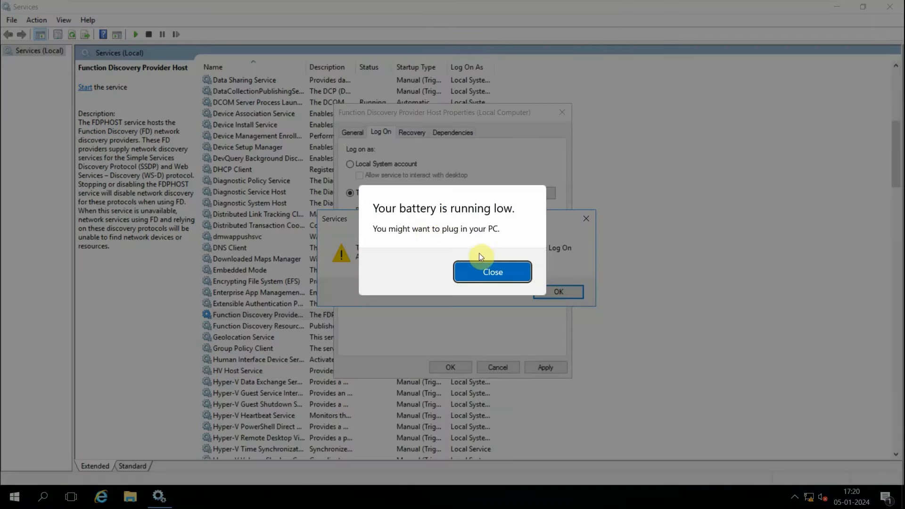
left_click(475, 272)
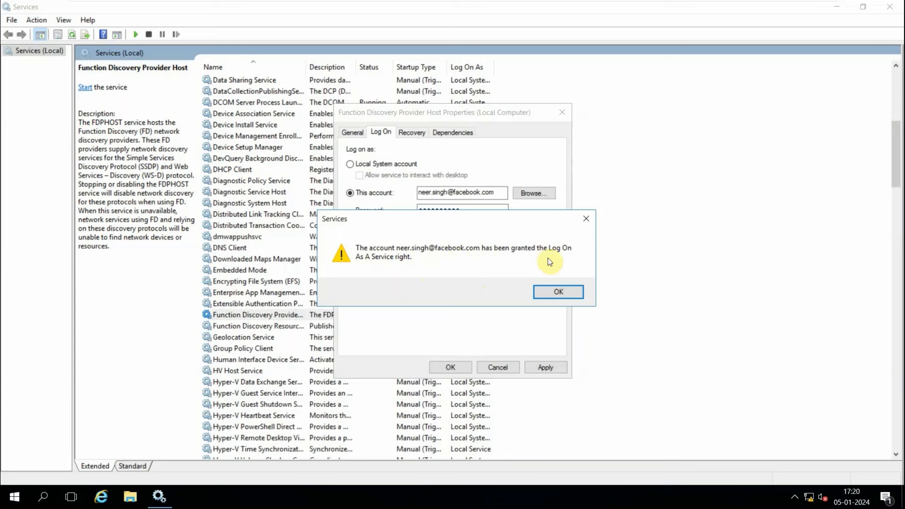
left_click(557, 292)
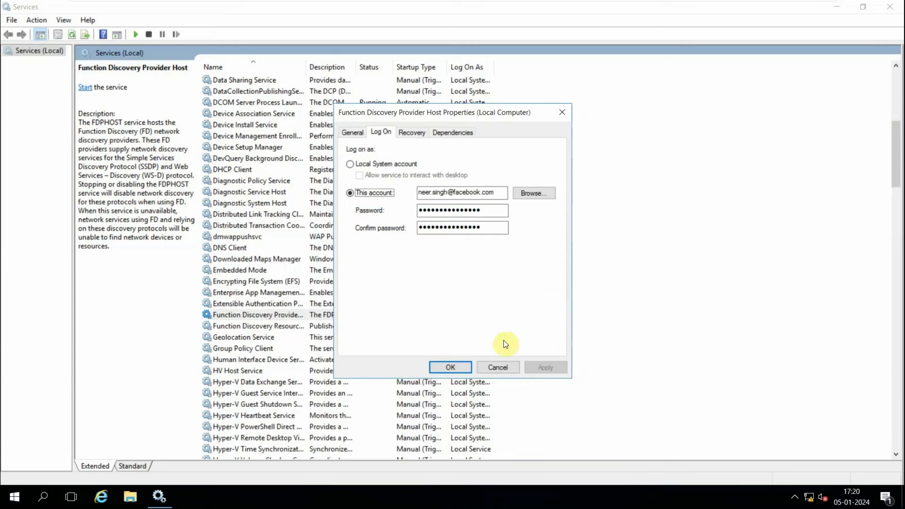
left_click(453, 367)
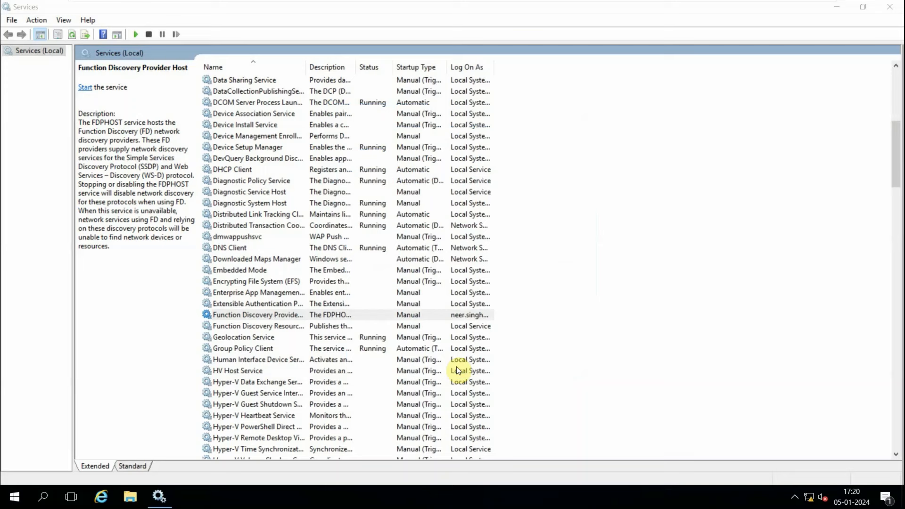
double_click(250, 315)
left_click(377, 131)
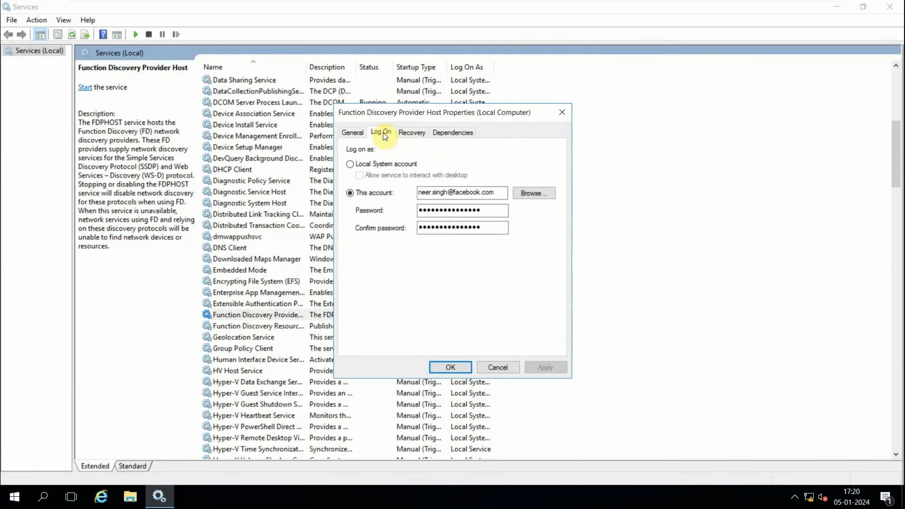
left_click_drag(501, 194, 408, 196)
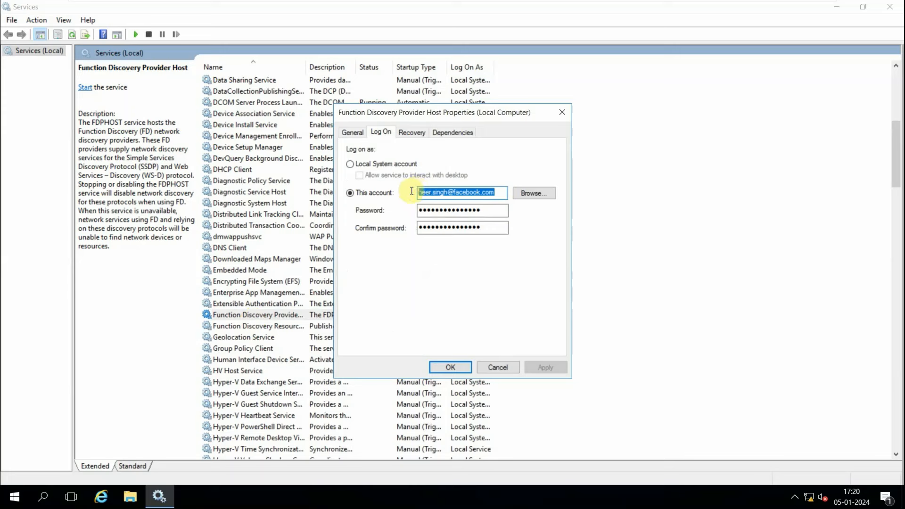
left_click(447, 195)
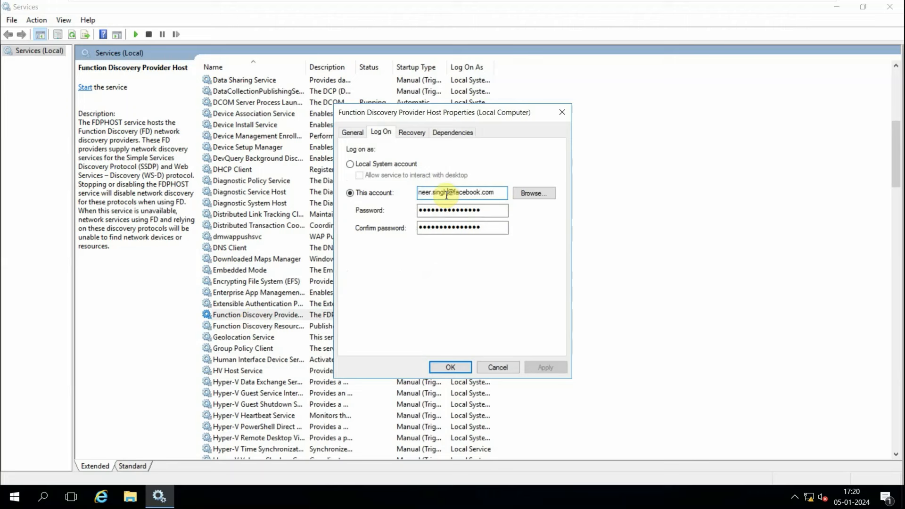
left_click_drag(448, 195, 403, 194)
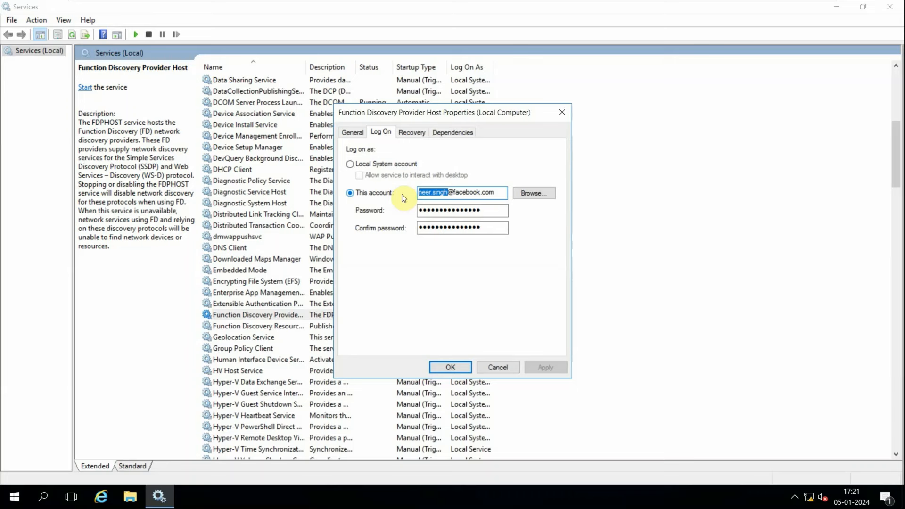
left_click(501, 372)
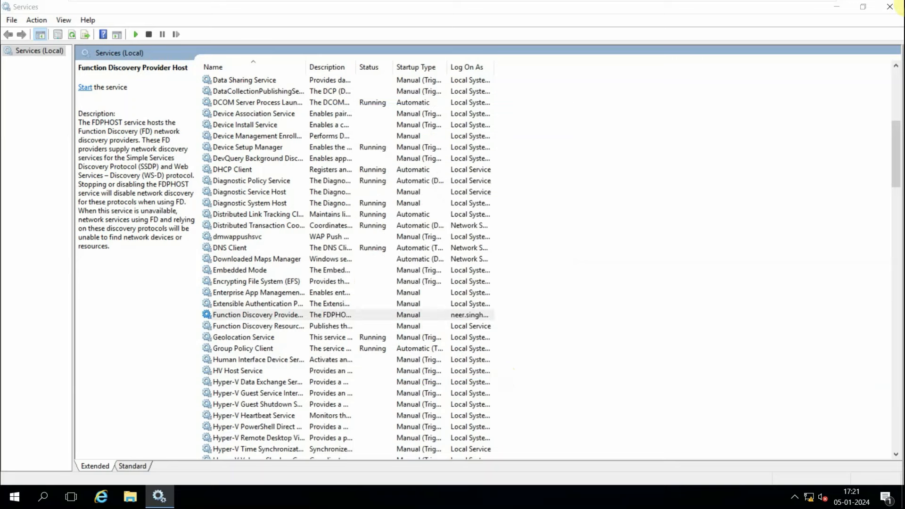
Close the Services console.
left_click(892, 6)
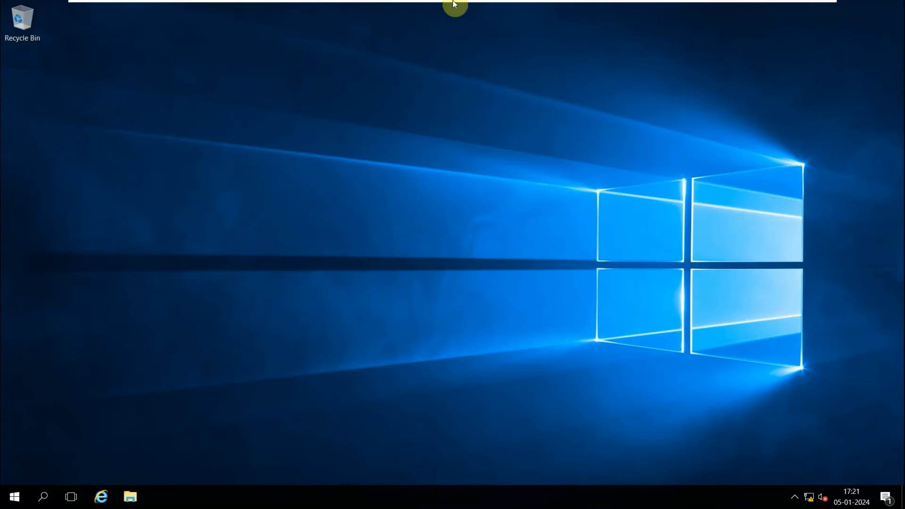
mouse_move(454, 2)
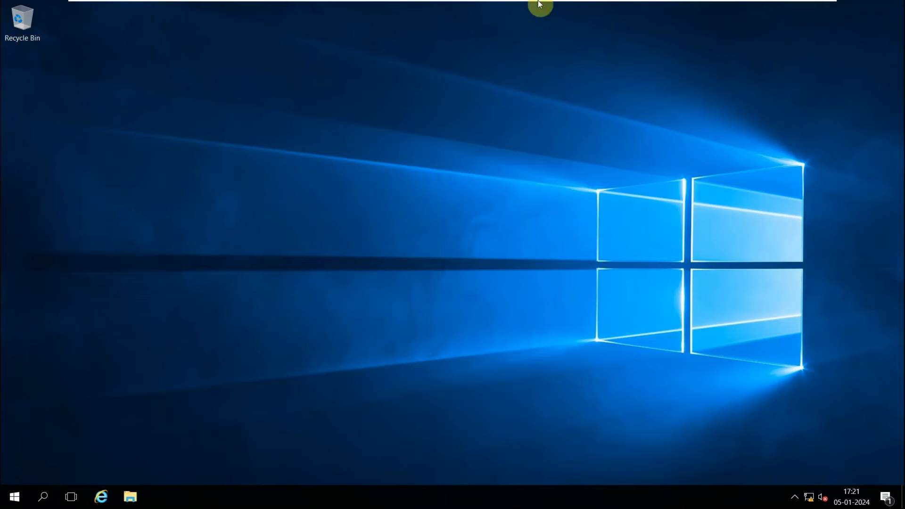
mouse_move(580, 5)
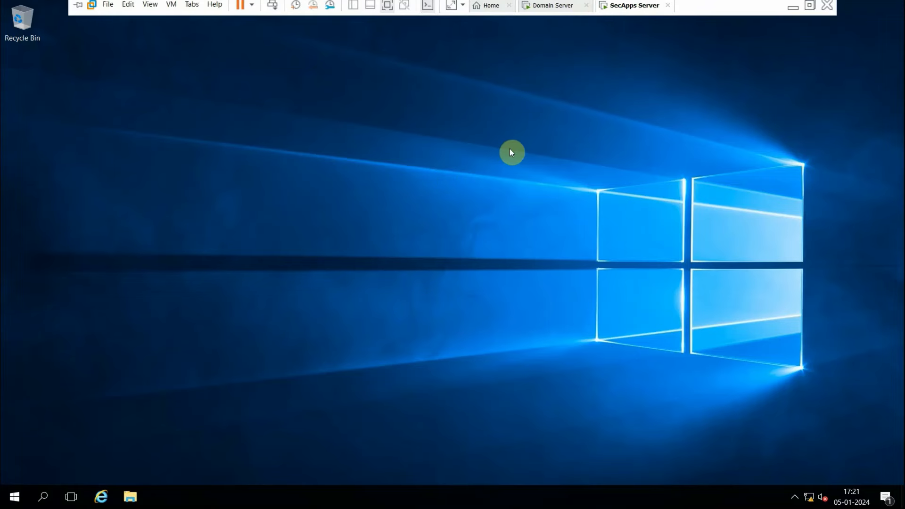